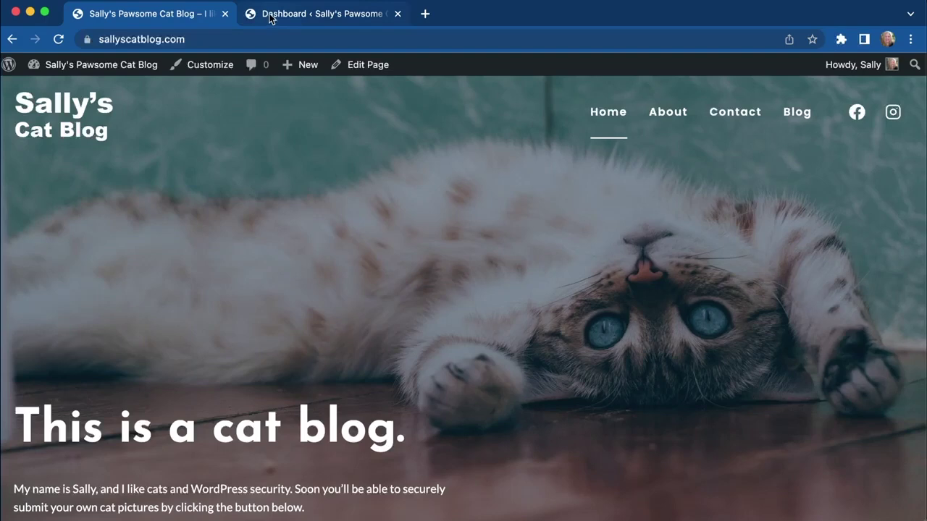
Switch to the site's admin dashboard and examine the Favorite Cats post type's basic settings in CPT UI
left_click(269, 16)
scroll(95, 304, "down", 4)
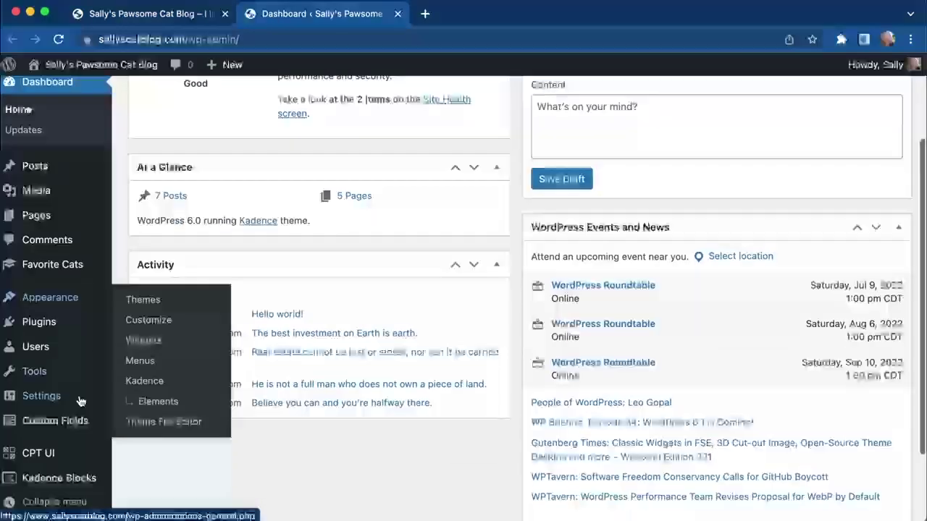
mouse_move(70, 461)
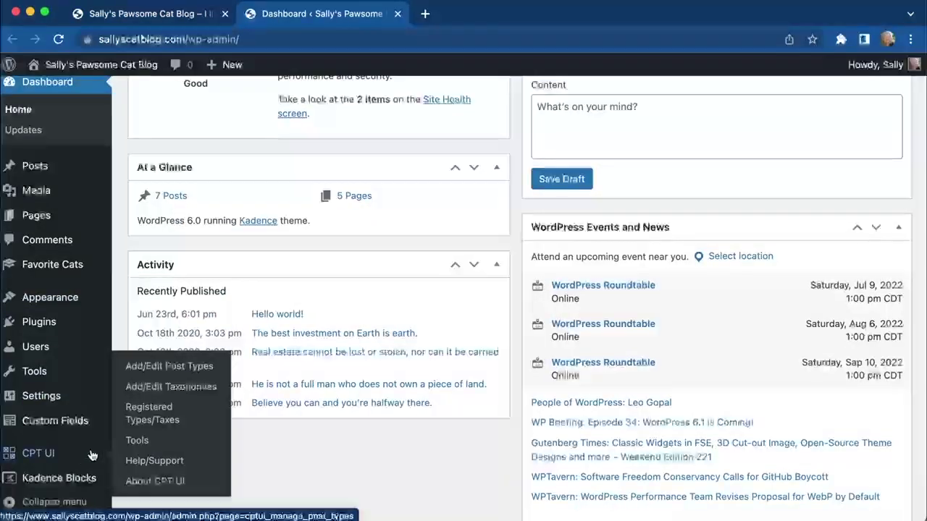
left_click(161, 371)
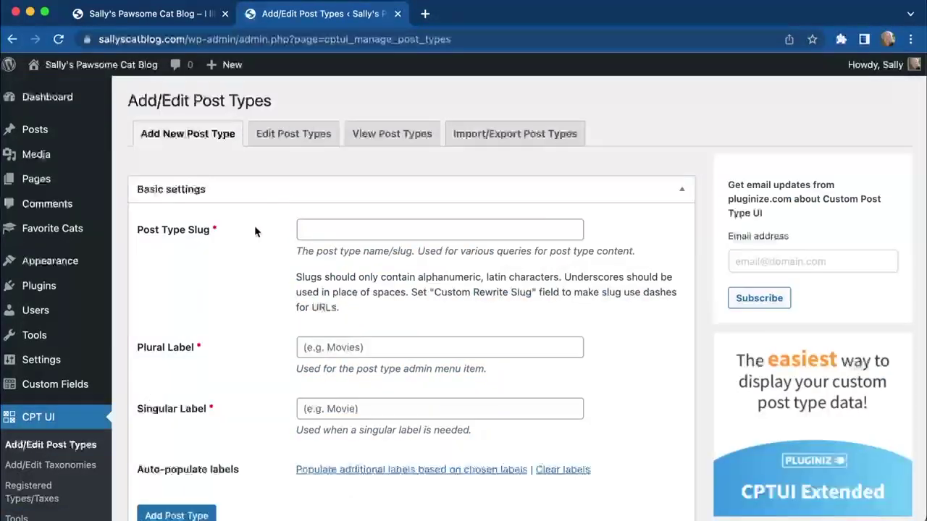
left_click(294, 141)
scroll(236, 261, "down", 2)
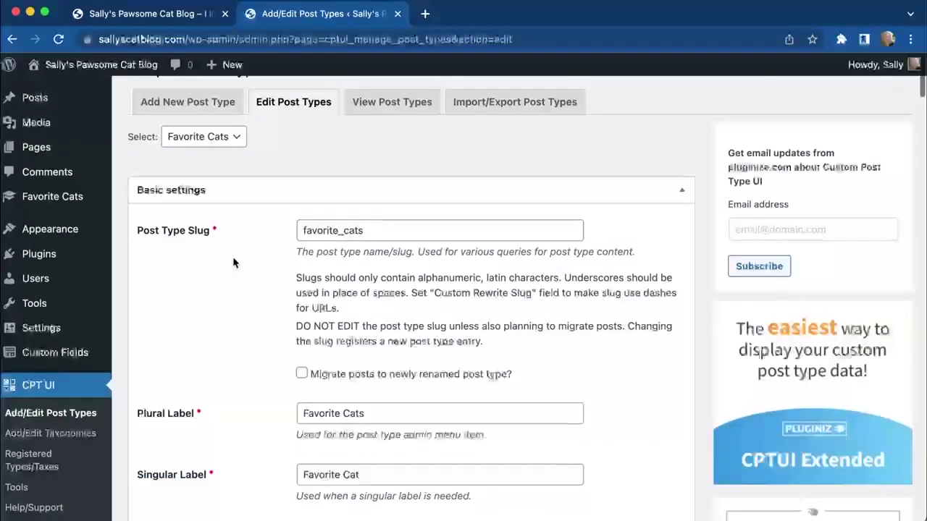
scroll(263, 318, "down", 2)
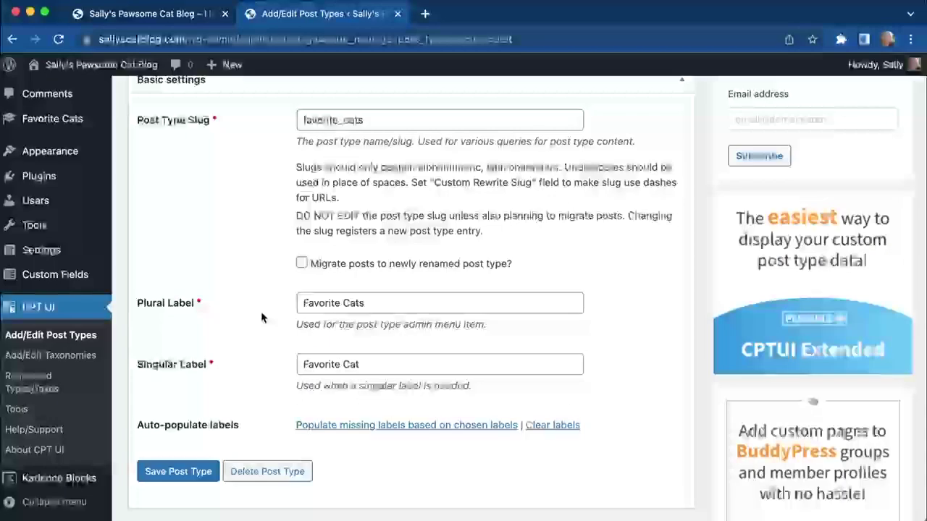
Open the Favorite Cats field group in Advanced Custom Fields and review its fields' labels, names and types
mouse_move(80, 120)
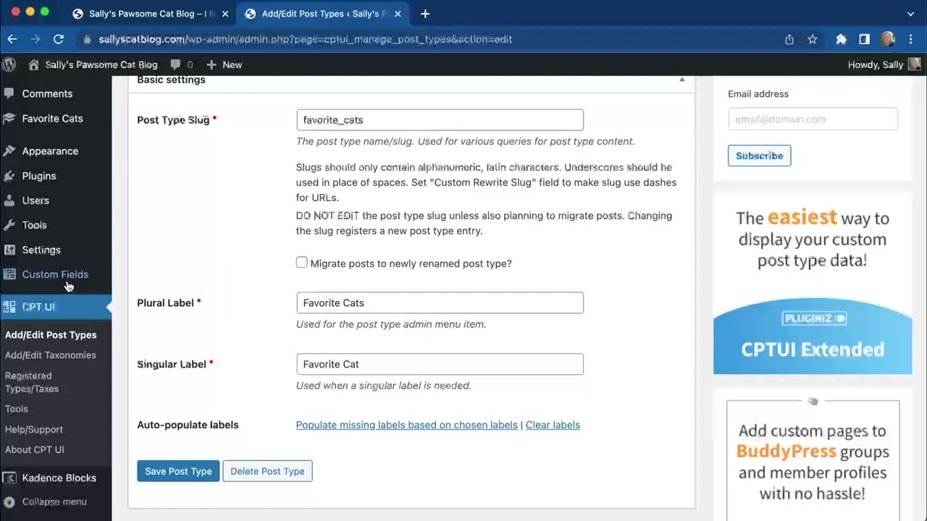
mouse_move(72, 282)
left_click(136, 281)
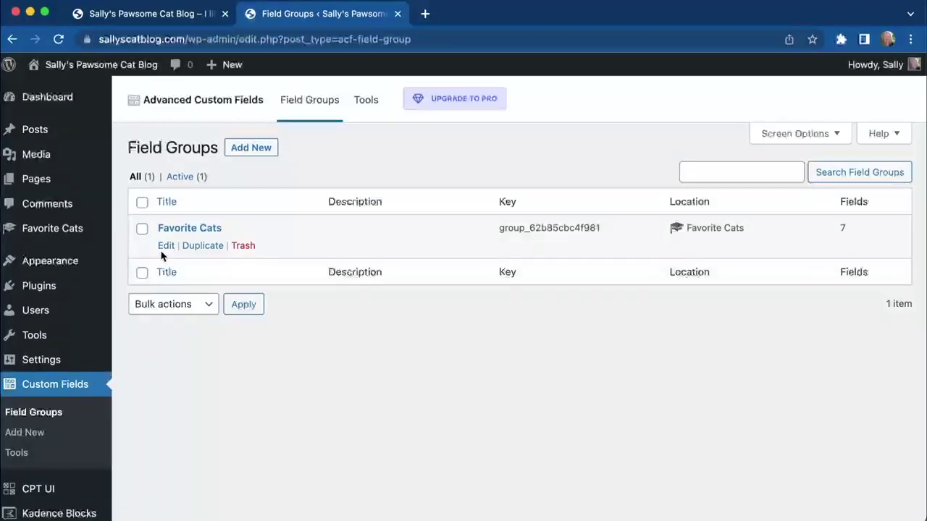
left_click(166, 246)
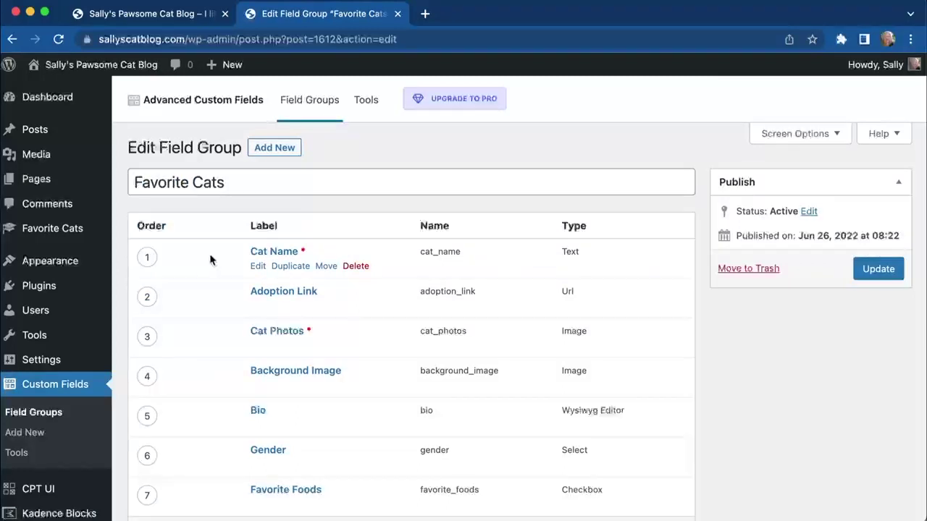
scroll(209, 253, "down", 1)
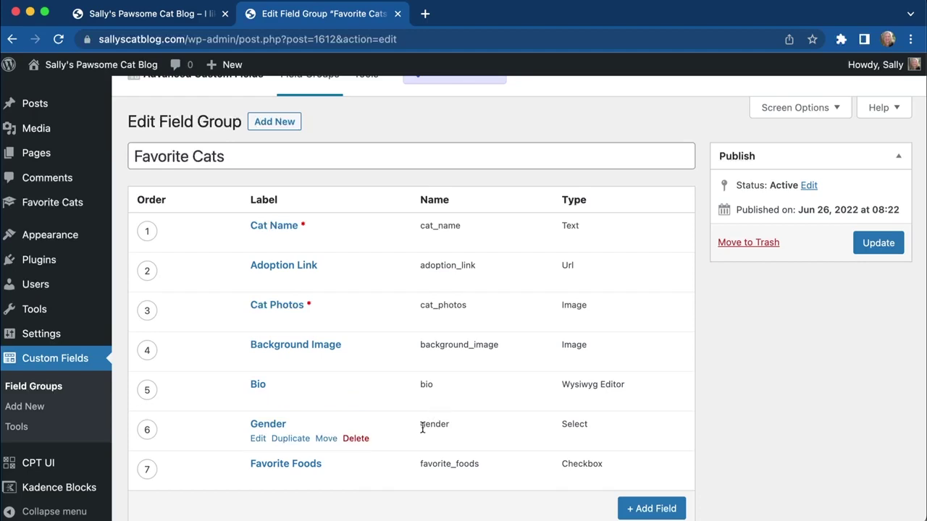
scroll(463, 431, "down", 1)
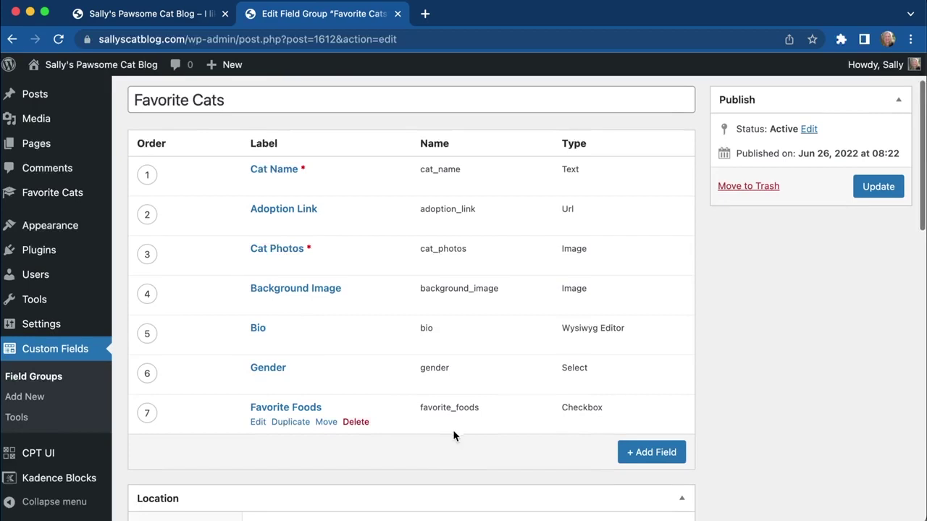
scroll(441, 430, "up", 2)
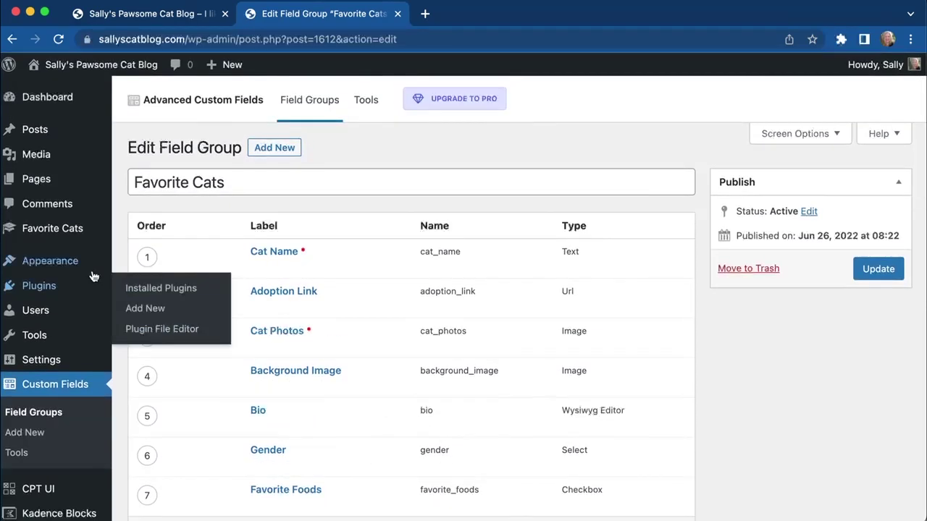
Check in the Kadence theme's Pro Addons whether Hooked Elements is enabled
mouse_move(87, 262)
left_click(165, 352)
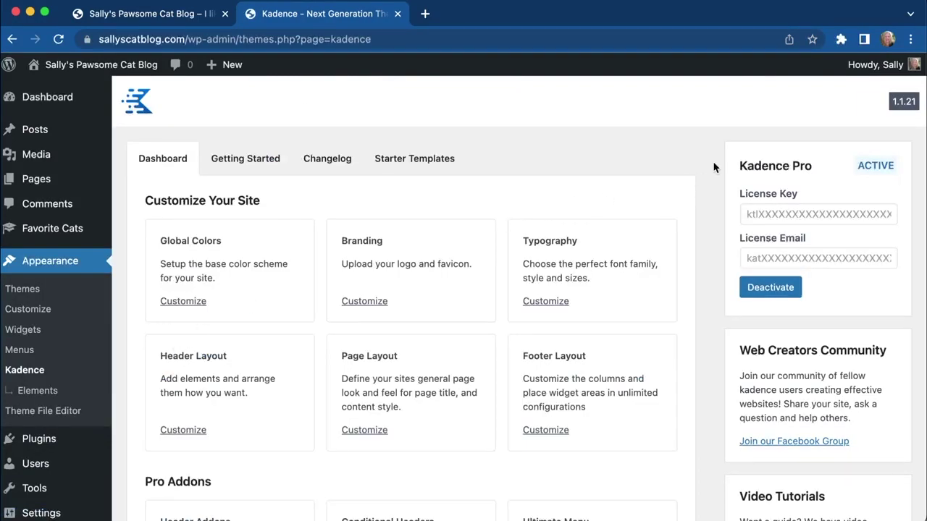
scroll(434, 267, "down", 5)
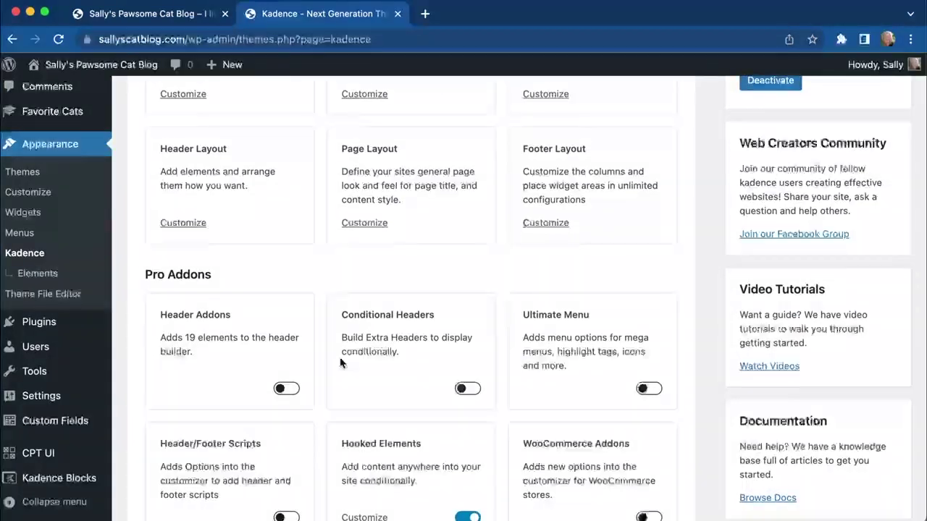
scroll(340, 358, "down", 1)
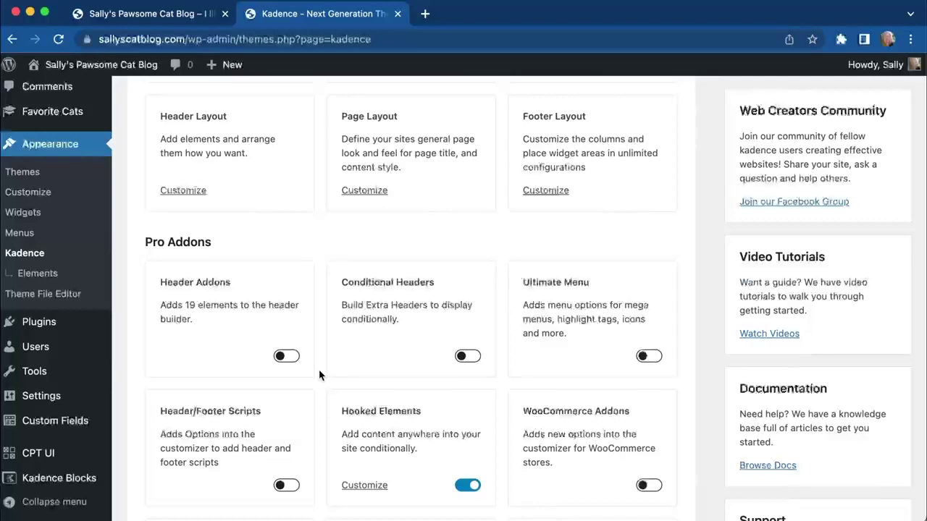
scroll(326, 424, "down", 2)
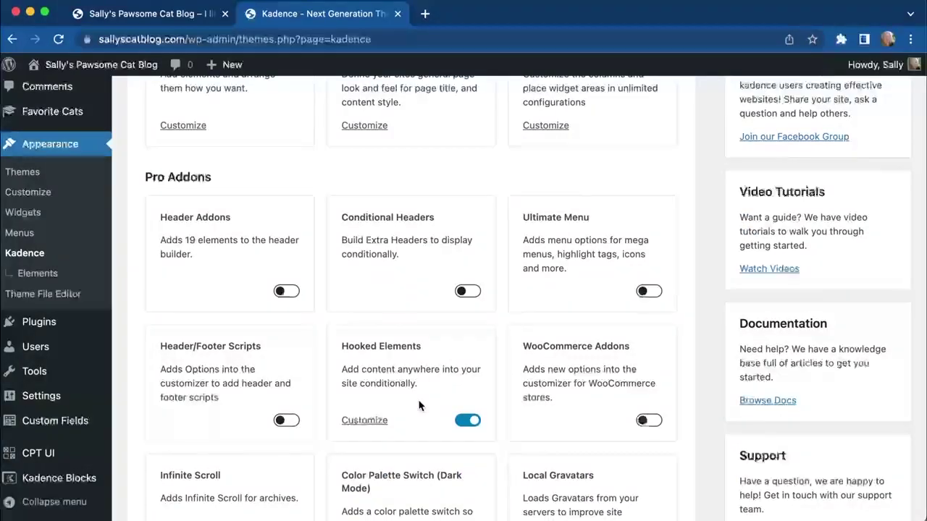
Create a new Kadence element of the Template type and title it "Favorite Cat Template"
left_click(54, 276)
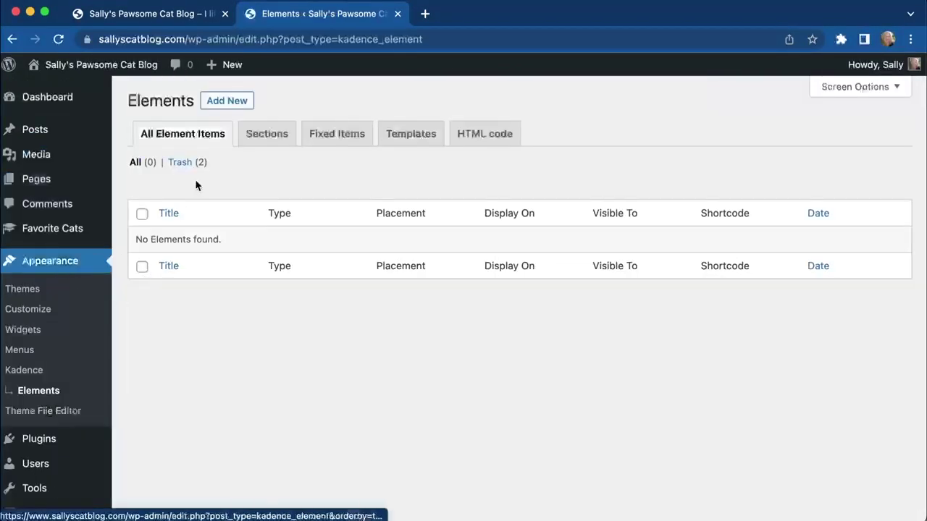
left_click(234, 105)
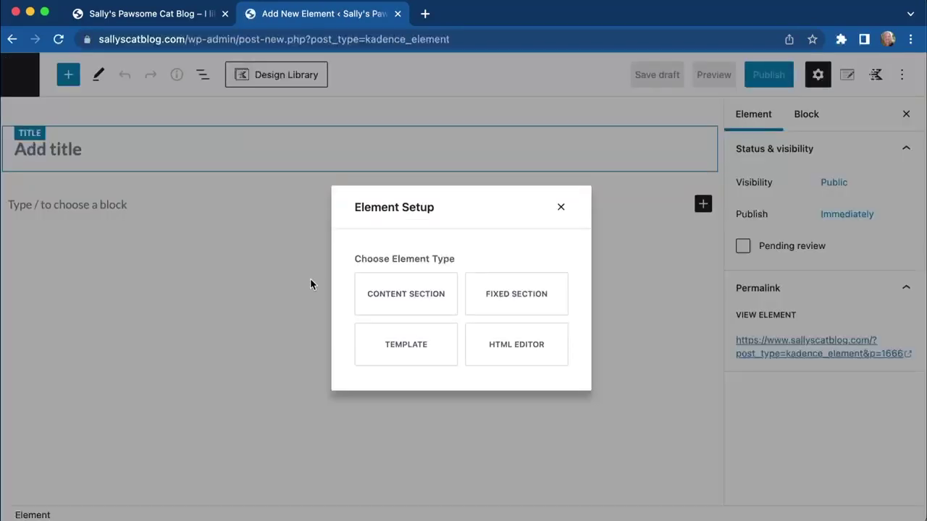
left_click(415, 348)
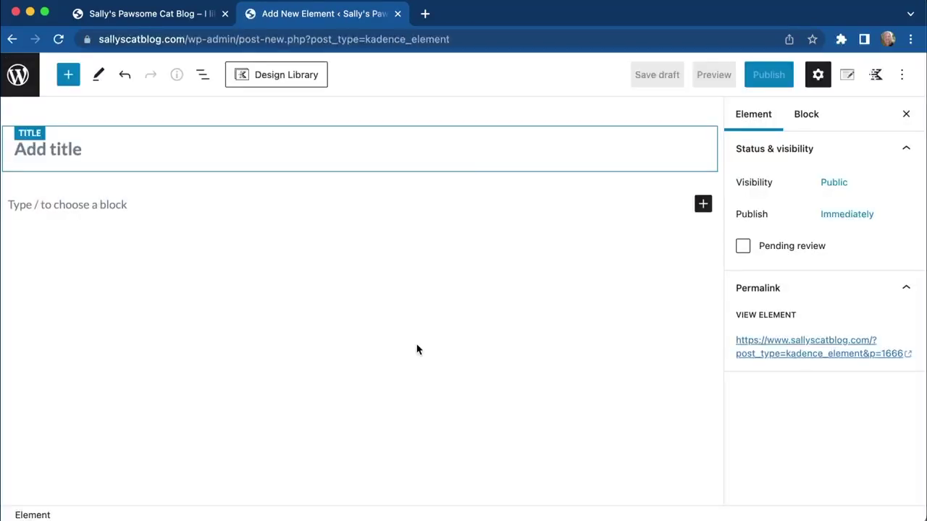
left_click(340, 155)
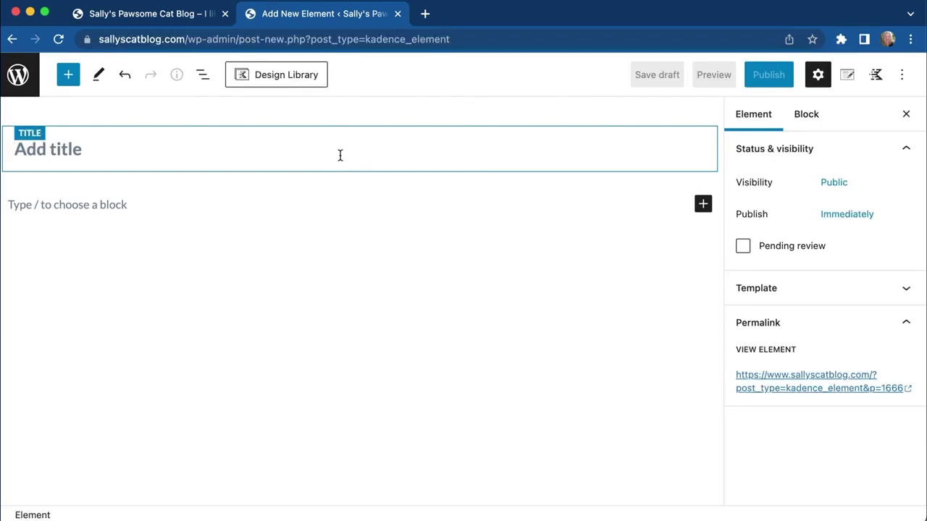
type("Favor")
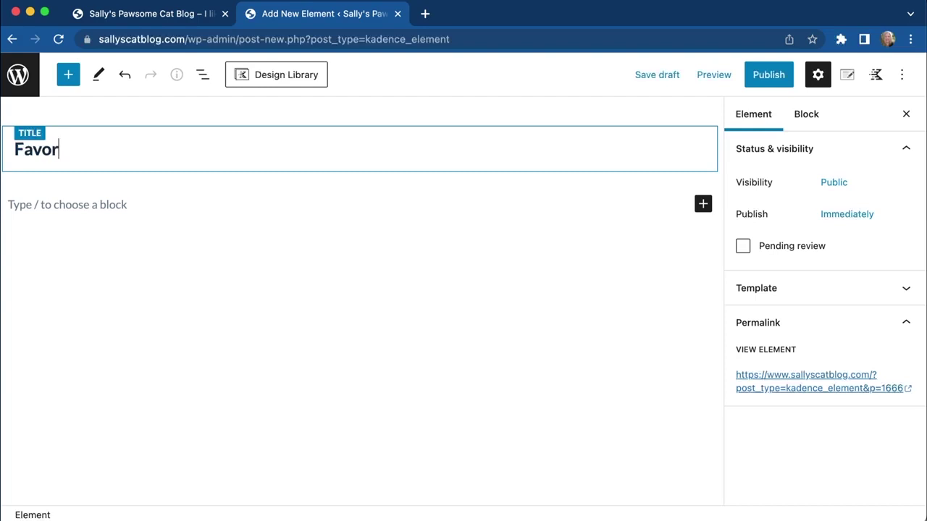
type("ite Cat ")
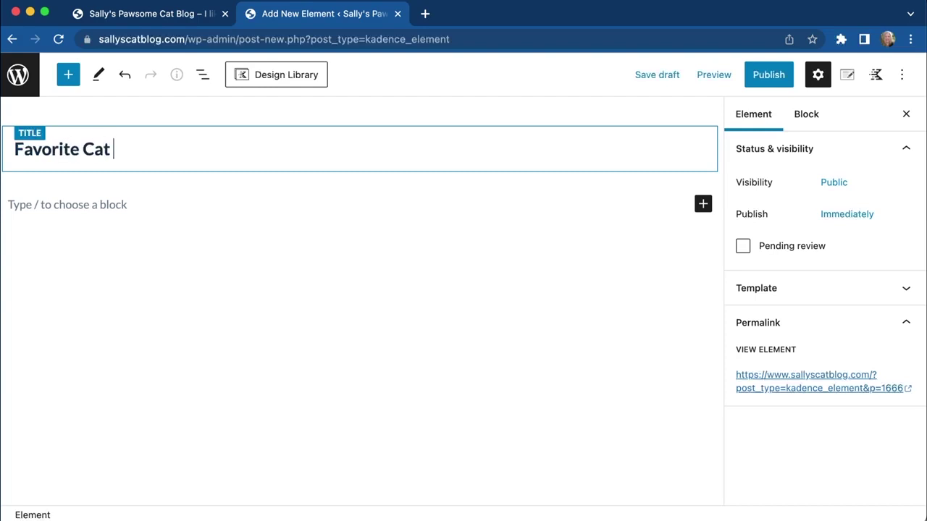
type("Template")
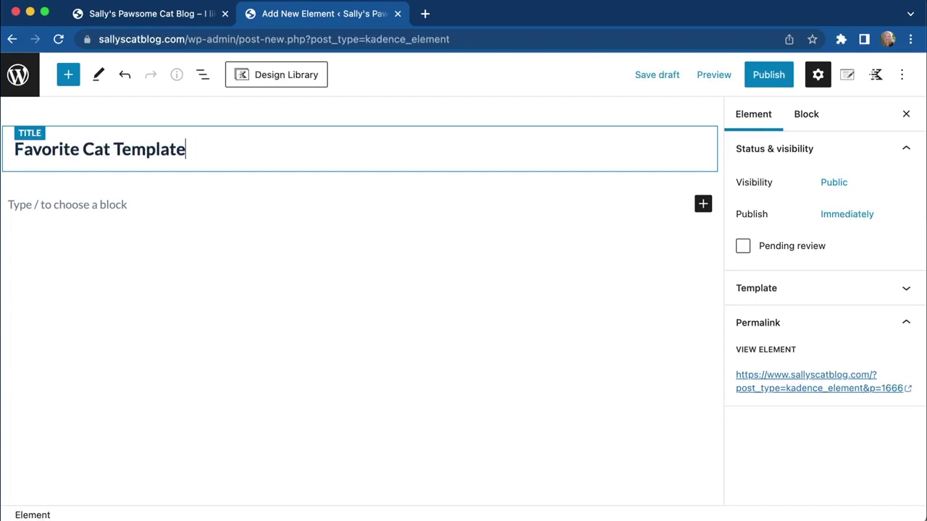
In the template's element settings, set the dynamic preview post type to Favorite Cats and the preview post to Clever Kitten
left_click(849, 77)
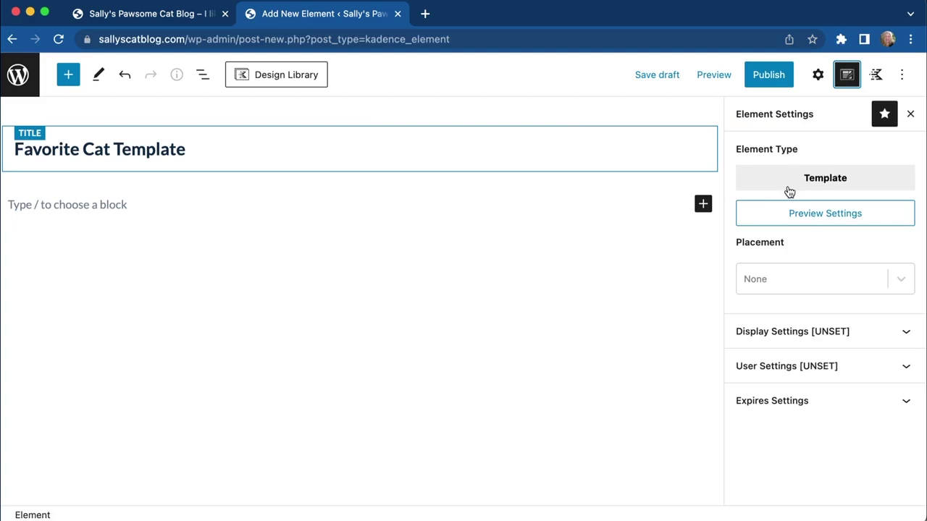
left_click(840, 185)
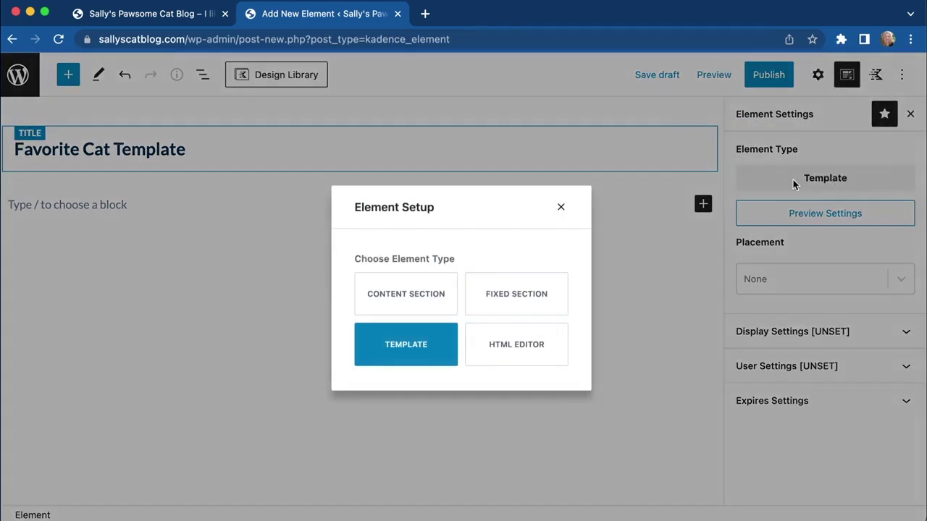
left_click(562, 207)
left_click(780, 214)
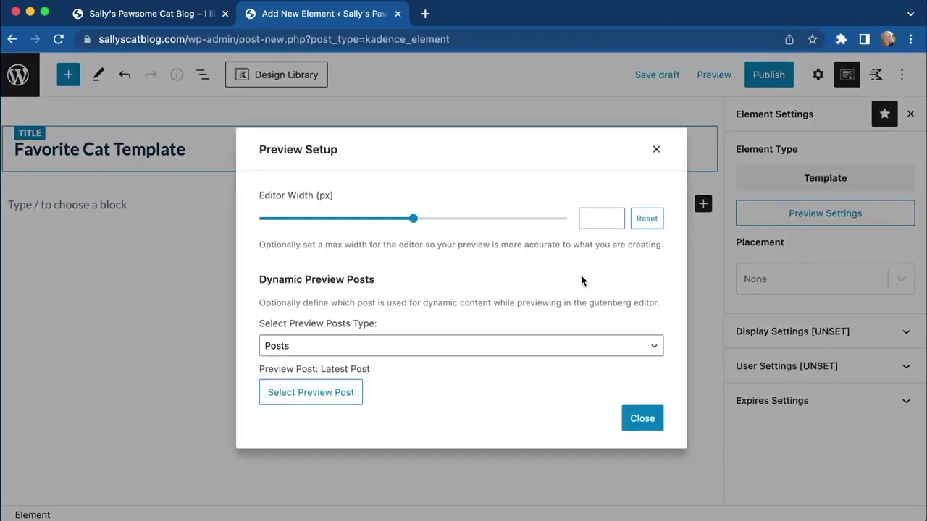
left_click(519, 352)
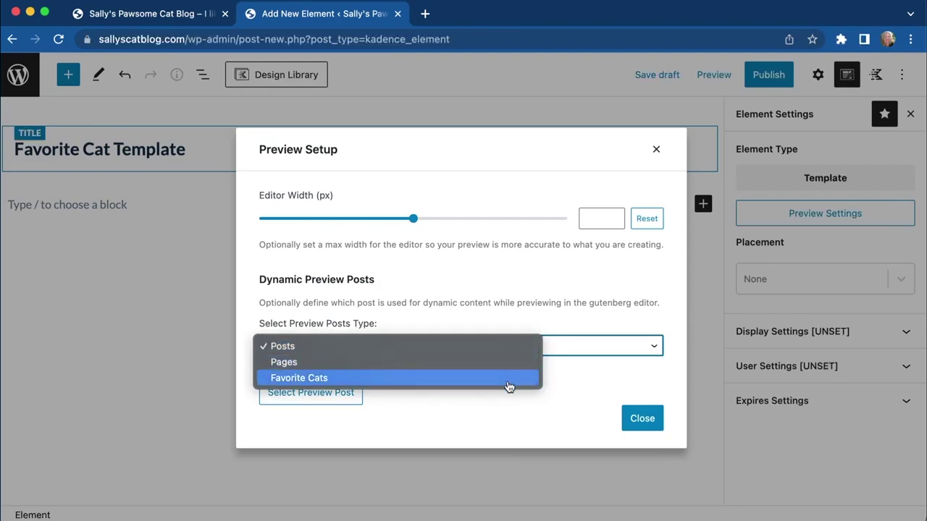
left_click(509, 386)
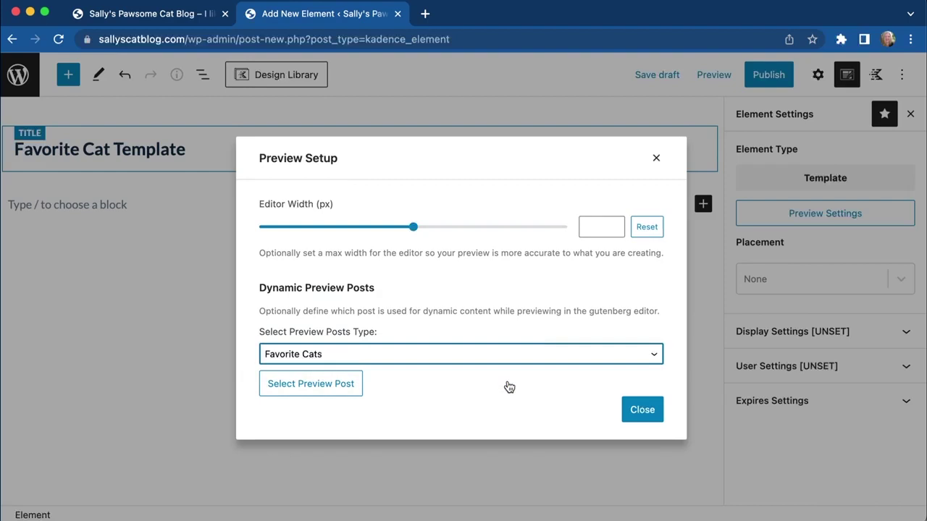
left_click(343, 389)
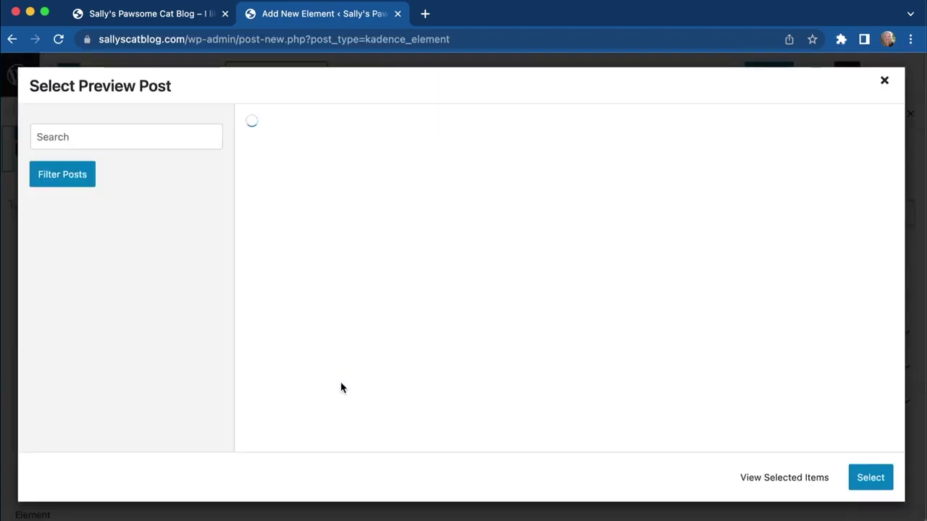
left_click(407, 134)
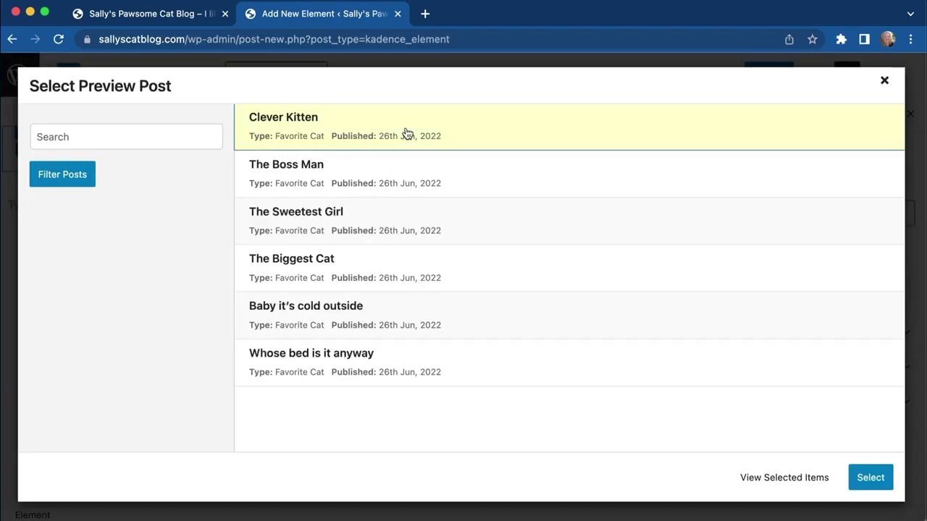
left_click(868, 484)
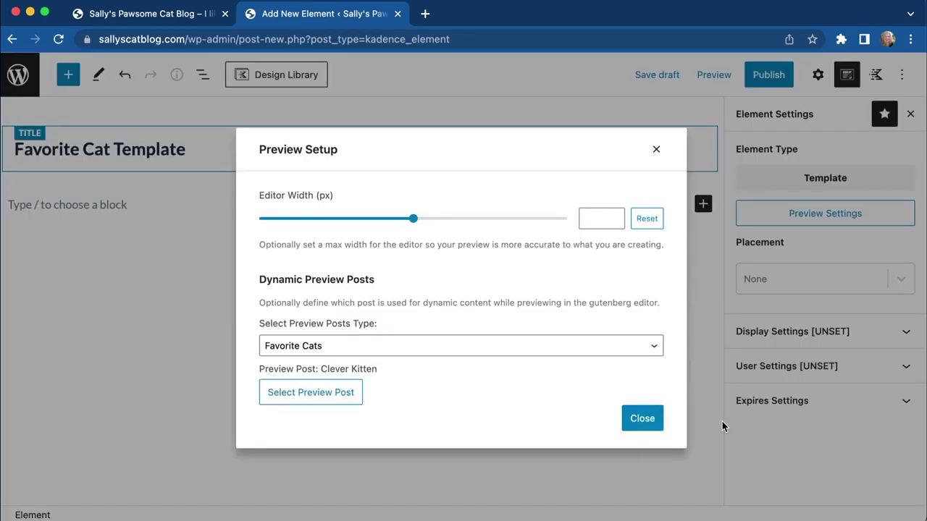
left_click(640, 420)
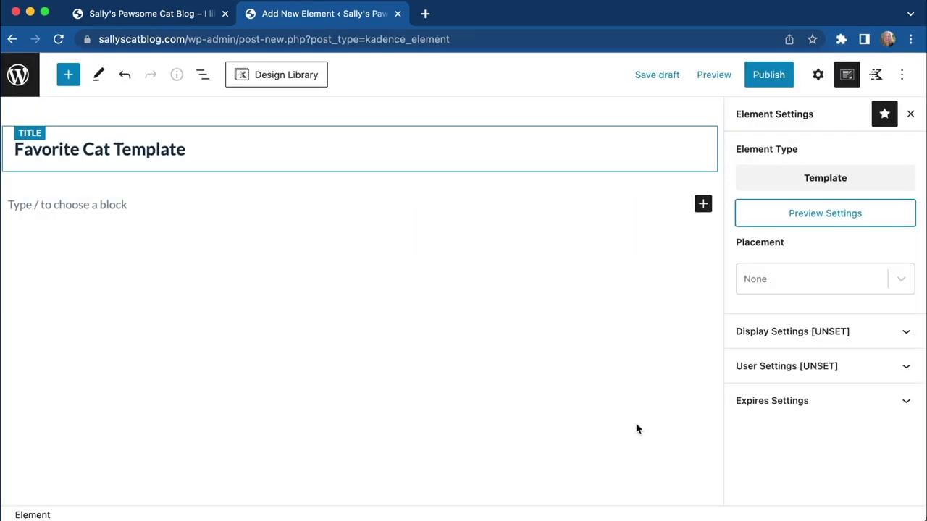
Set the template's placement to Replace Single Post Content and show it on Single Favorite Cats
left_click(807, 281)
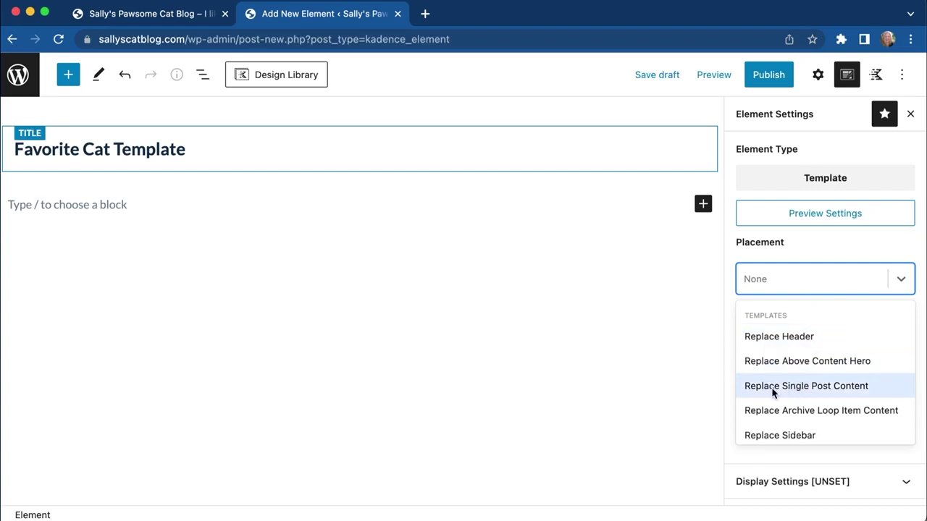
left_click(814, 389)
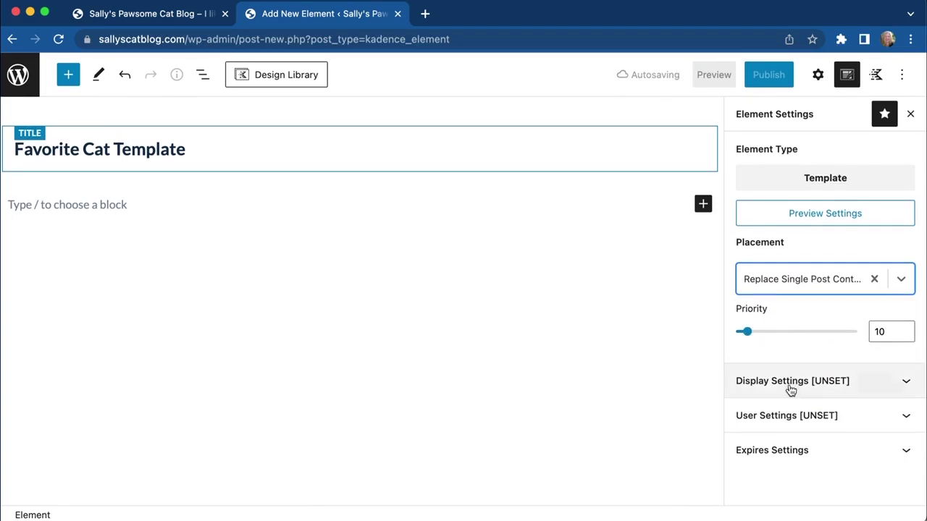
left_click(789, 383)
left_click(794, 373)
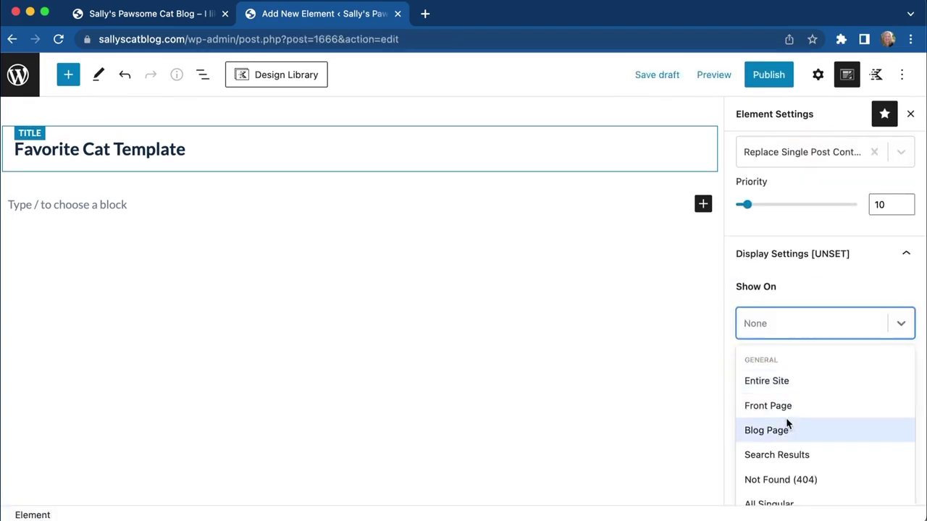
scroll(786, 424, "down", 5)
left_click(782, 498)
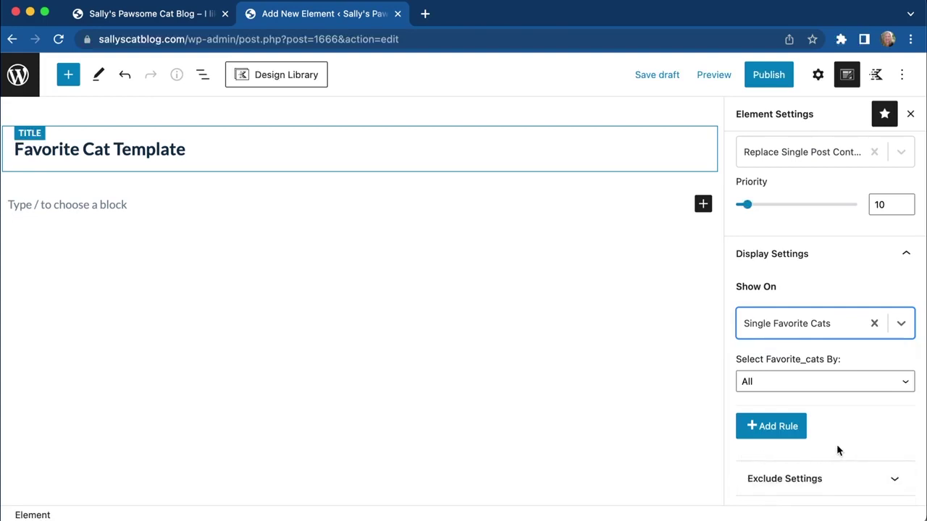
left_click(832, 389)
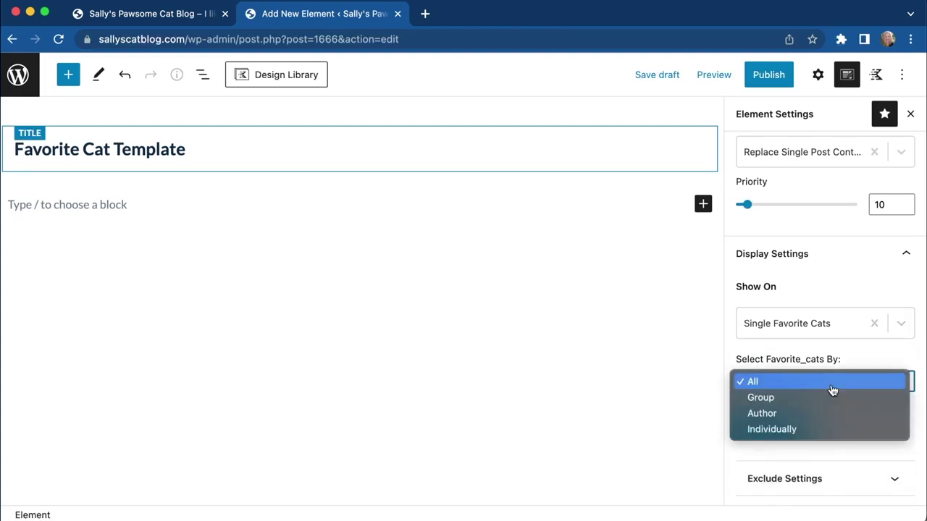
left_click(813, 432)
left_click(767, 418)
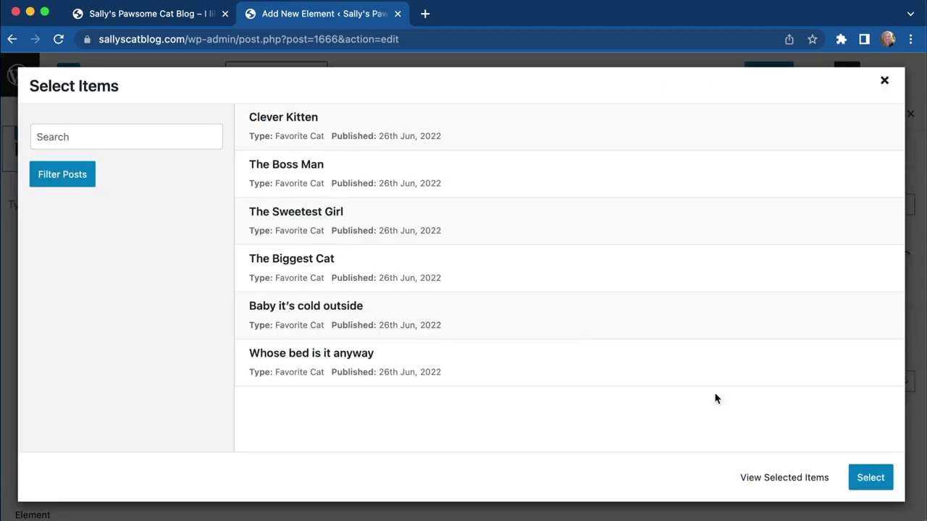
left_click(489, 142)
left_click(480, 232)
left_click(470, 320)
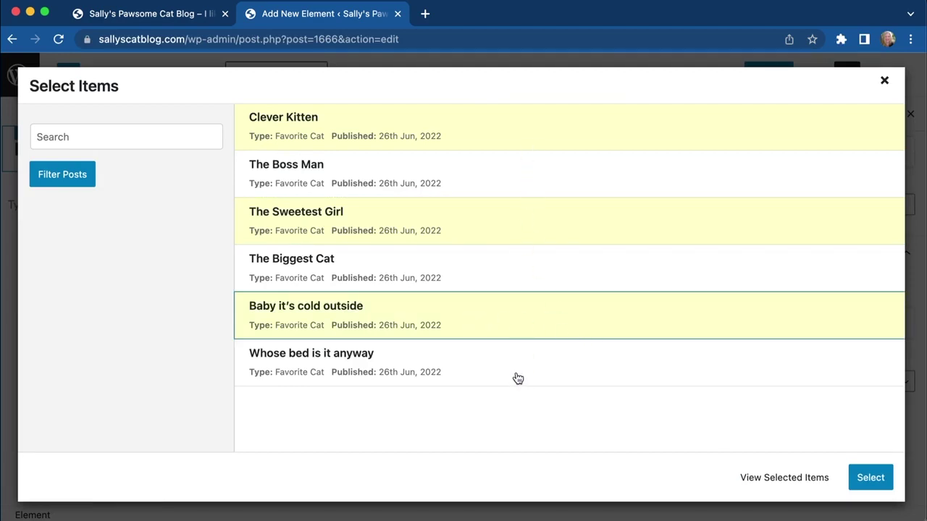
left_click(884, 83)
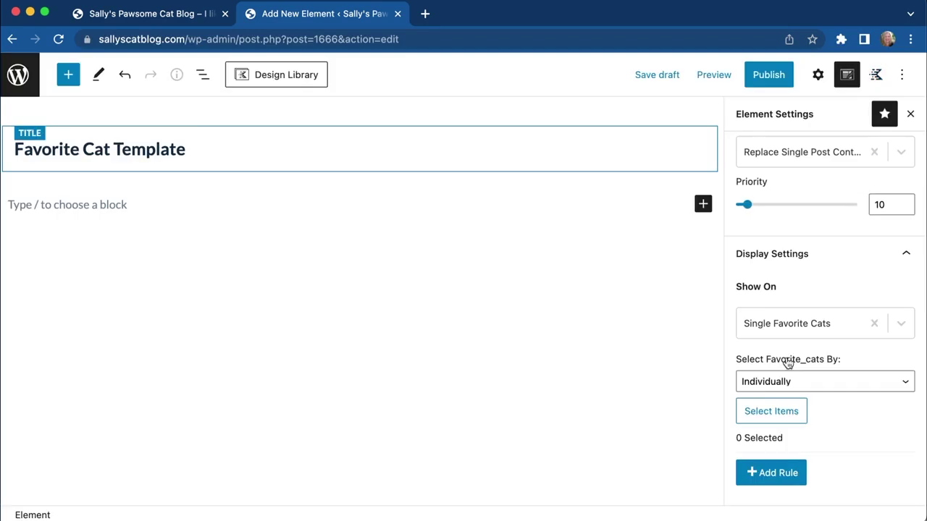
left_click(809, 382)
left_click(800, 336)
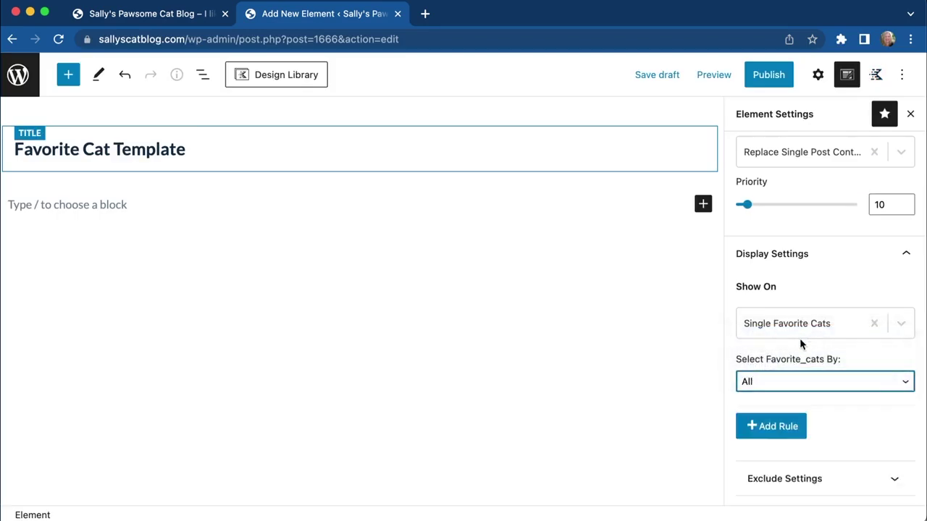
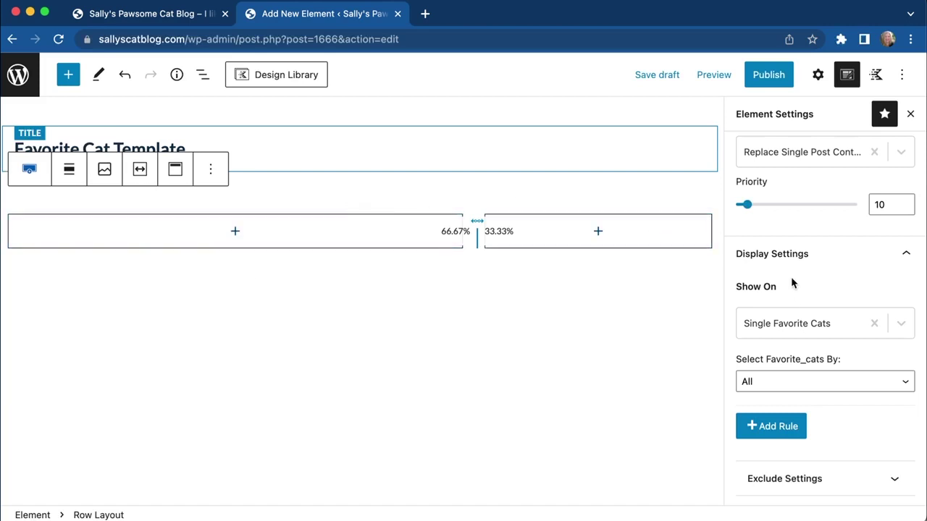
scroll(790, 279, "down", 1)
scroll(790, 278, "down", 2)
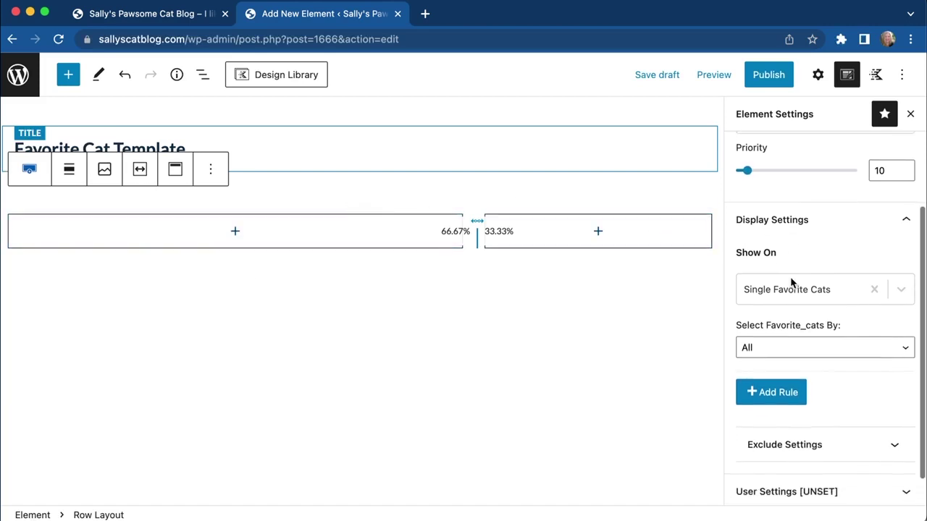
scroll(791, 282, "down", 2)
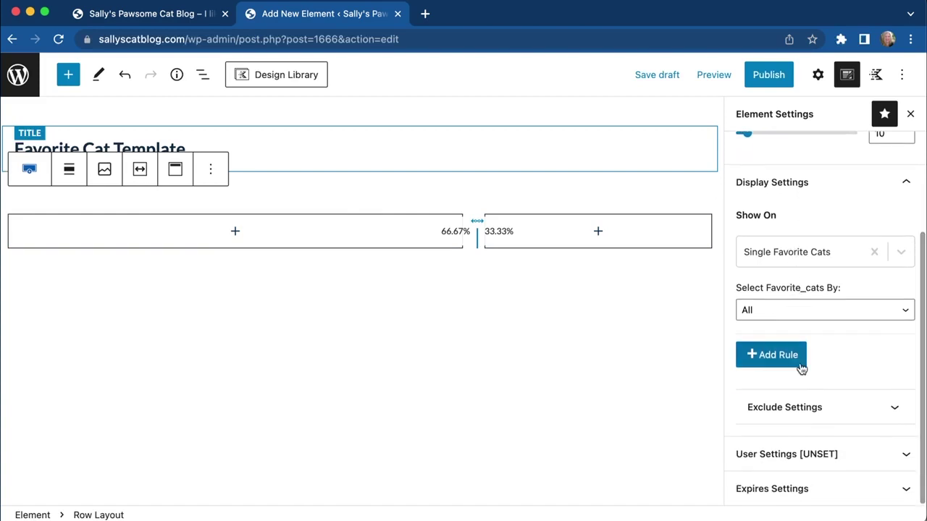
Enable a dynamic background image in the two-column row layout's background settings
left_click(818, 75)
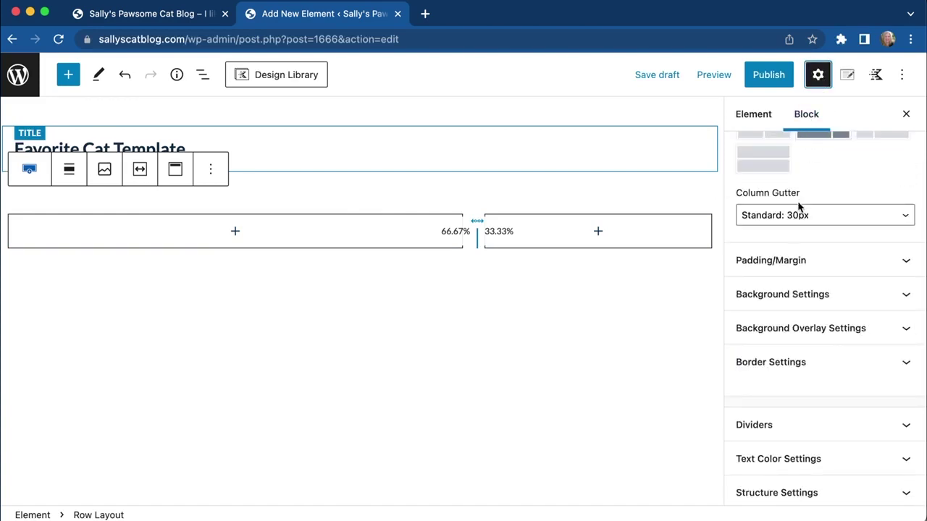
left_click(783, 301)
scroll(796, 361, "down", 3)
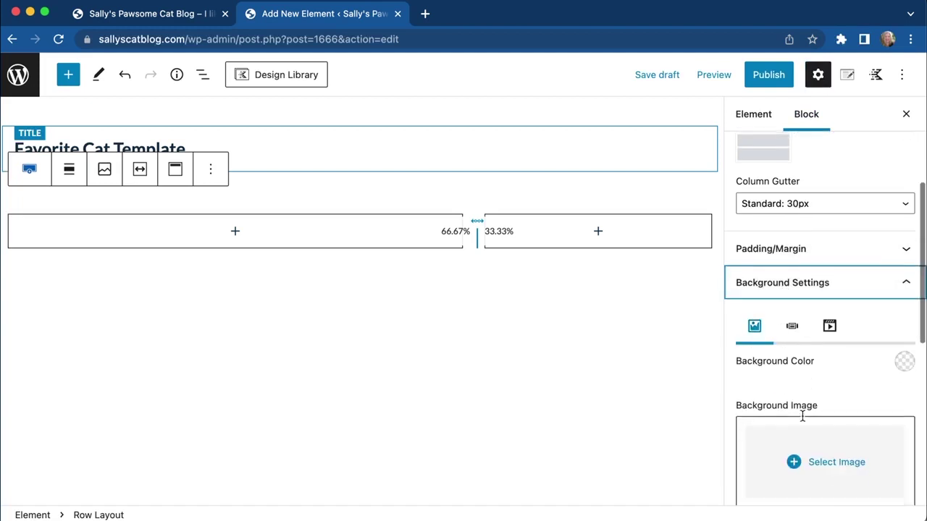
left_click(892, 429)
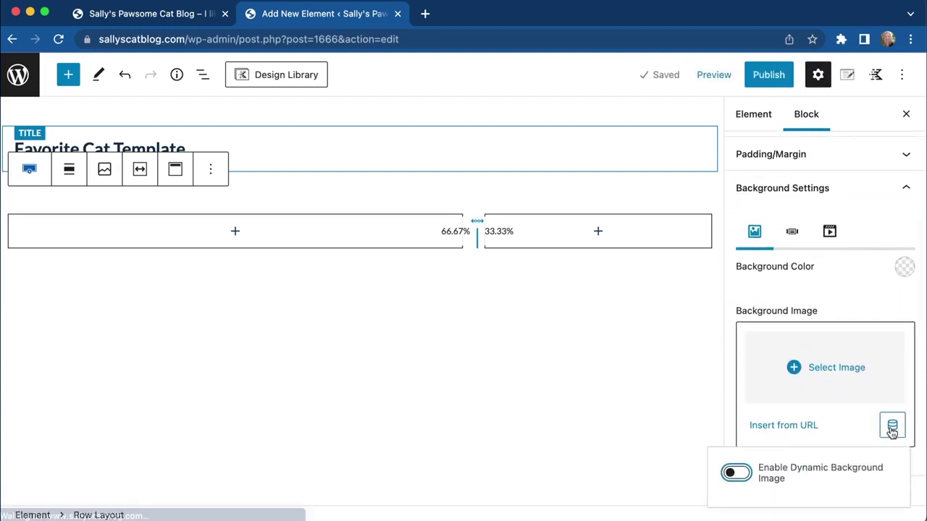
left_click(738, 472)
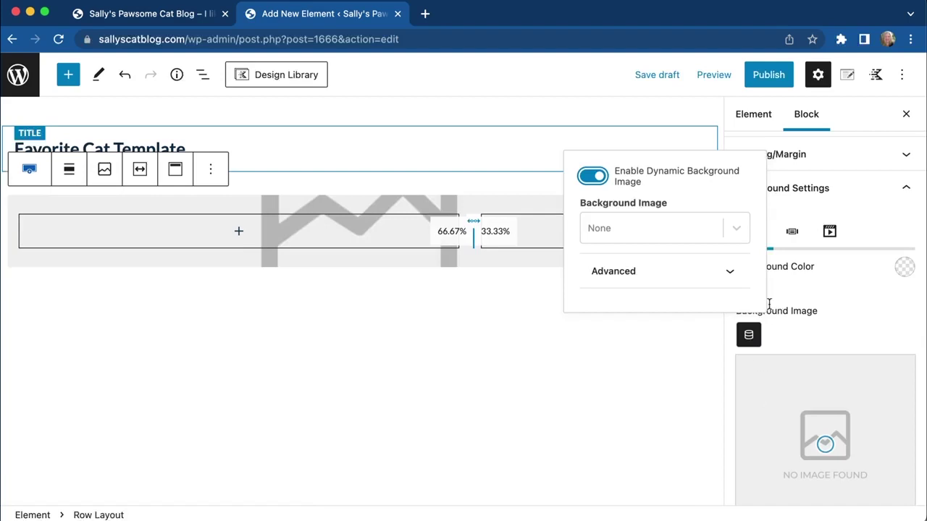
Set the row's dynamic background image to the current post's Post Custom Field, using the Background Image custom field
left_click(700, 230)
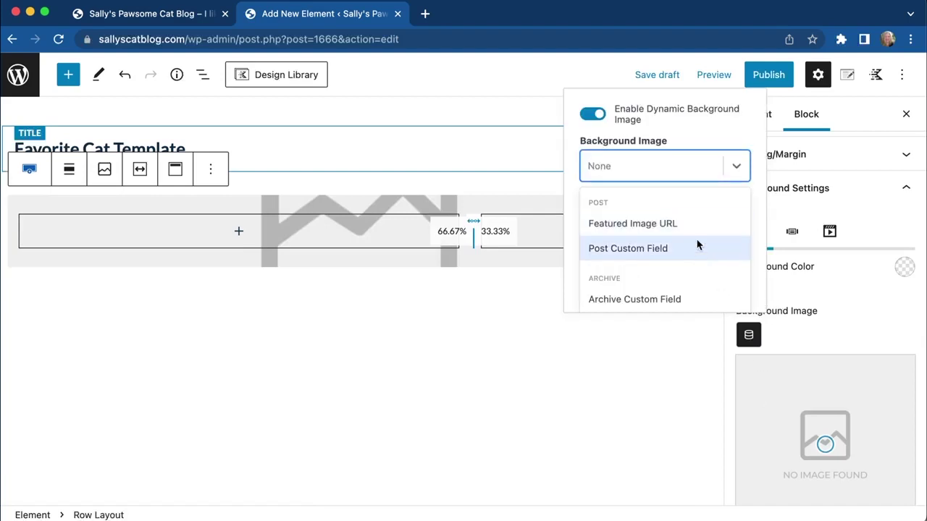
left_click(697, 250)
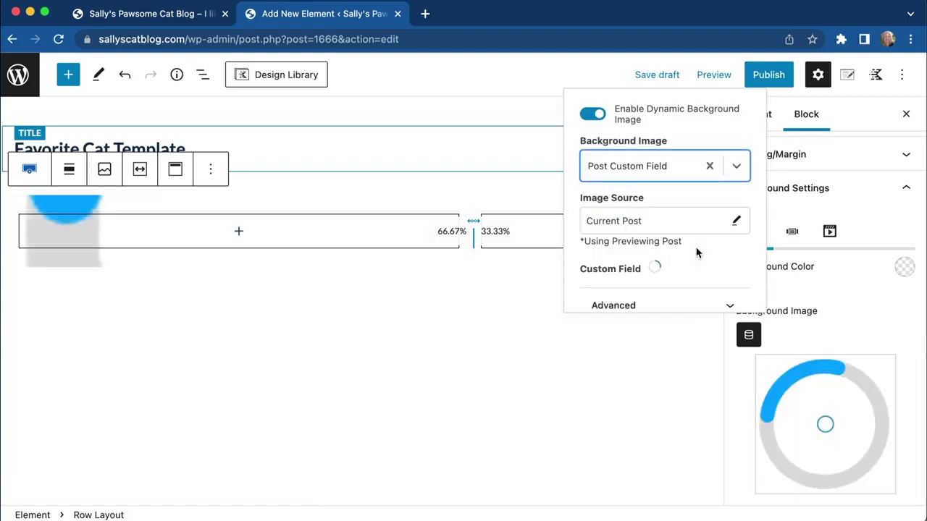
scroll(690, 256, "down", 2)
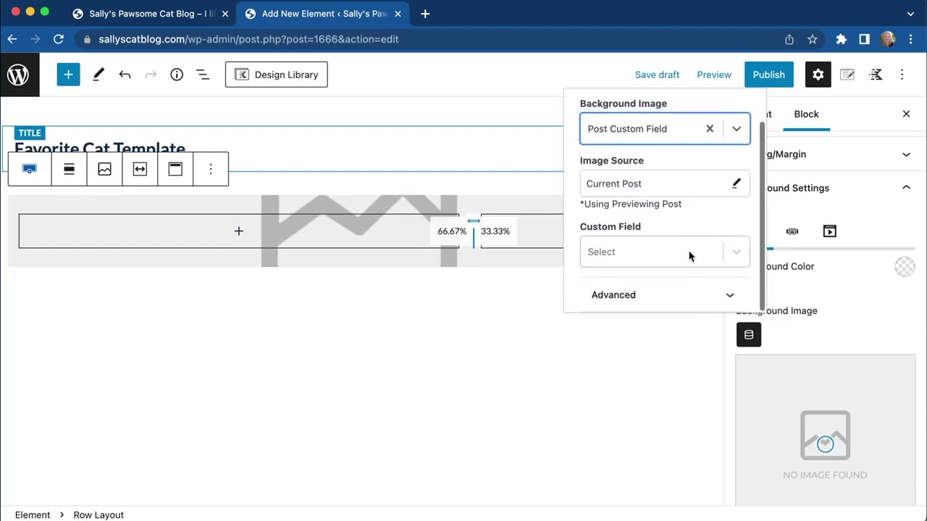
left_click(690, 256)
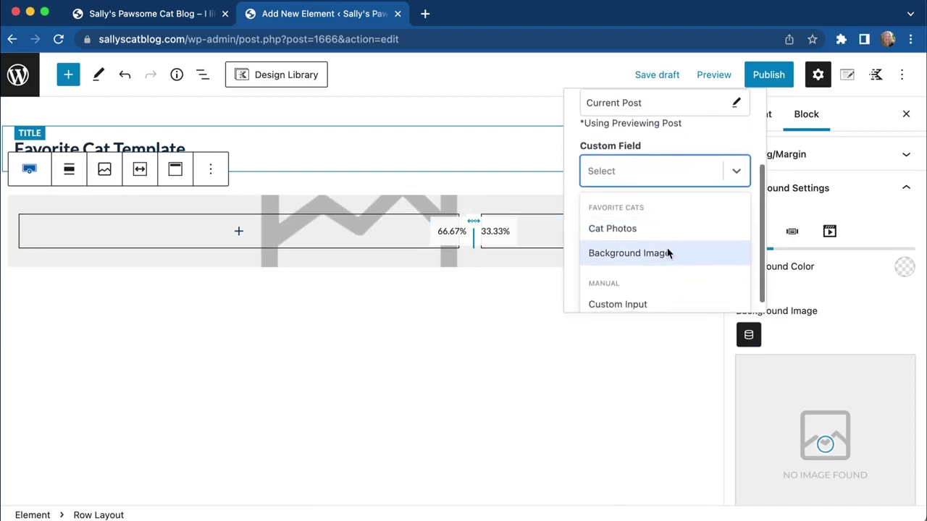
left_click(666, 254)
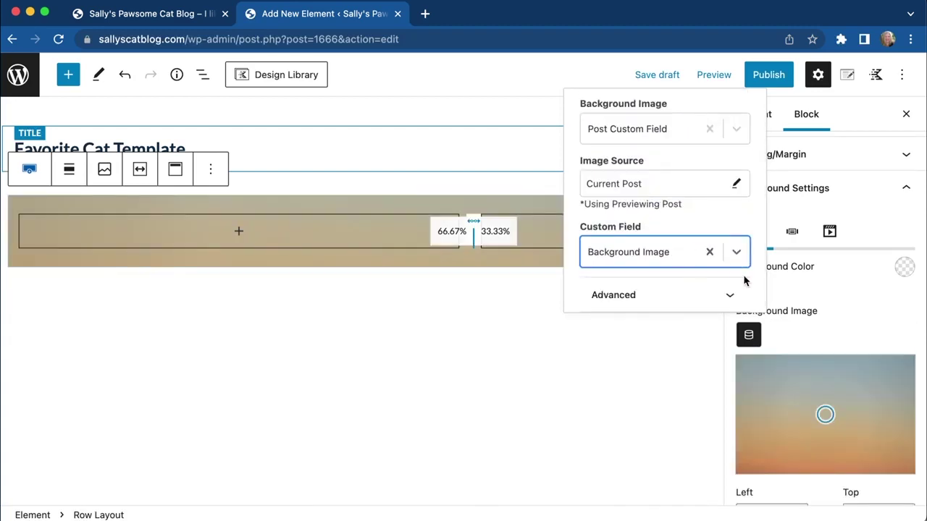
left_click(816, 295)
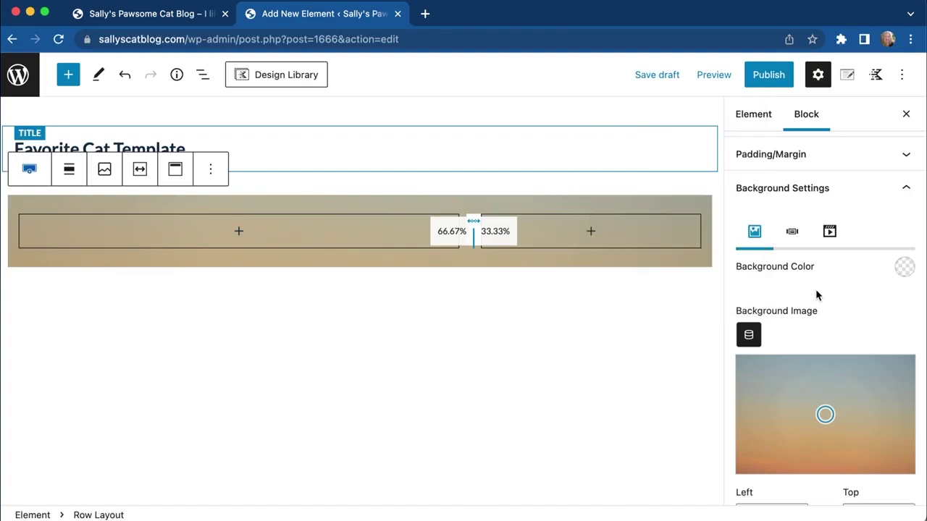
Give the row layout's background a normal overlay in dark navy (0F2A43) and set the overlay opacity to 41
scroll(780, 367, "down", 5)
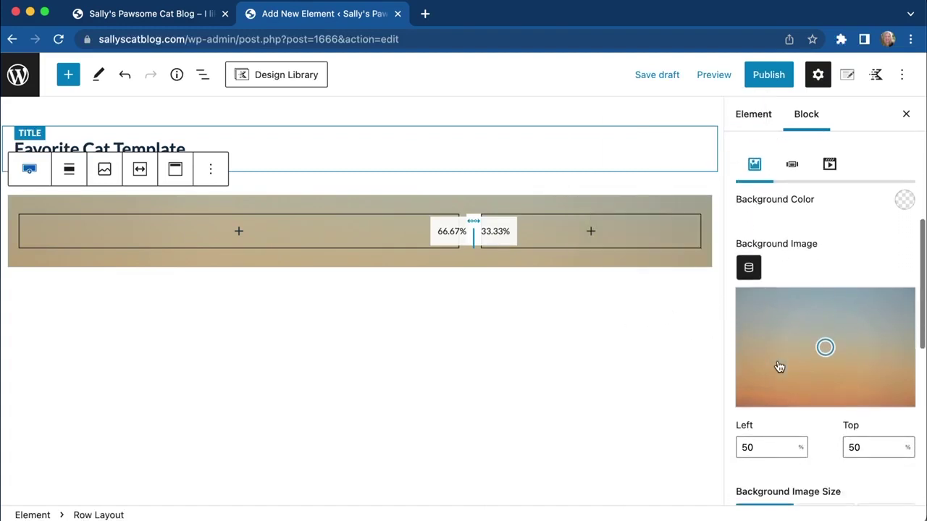
scroll(779, 368, "up", 2)
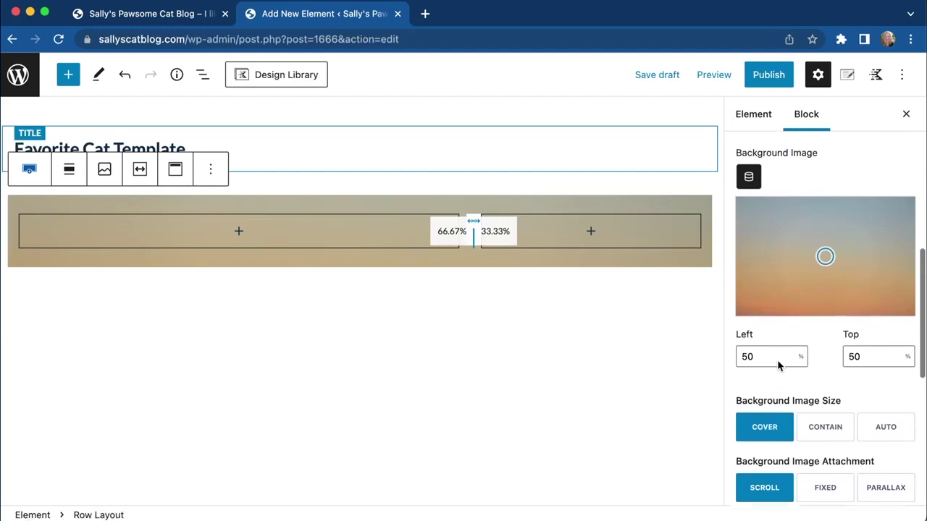
scroll(777, 369, "down", 8)
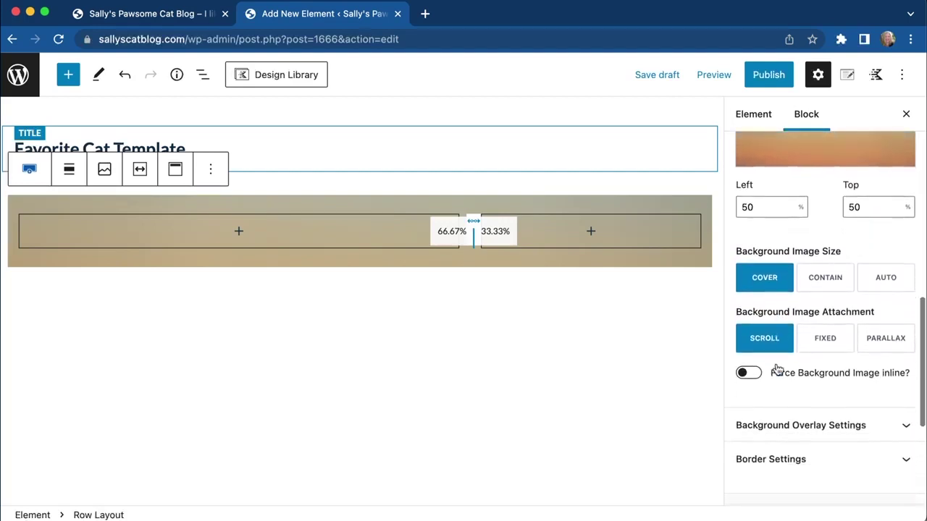
left_click(813, 372)
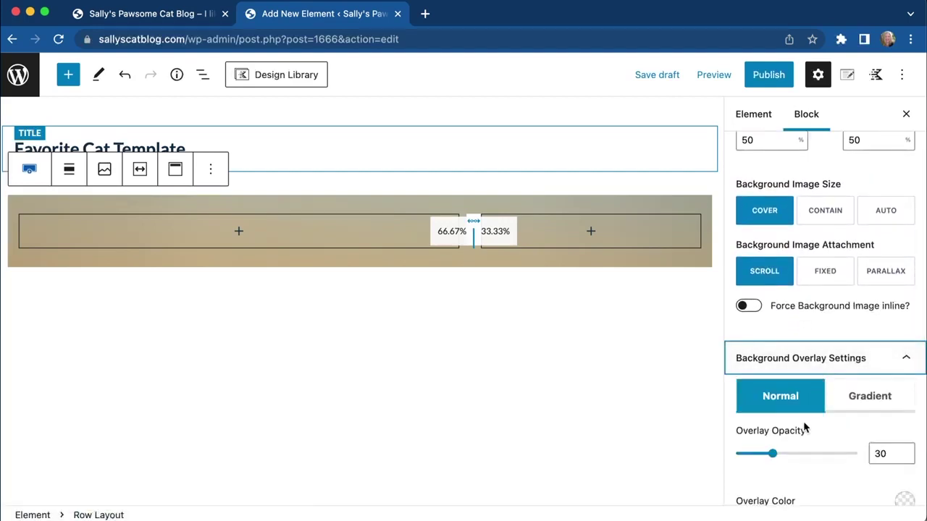
scroll(806, 433, "down", 3)
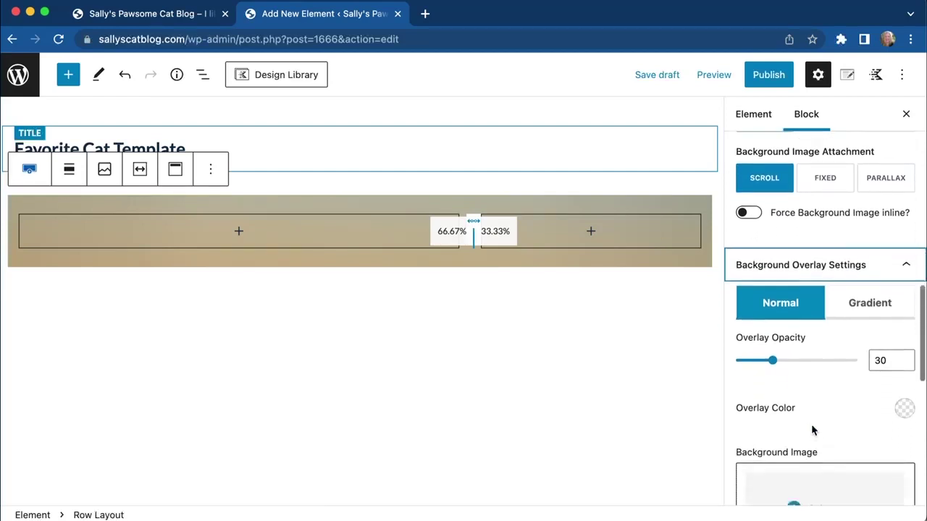
left_click(900, 411)
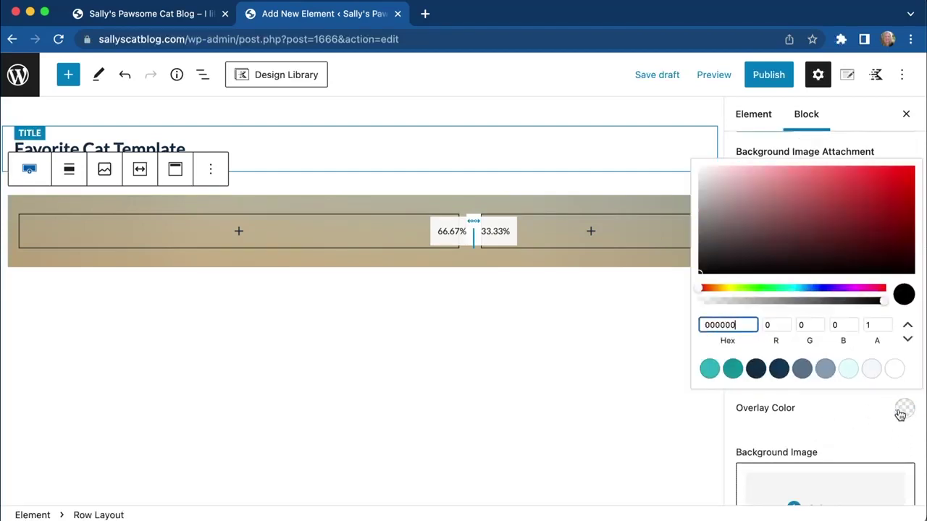
left_click(755, 369)
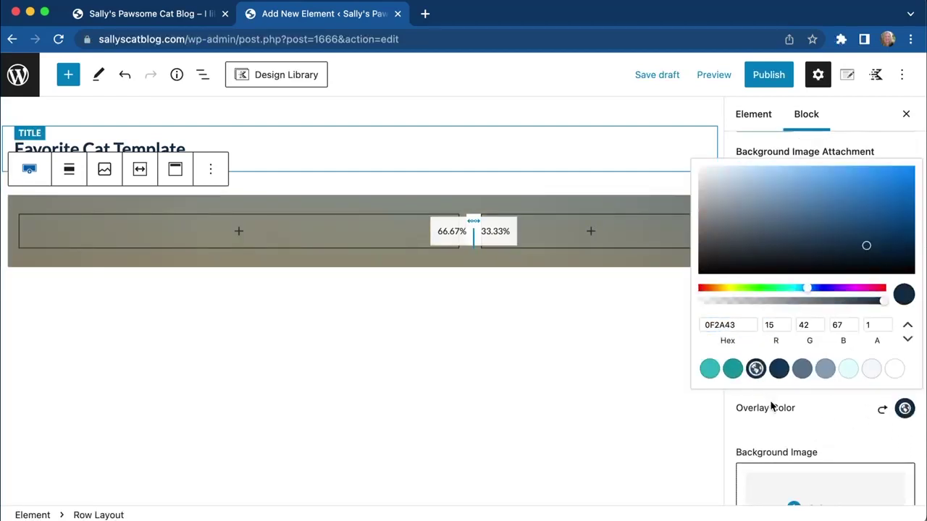
left_click(710, 368)
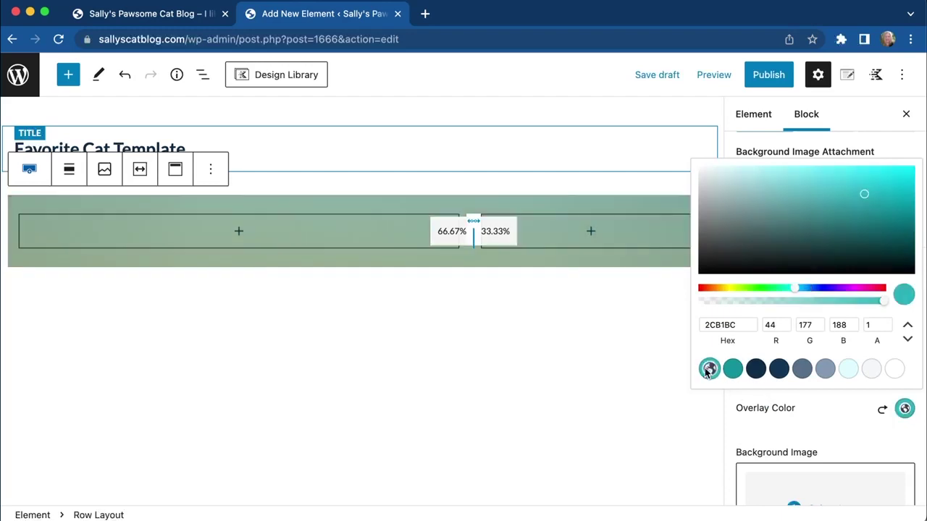
left_click(807, 370)
left_click(825, 368)
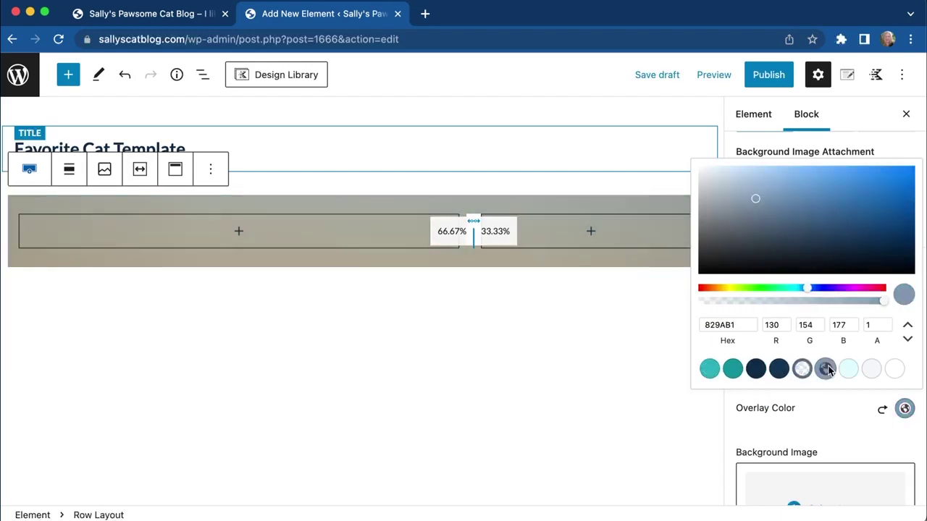
left_click(752, 371)
left_click(791, 408)
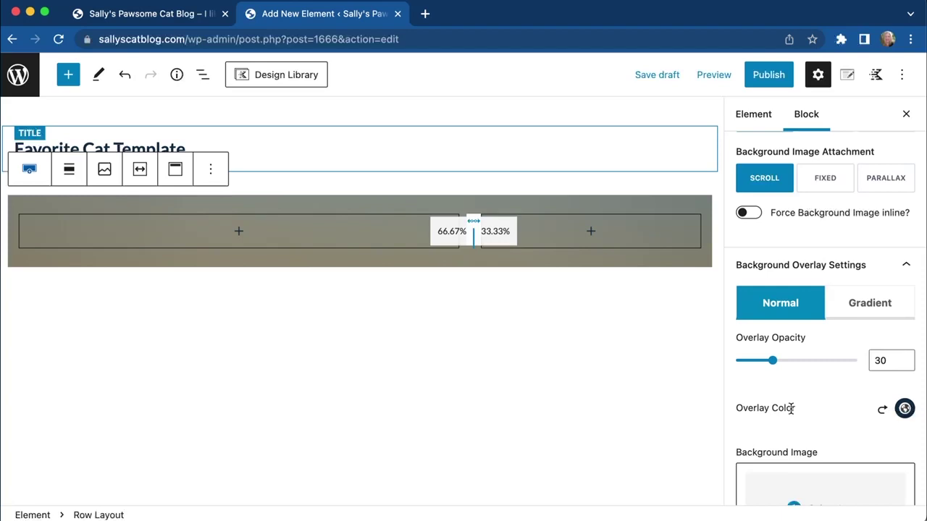
left_click_drag(773, 366, 786, 364)
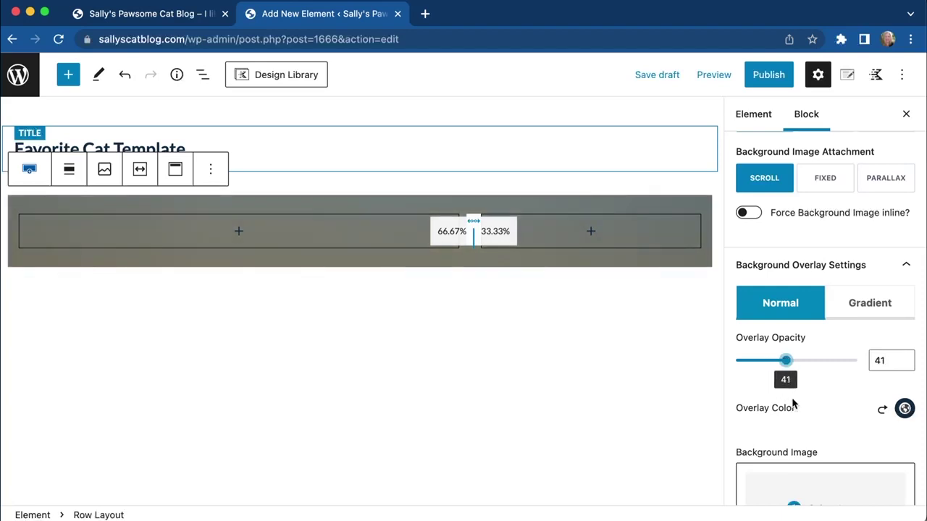
left_click(861, 310)
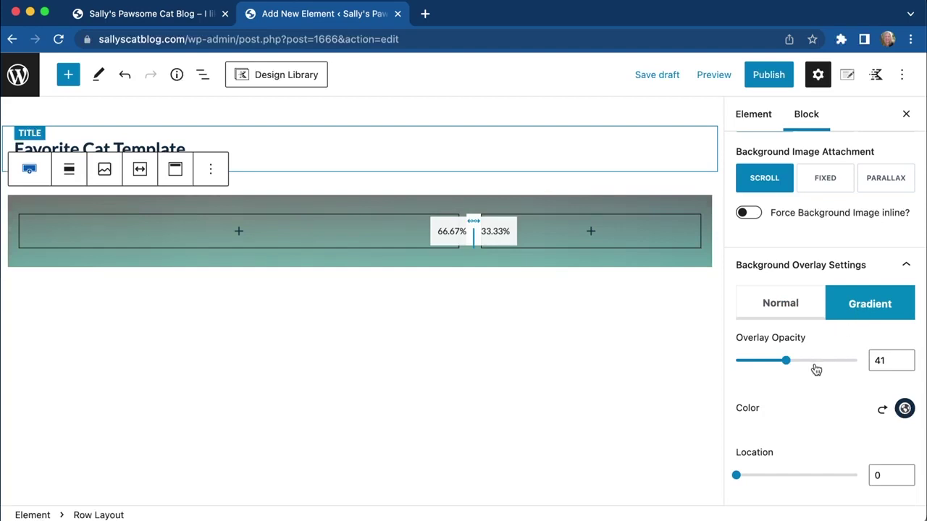
scroll(807, 411, "down", 3)
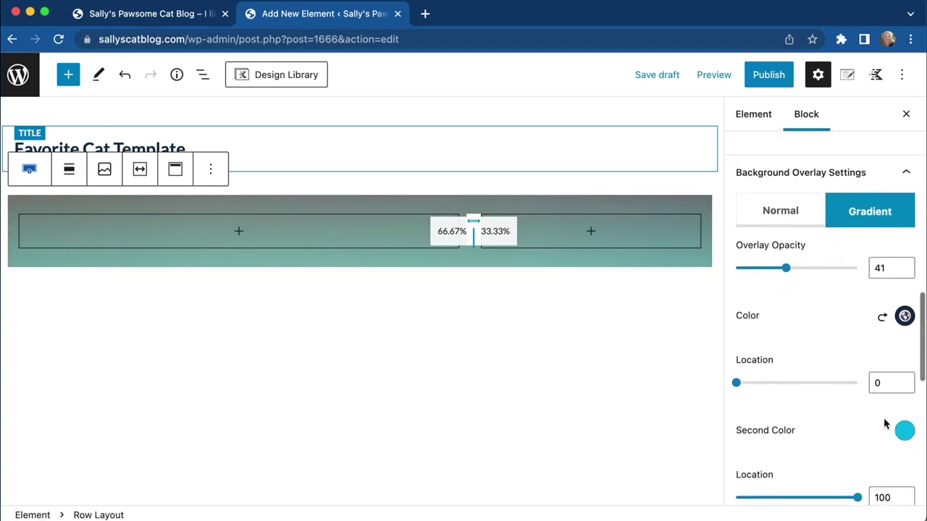
left_click(903, 430)
left_click(849, 392)
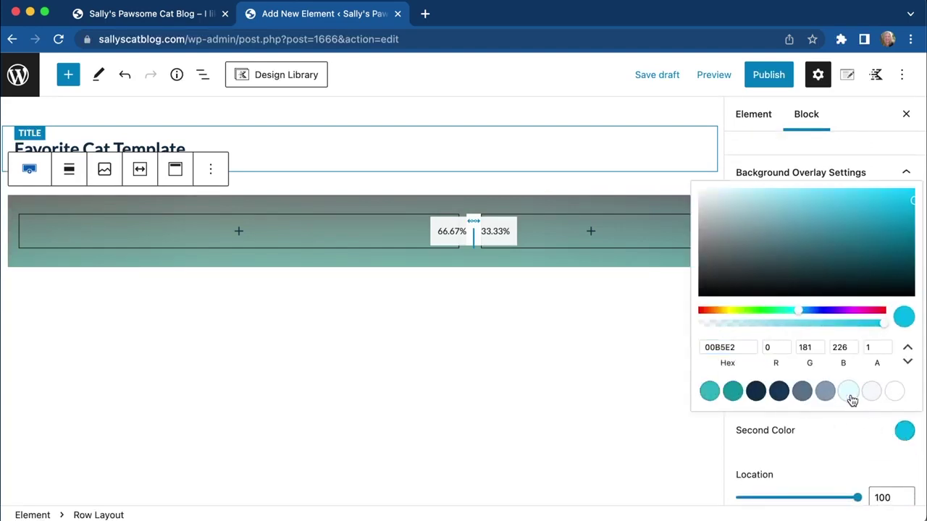
left_click(802, 392)
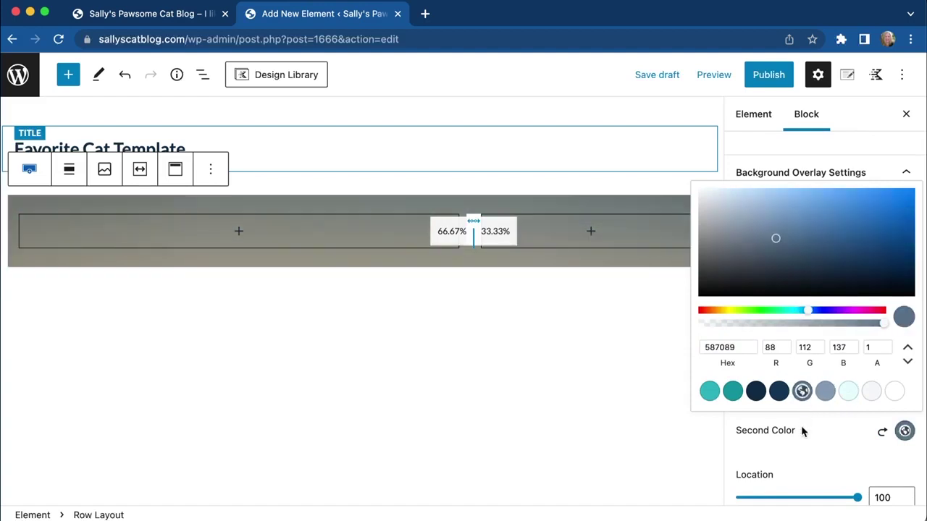
left_click(803, 431)
left_click(794, 225)
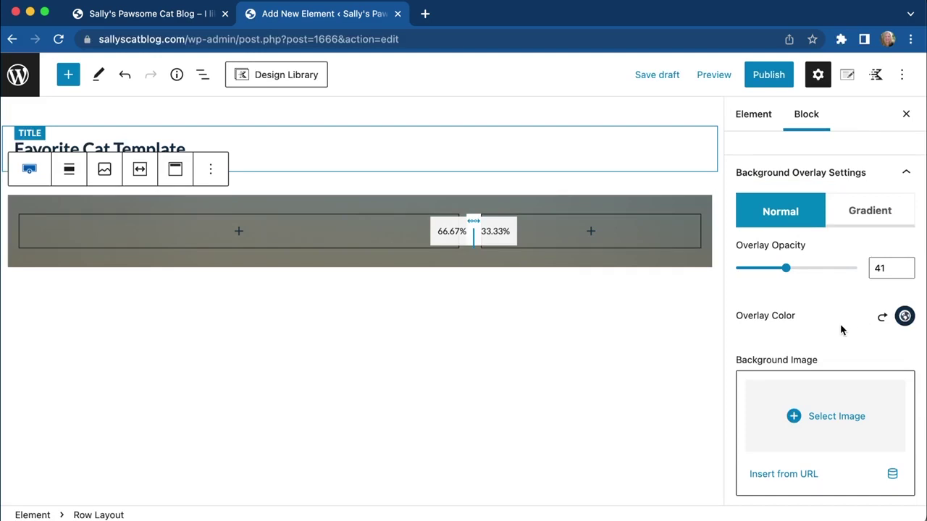
Add an Advanced Text block to the row's wider column and set its text color to white (FFFFFF)
left_click(239, 238)
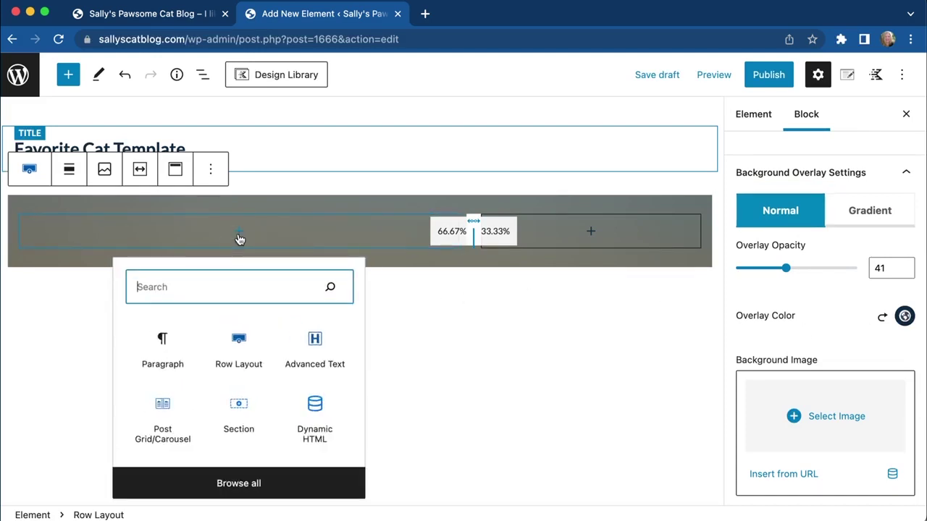
left_click(316, 346)
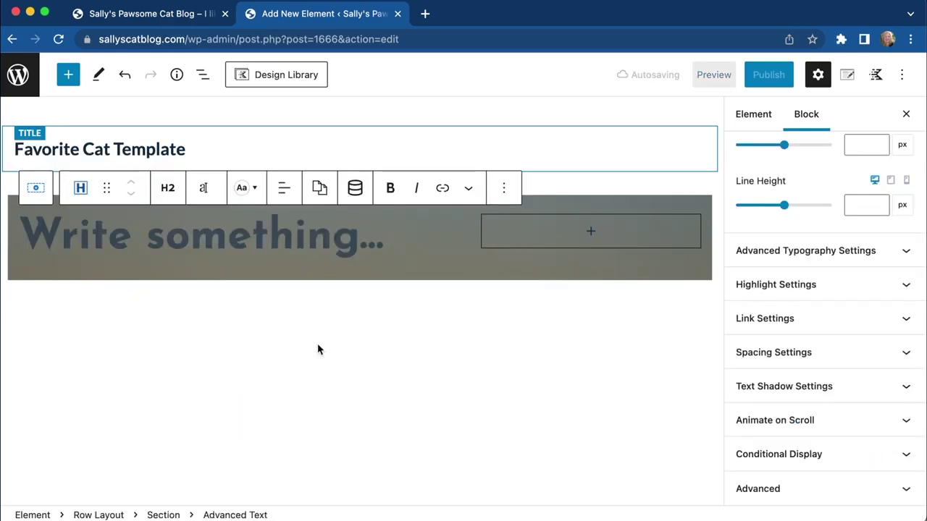
left_click(243, 189)
left_click(440, 432)
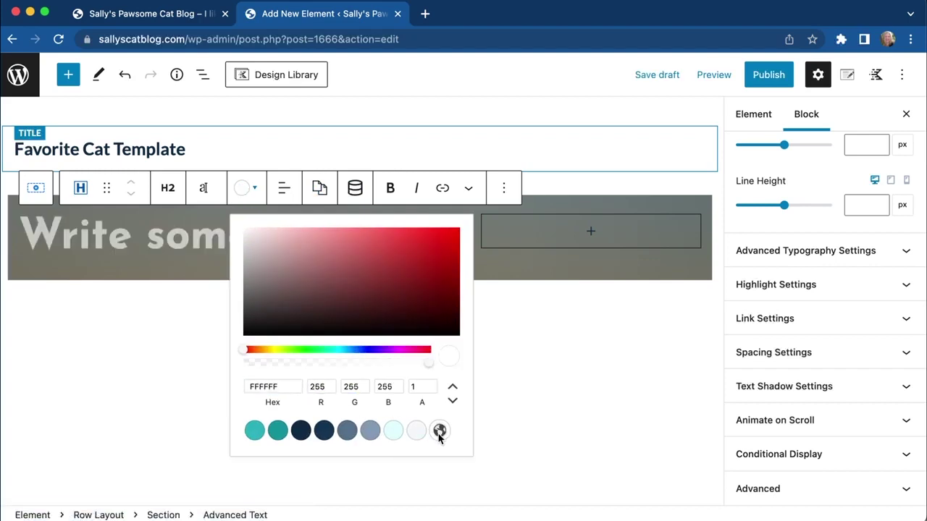
Fill the Advanced Text heading with dynamic content using the current post's Post Title
left_click(355, 188)
left_click(414, 267)
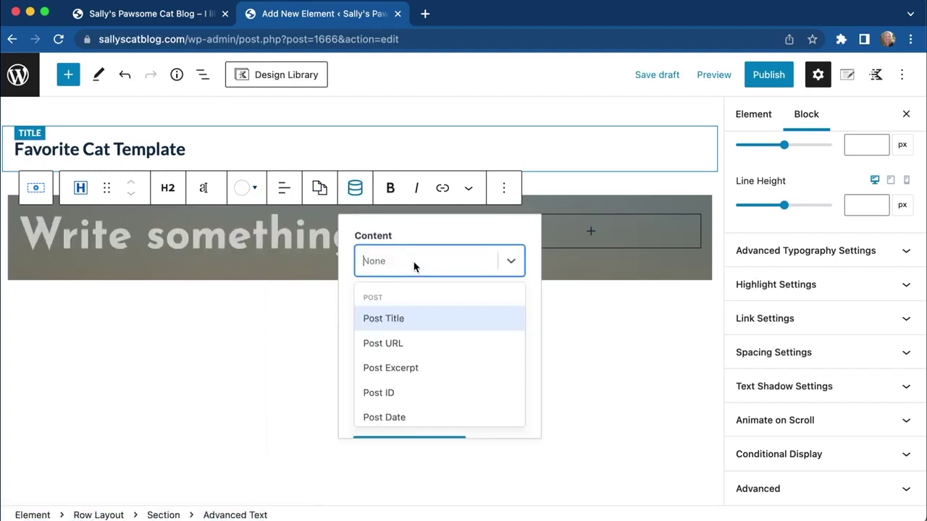
left_click(407, 319)
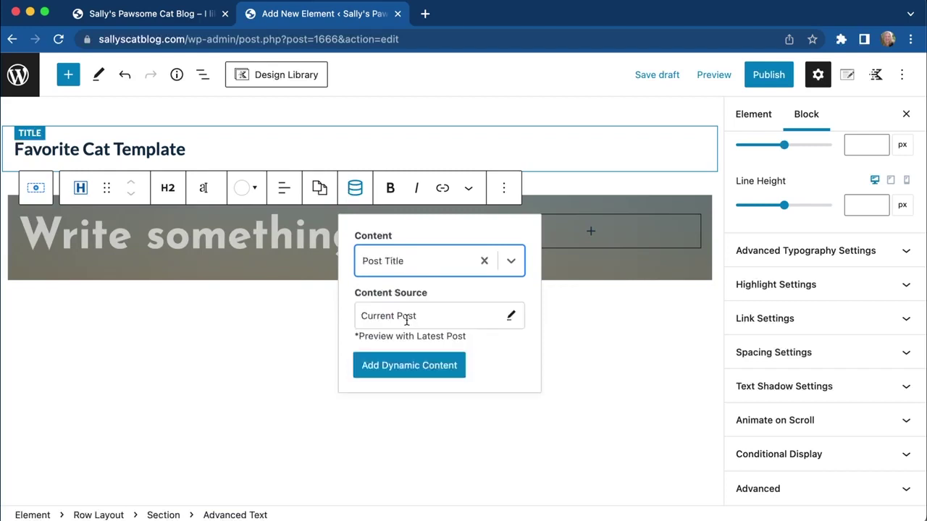
left_click(402, 370)
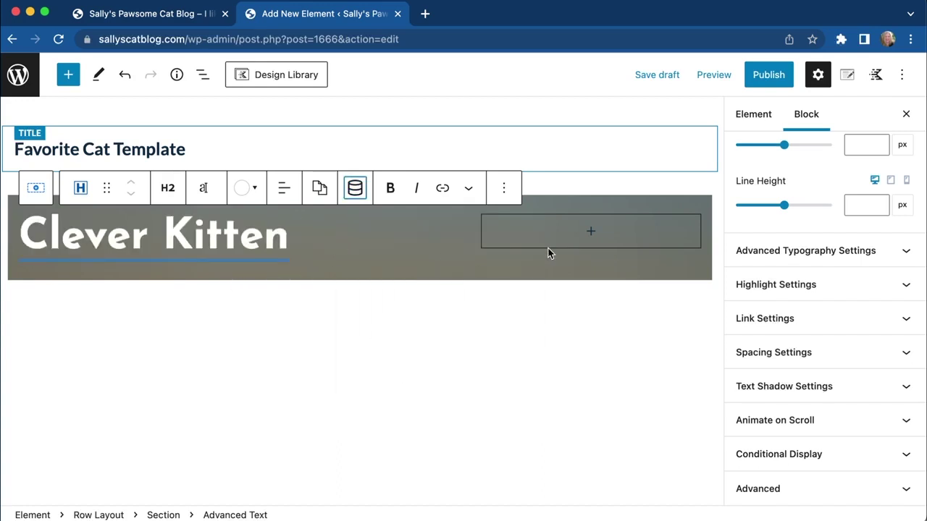
Add an Advanced Image block to the row's narrower column and enable a dynamic image for it
left_click(591, 234)
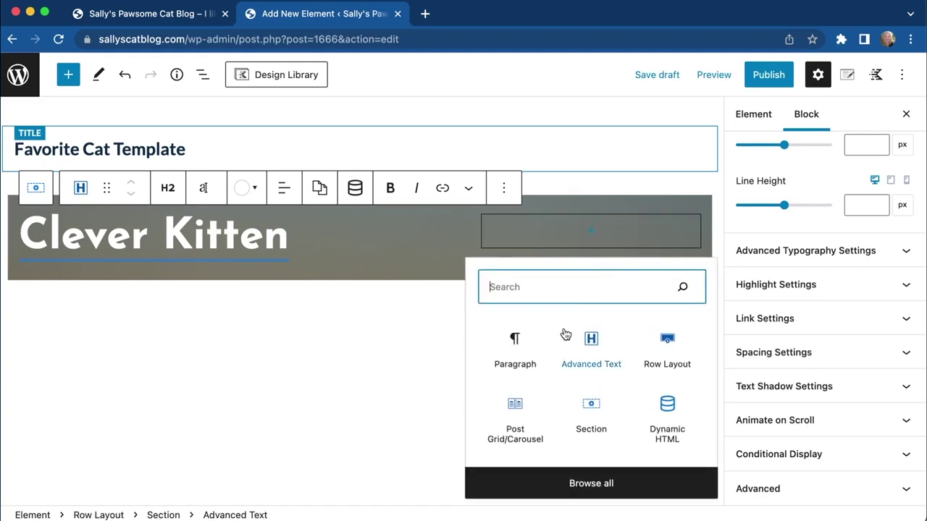
type("adv")
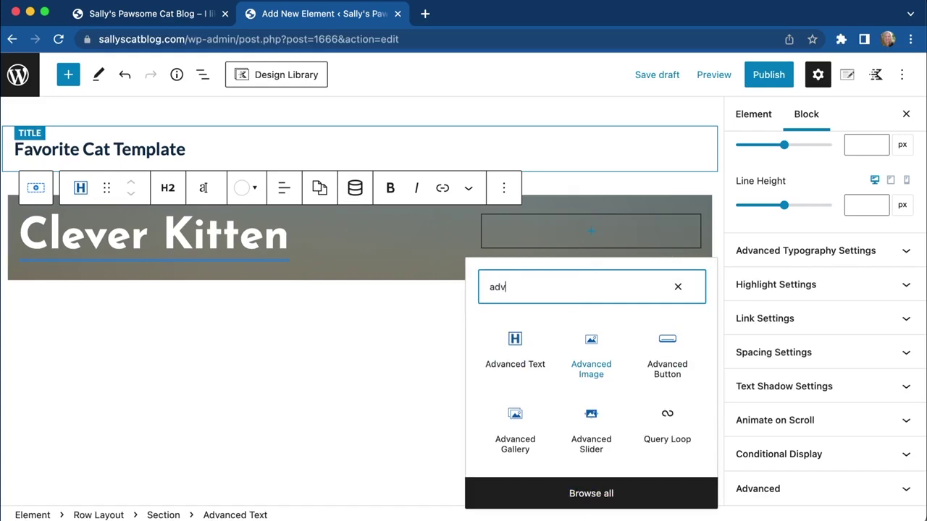
left_click(590, 340)
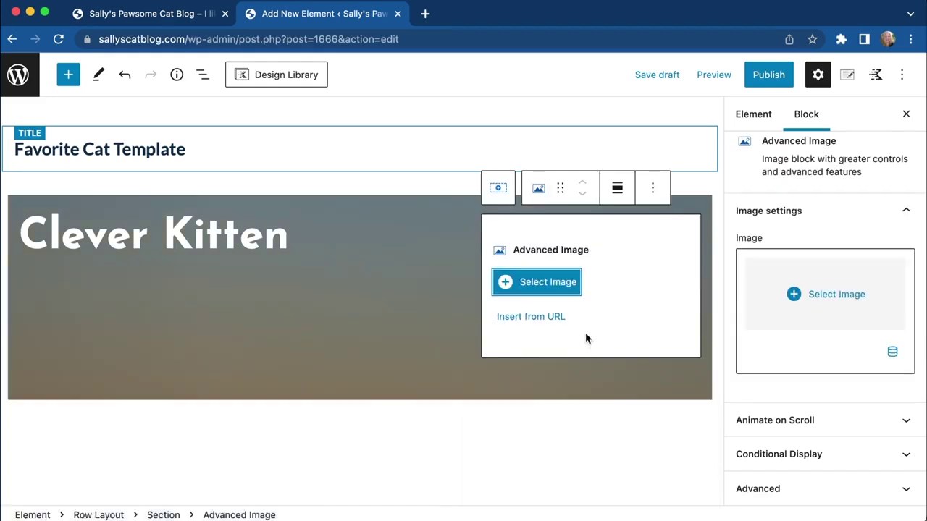
left_click(892, 351)
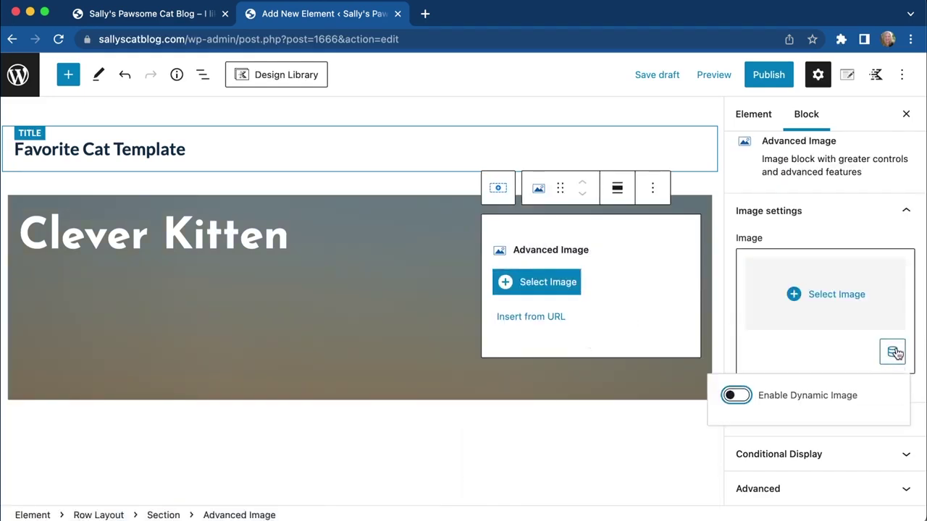
left_click(746, 397)
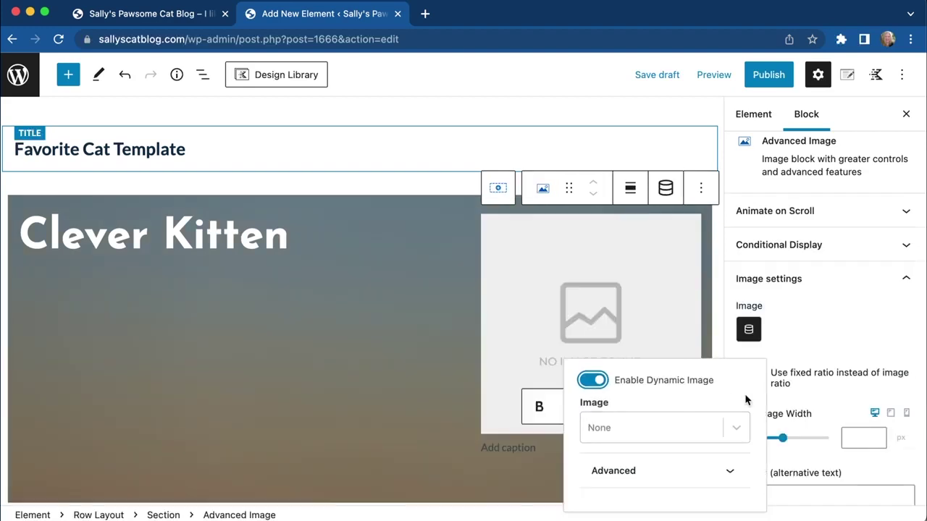
left_click(678, 429)
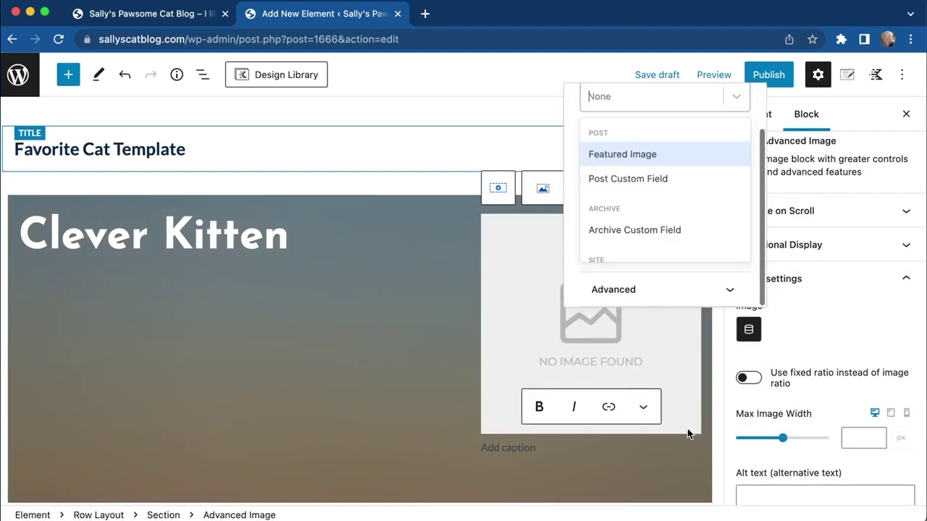
left_click(679, 180)
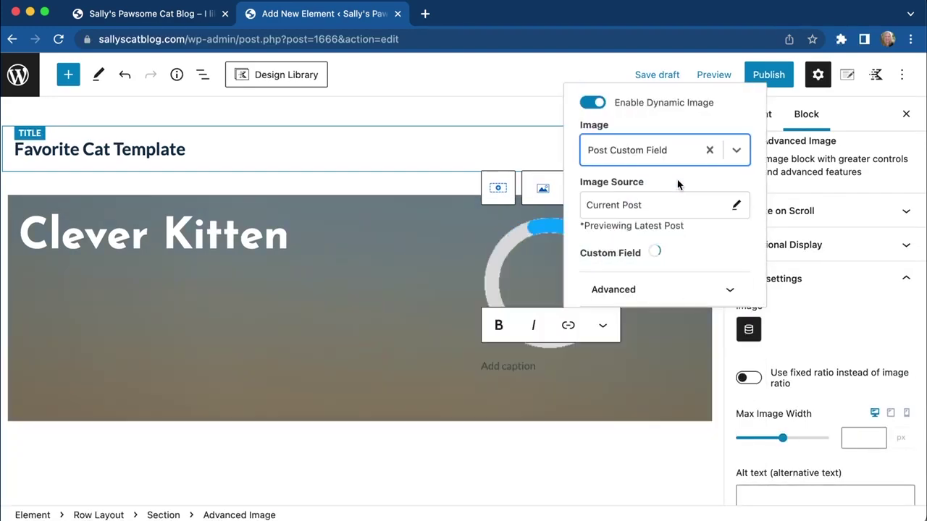
left_click(710, 123)
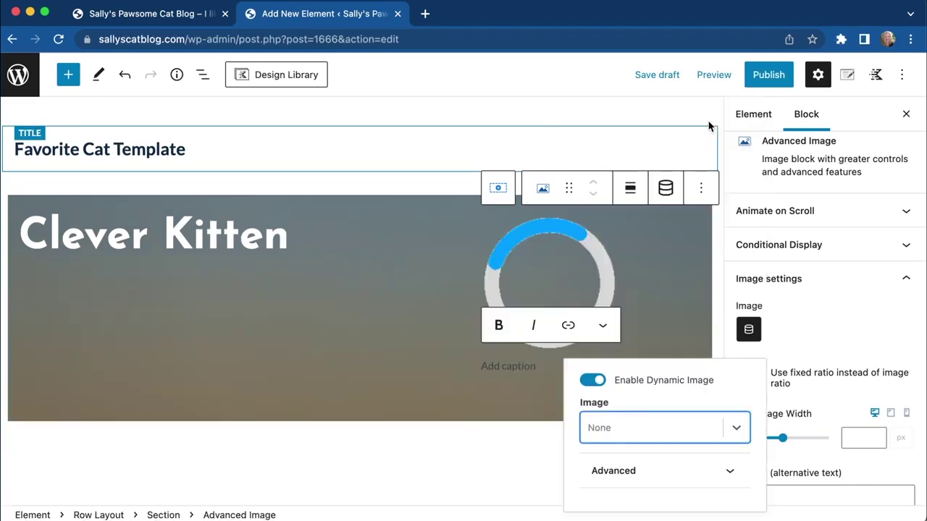
Set the Advanced Image block's dynamic image to the current post's Featured Image
left_click(704, 431)
left_click(661, 154)
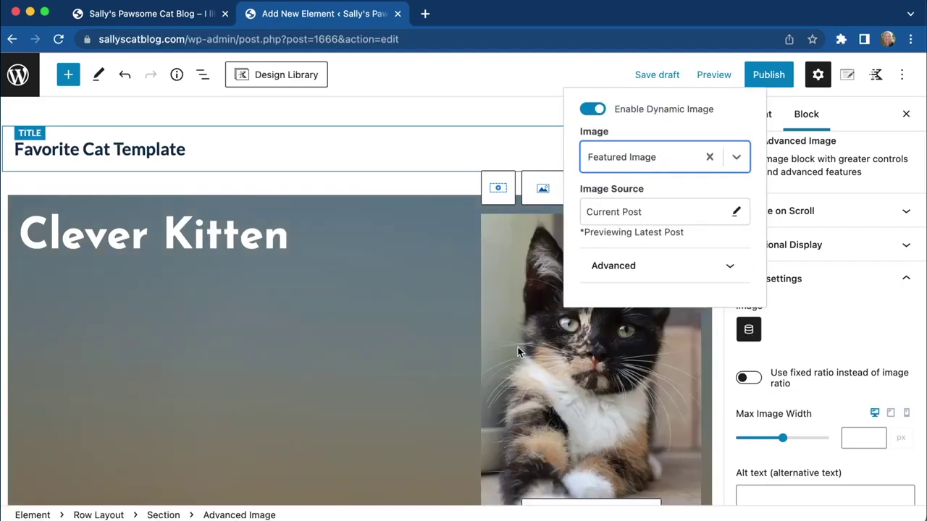
left_click(595, 367)
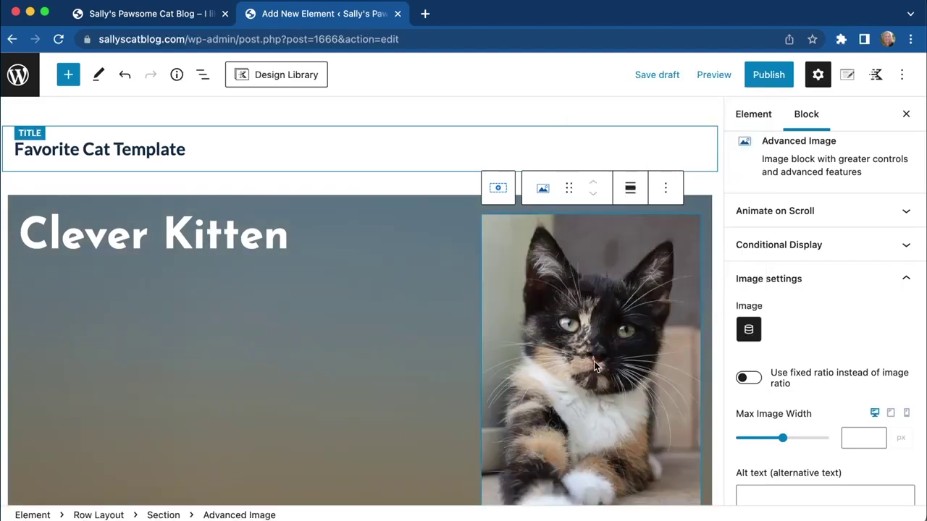
Add dynamic content to the image's caption from the current post's Post Custom Field, using the Cat Name field
scroll(593, 361, "down", 3)
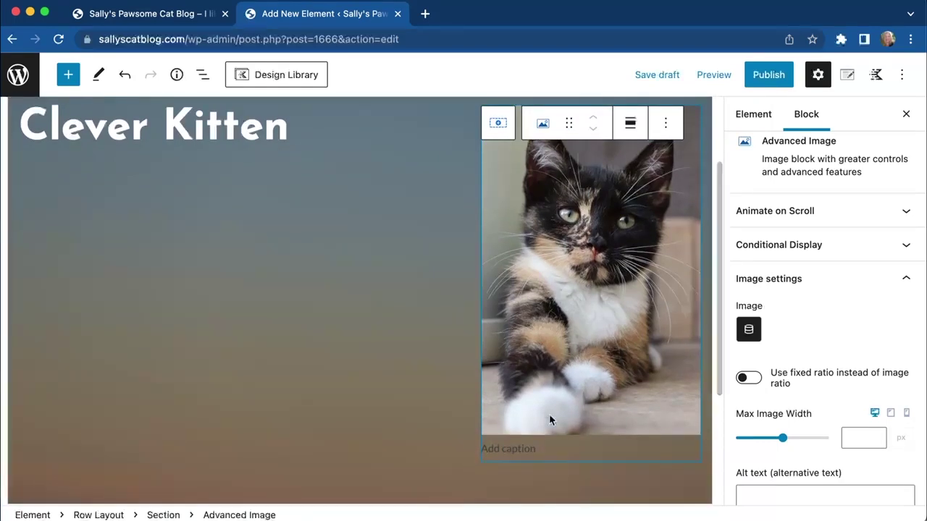
left_click(514, 447)
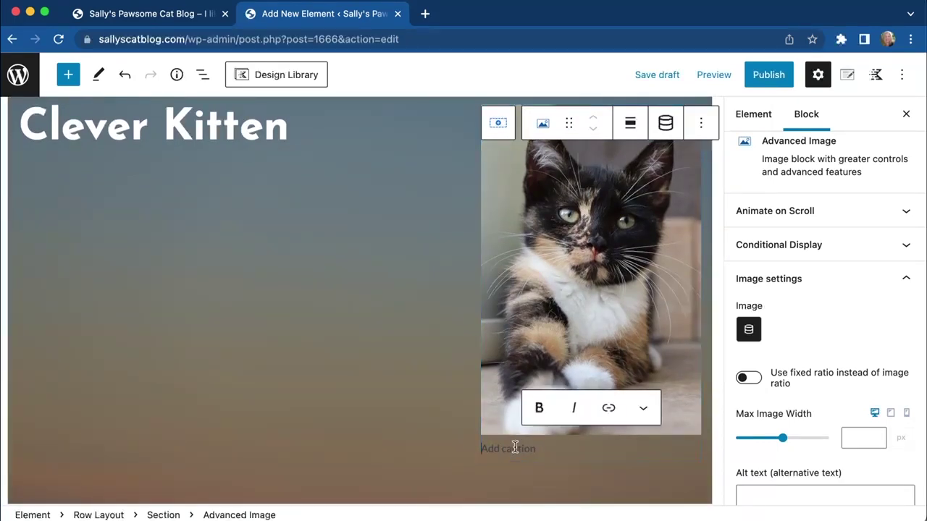
left_click(666, 124)
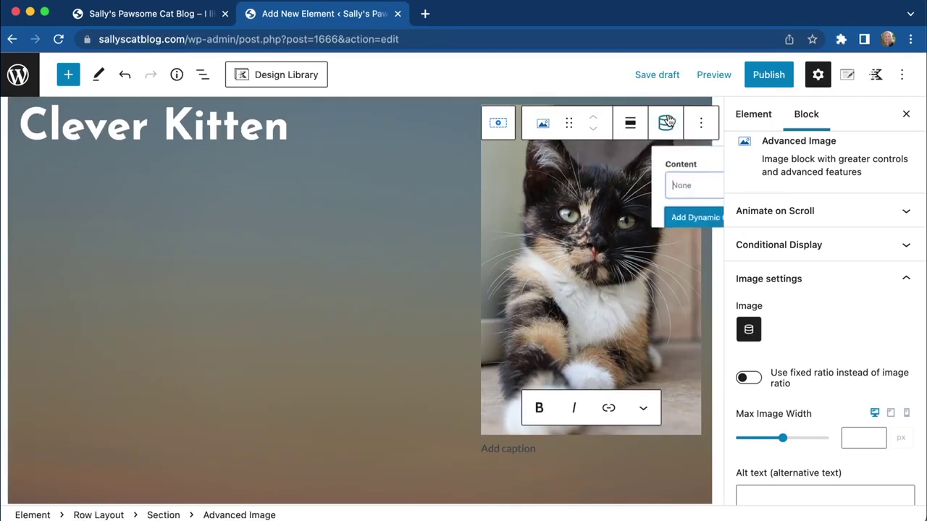
left_click(903, 115)
left_click(800, 123)
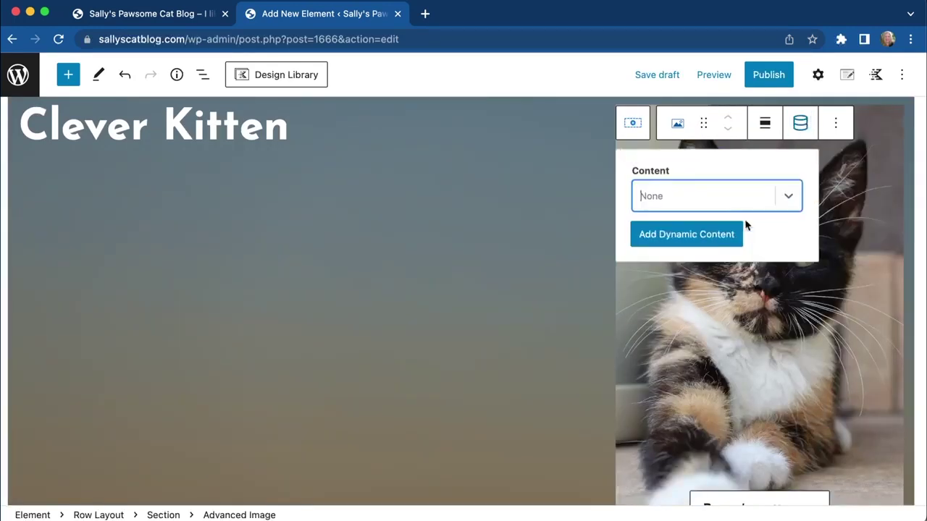
left_click(728, 195)
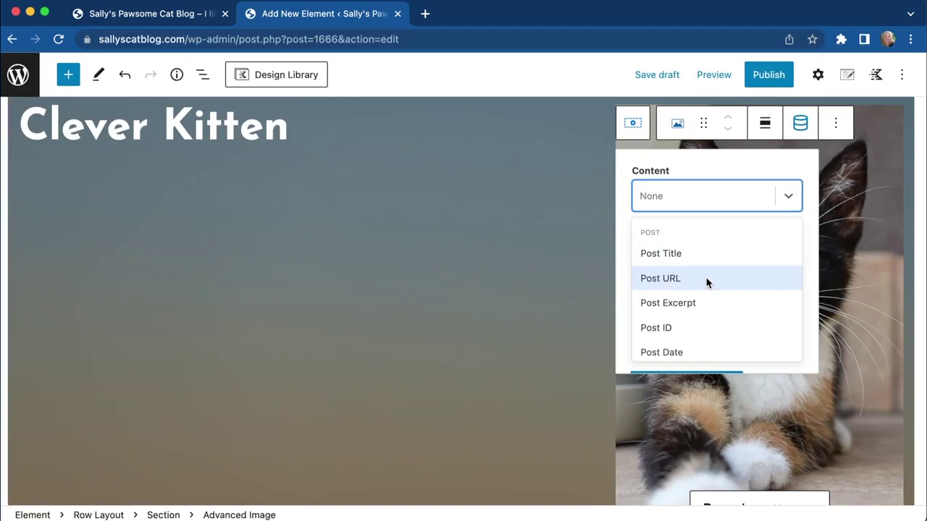
scroll(707, 282, "down", 5)
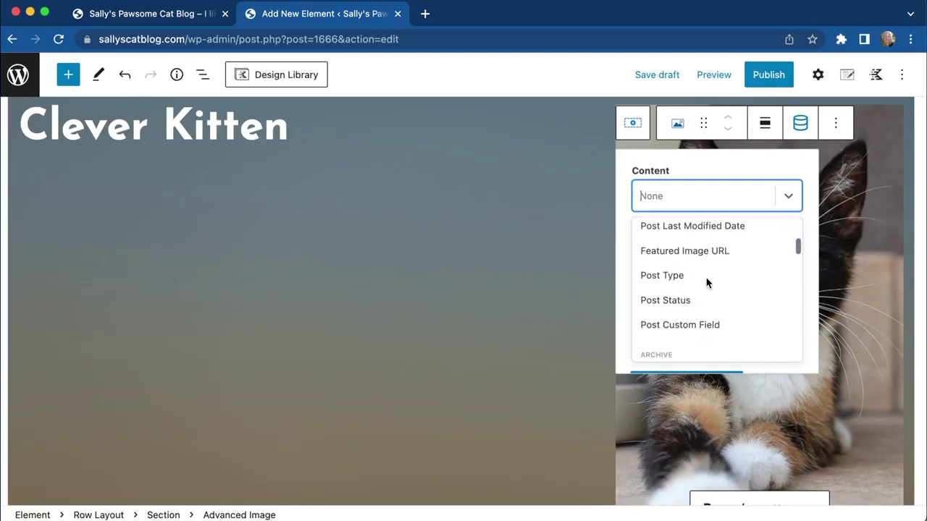
left_click(701, 324)
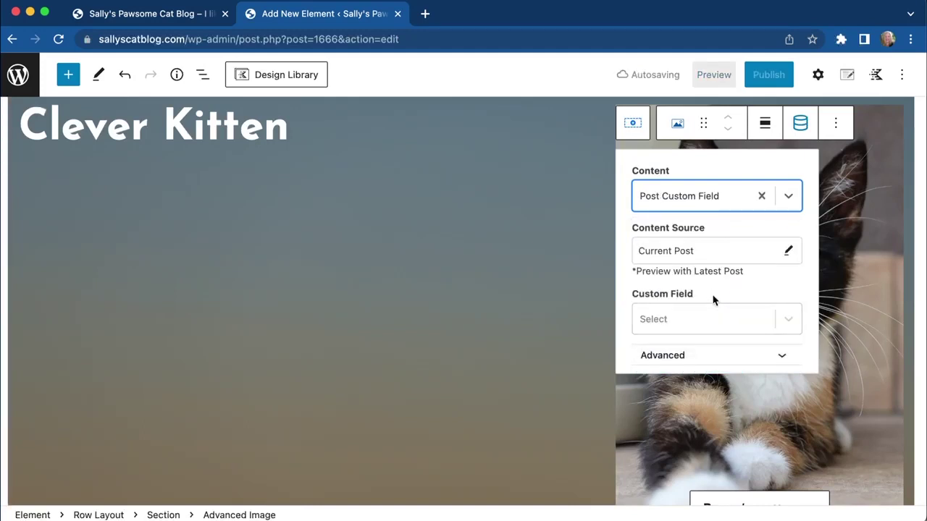
left_click(709, 328)
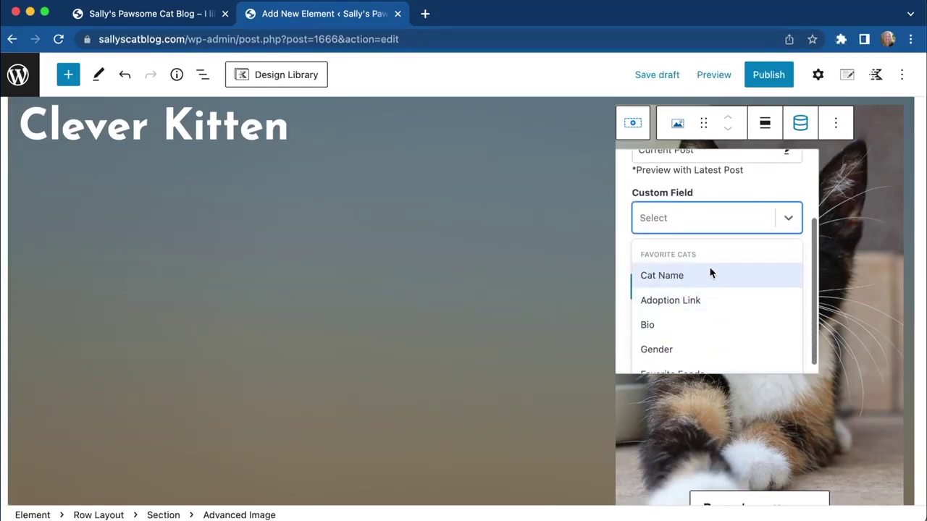
left_click(709, 274)
left_click(692, 361)
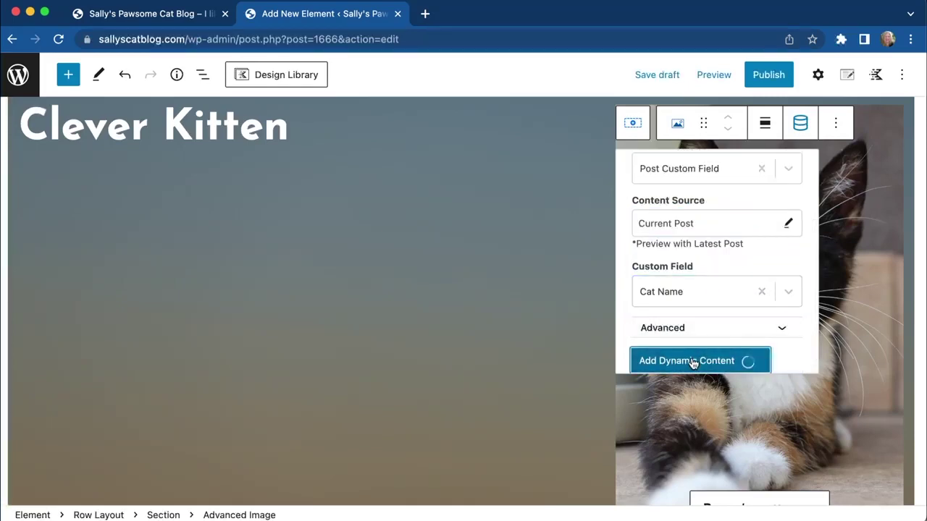
scroll(682, 346, "down", 4)
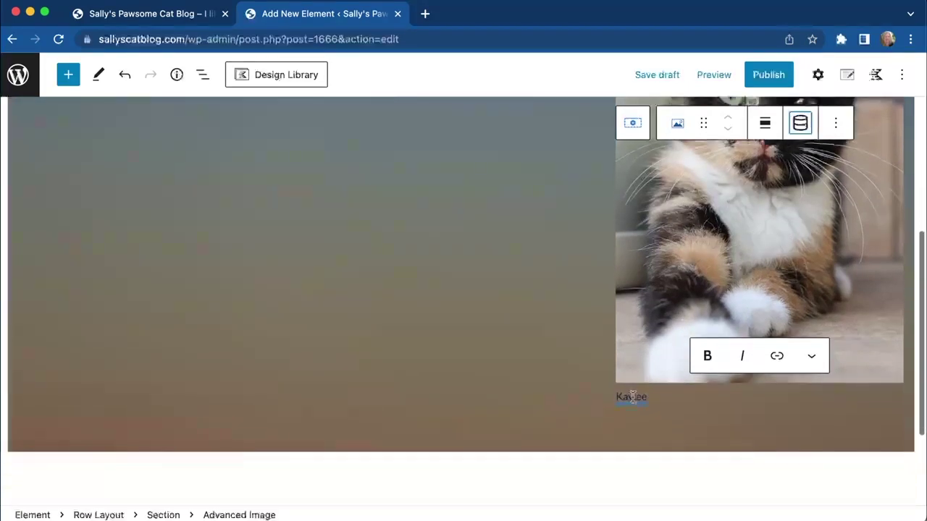
Set the image caption's color to white and its font size to 37 px
left_click(817, 76)
left_click(499, 294)
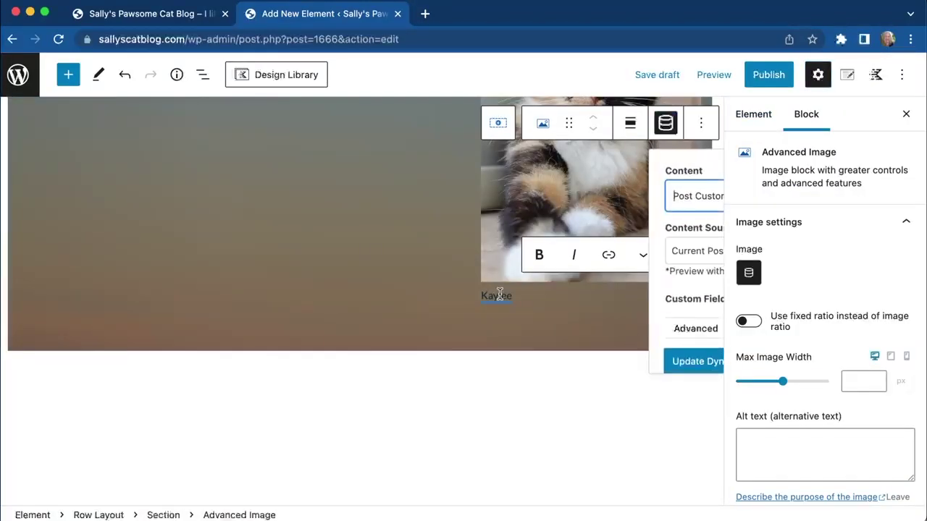
left_click(602, 191)
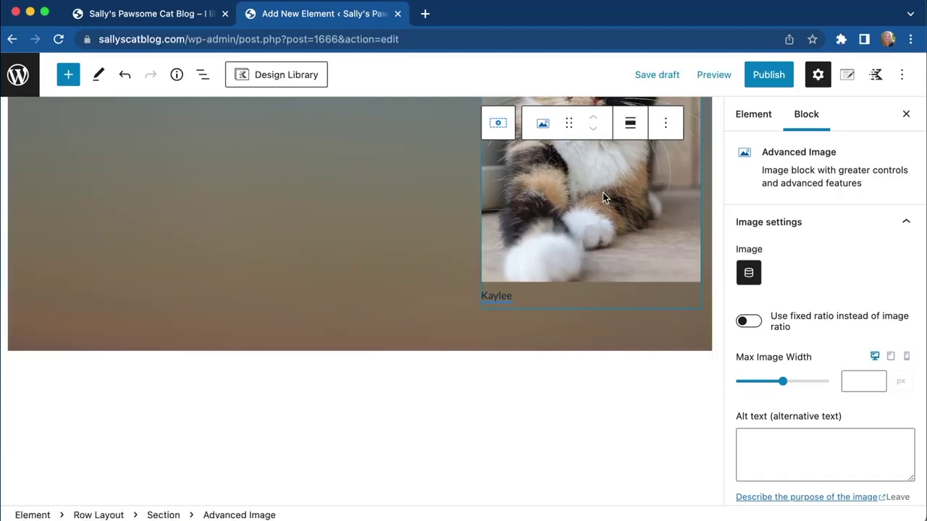
scroll(797, 251, "down", 10)
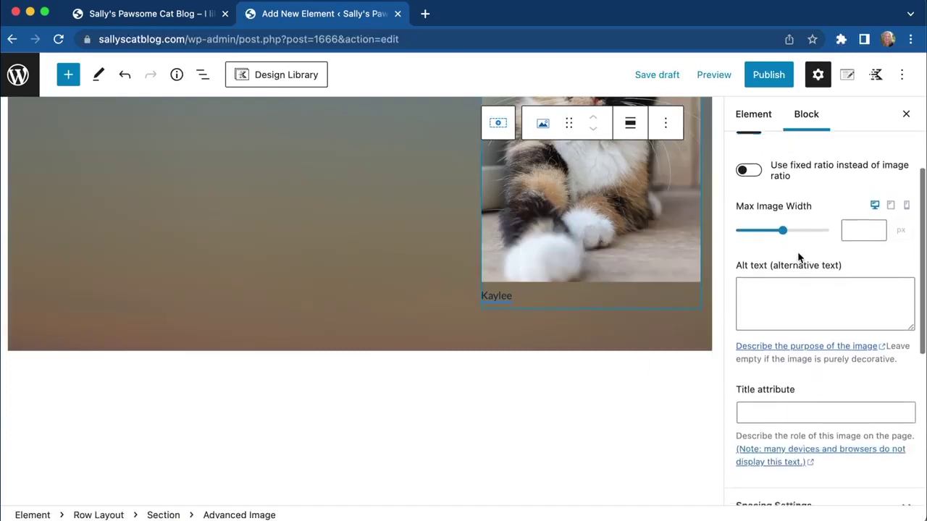
left_click(773, 352)
scroll(833, 290, "down", 5)
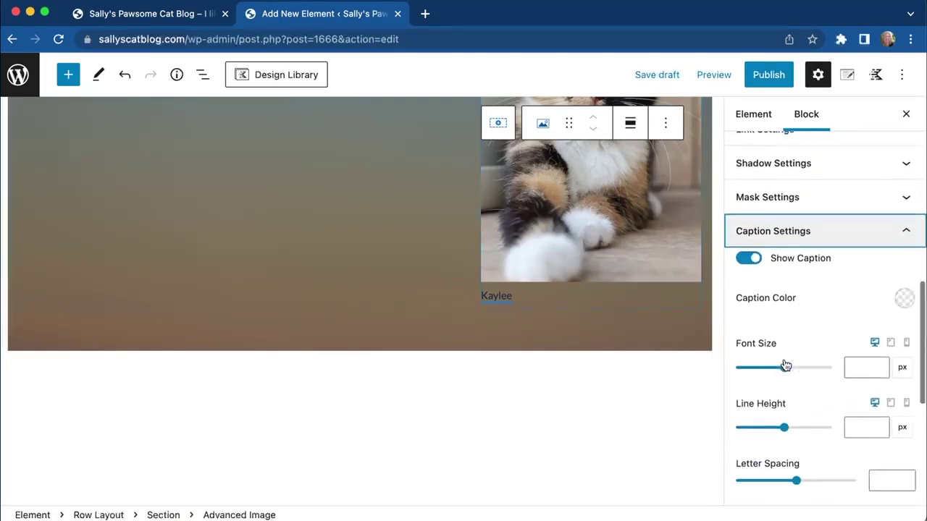
left_click(903, 183)
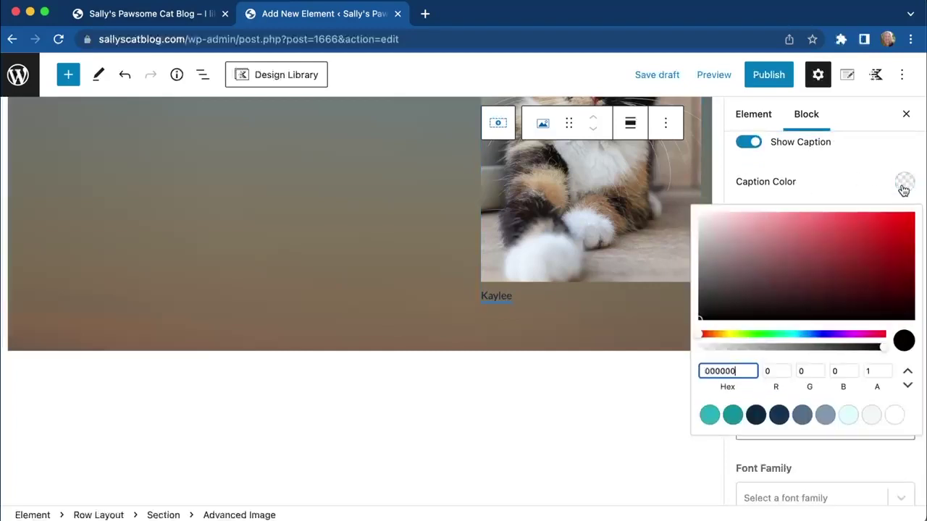
left_click(894, 415)
left_click(773, 184)
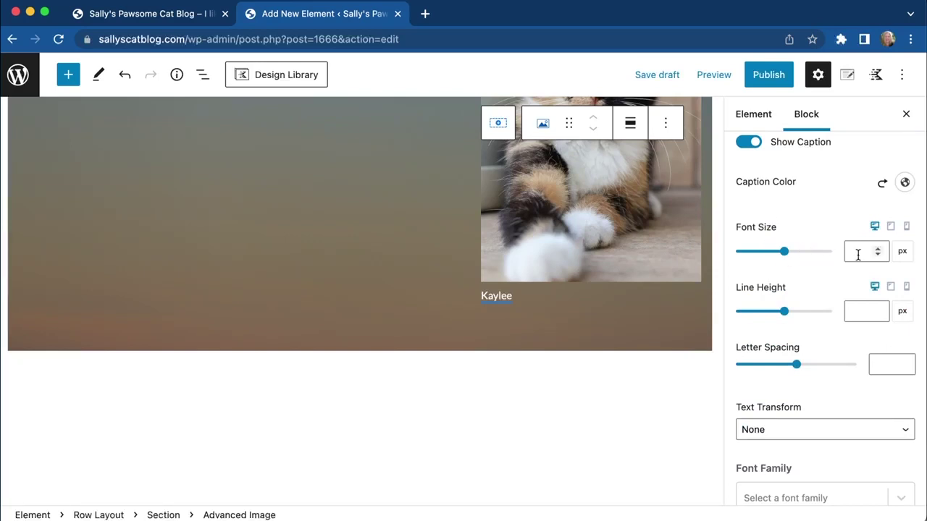
left_click_drag(784, 253, 752, 254)
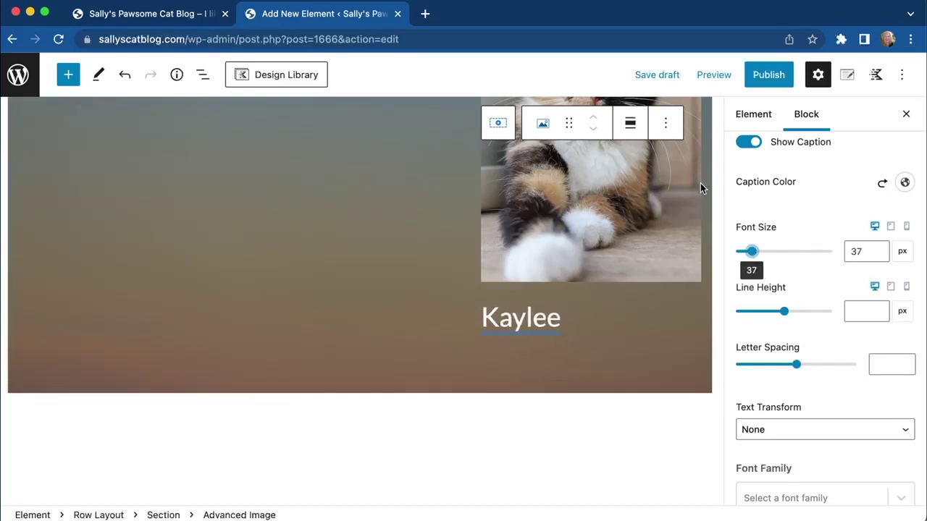
Align the Advanced Image block with its caption to the center of the column
left_click(629, 127)
left_click(672, 220)
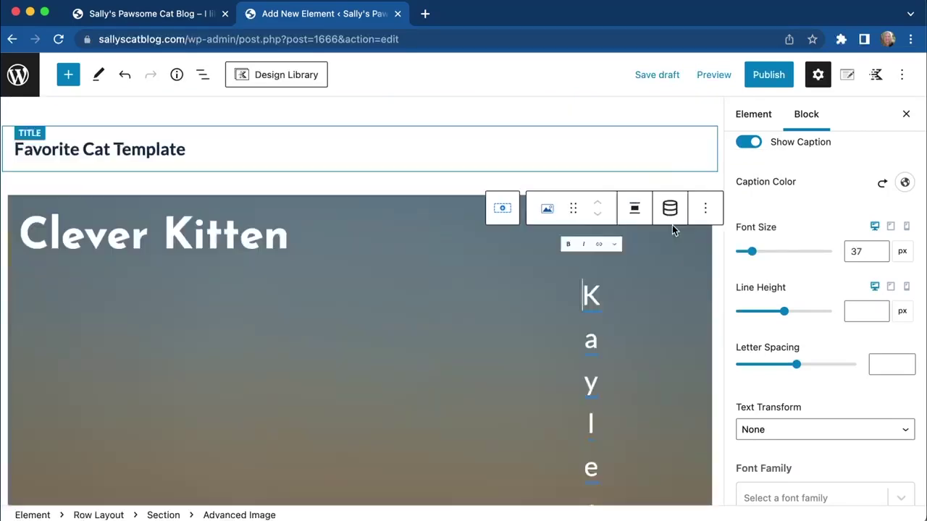
scroll(595, 329, "down", 5)
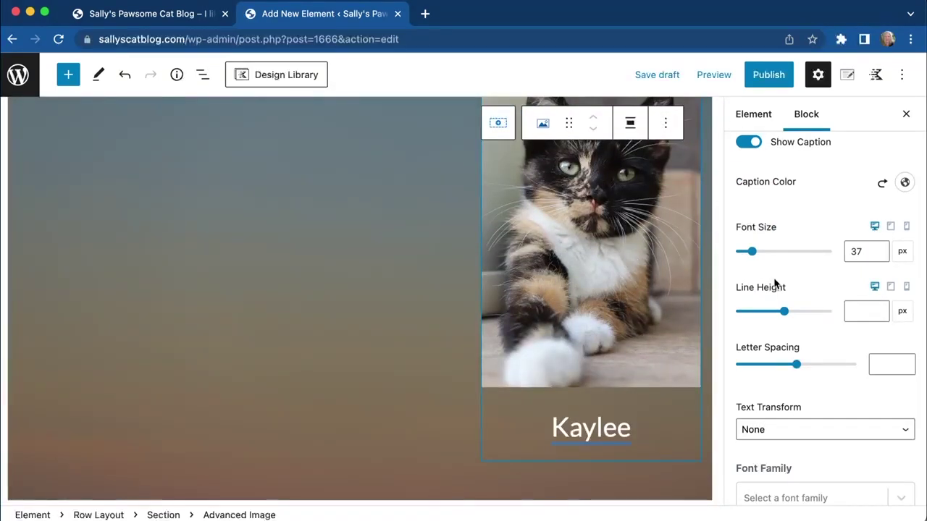
Set the Advanced Image block's scroll animation to Fade Up
scroll(772, 275, "down", 5)
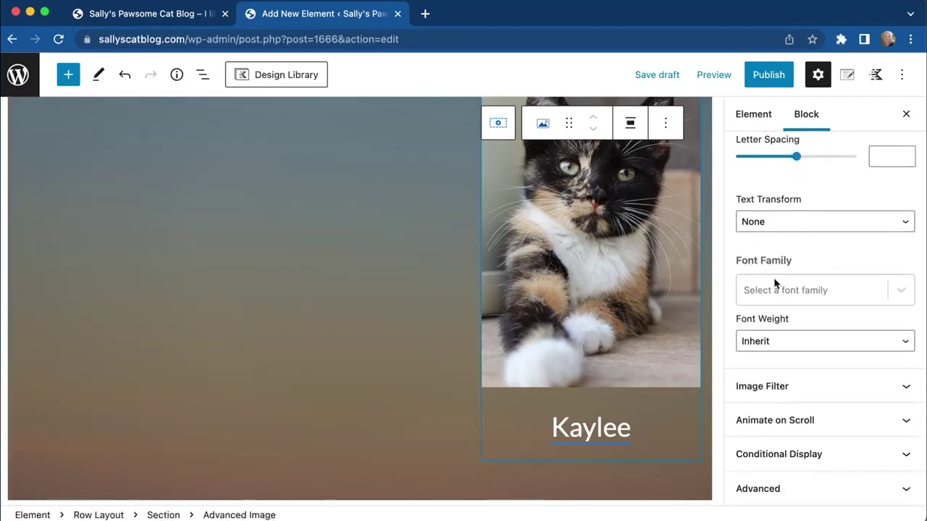
left_click(811, 425)
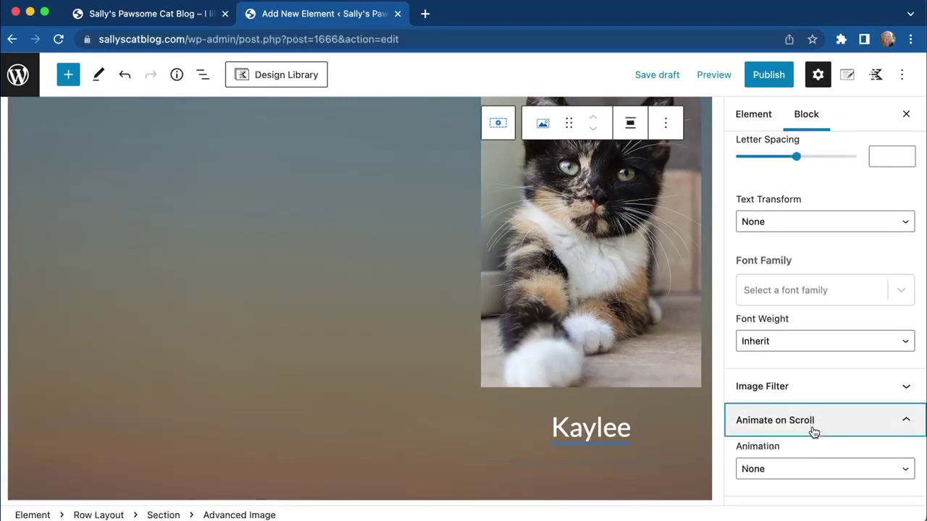
scroll(799, 448, "down", 2)
left_click(800, 409)
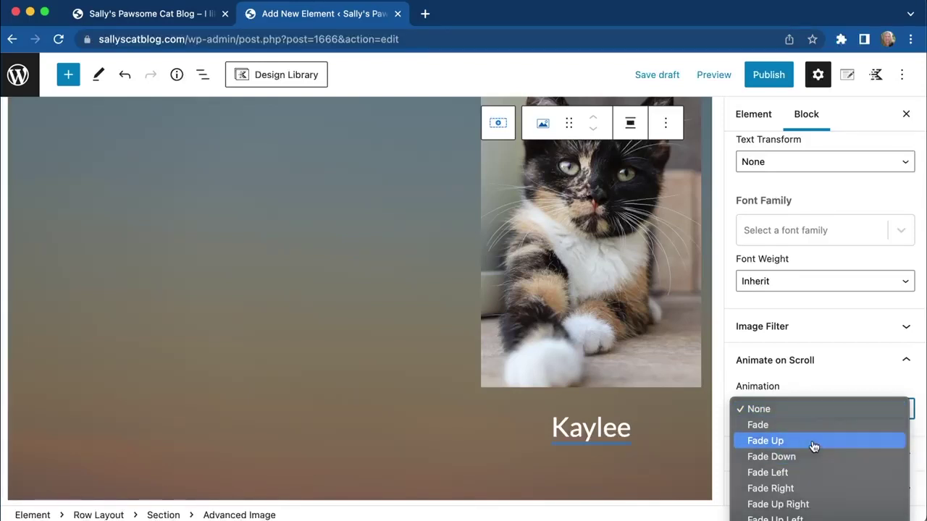
left_click(813, 441)
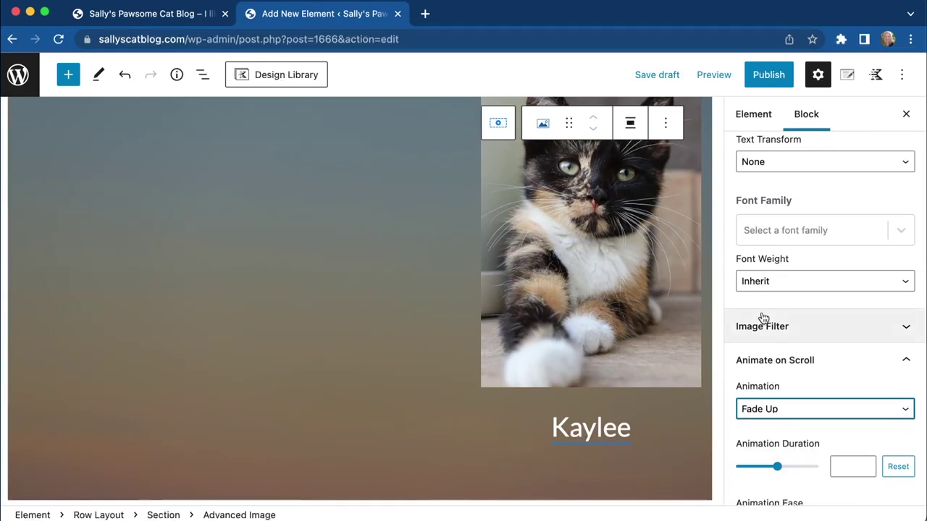
scroll(760, 317, "down", 3)
Enable the drop shadow on the Advanced Image block
scroll(761, 316, "up", 6)
scroll(762, 316, "up", 3)
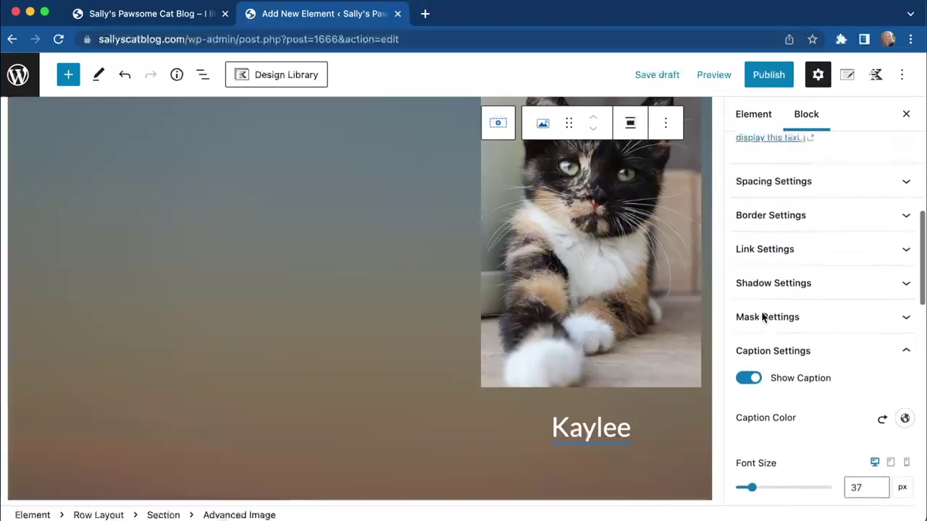
left_click(773, 319)
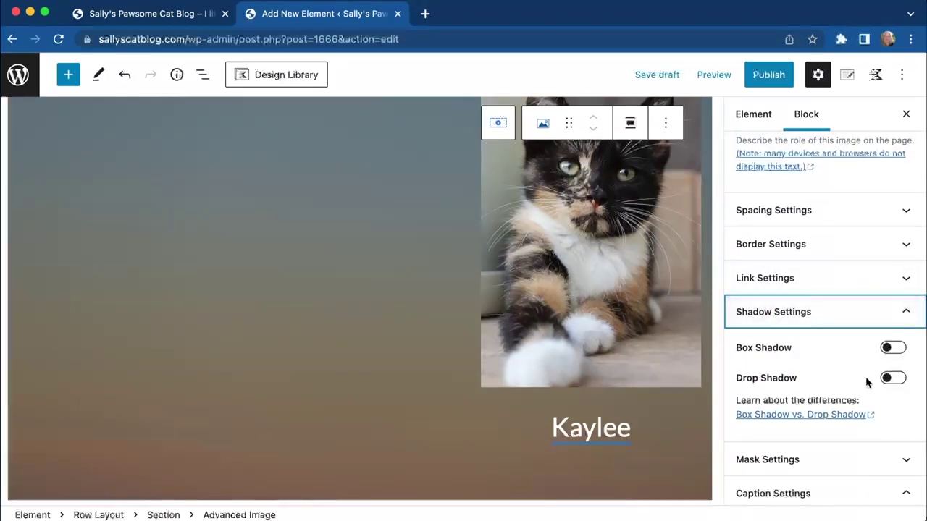
left_click(893, 377)
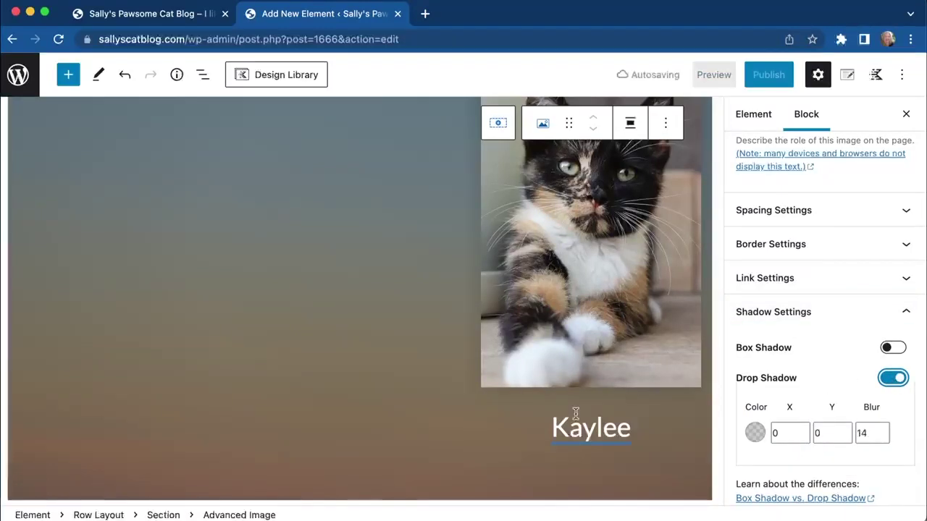
Insert a Dynamic HTML block directly below the Clever Kitten title
scroll(299, 383, "up", 5)
left_click(294, 240)
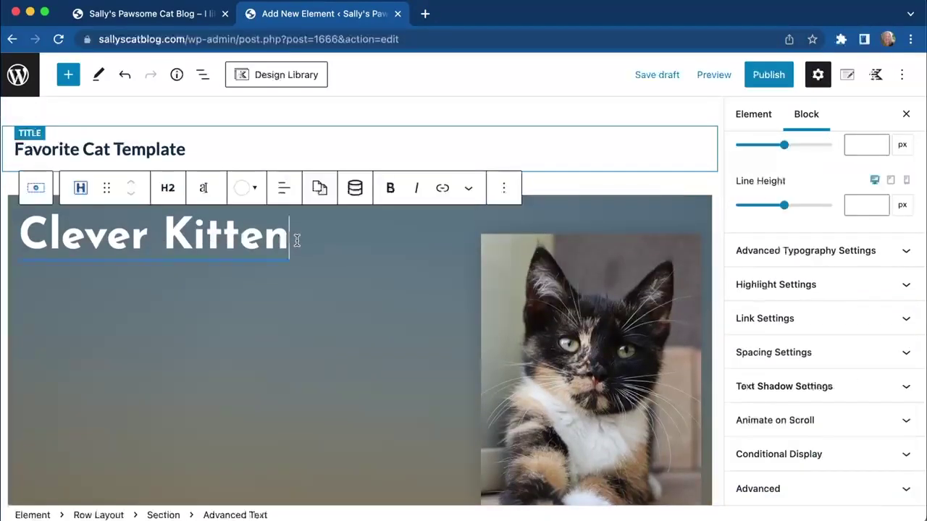
key("Return")
type("/")
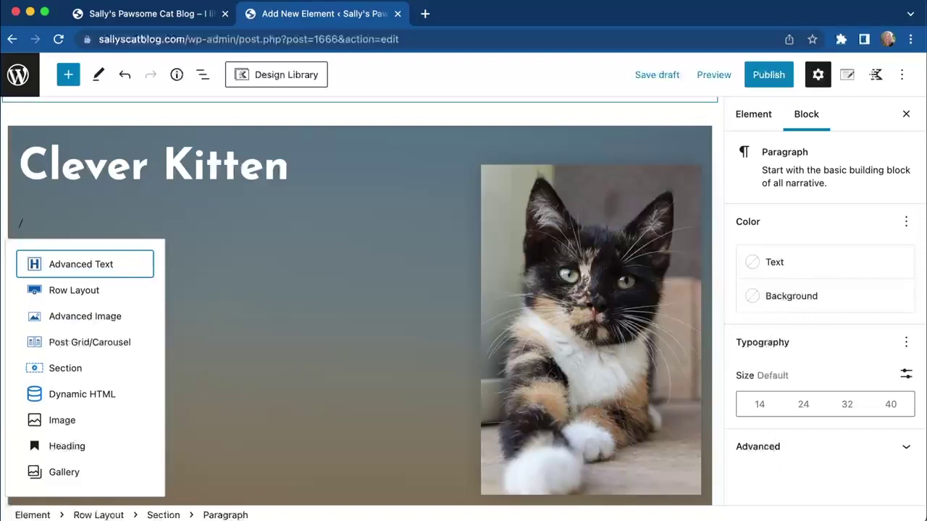
left_click(108, 395)
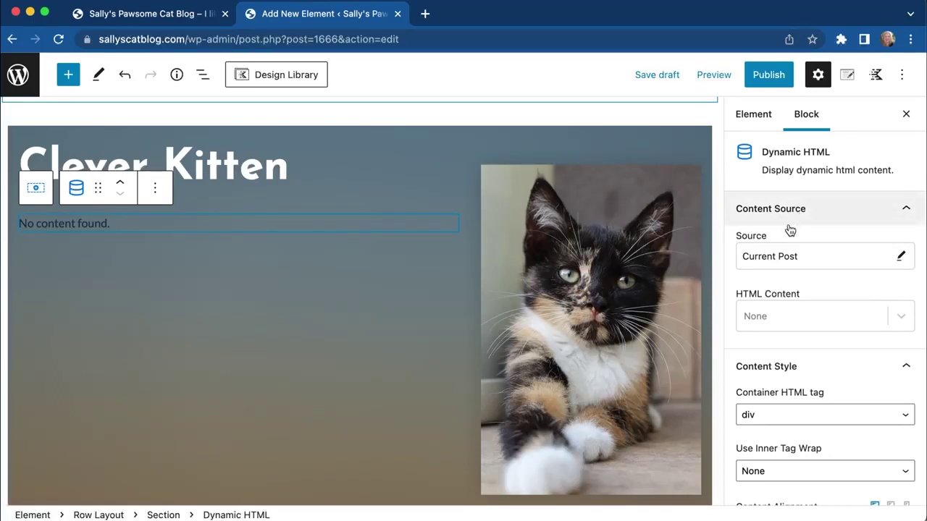
Set the Dynamic HTML block's content to the current post's Post Custom Field, using the Bio field
left_click(808, 315)
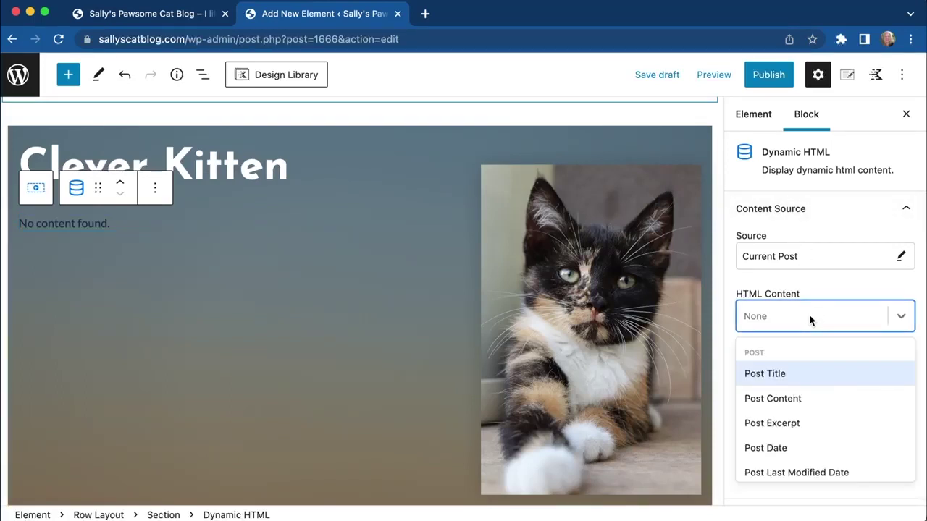
scroll(810, 391, "down", 2)
left_click(812, 376)
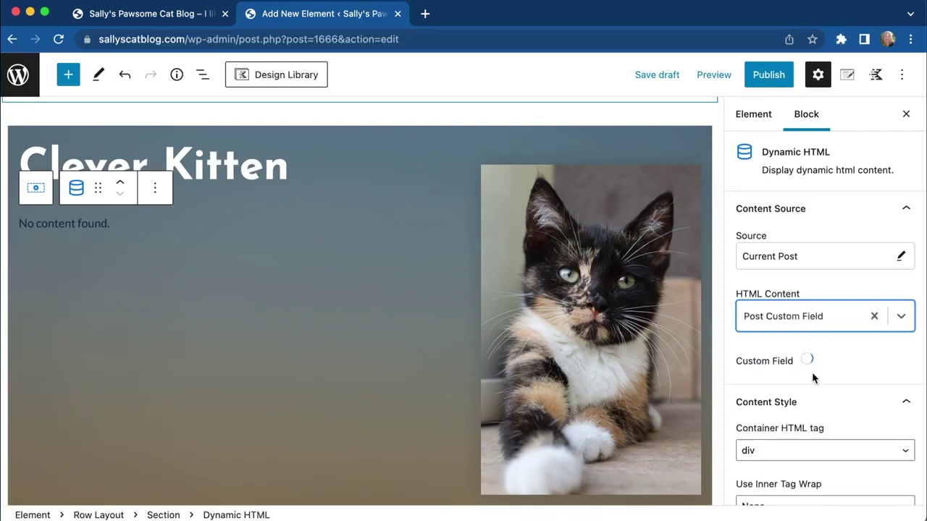
left_click(812, 376)
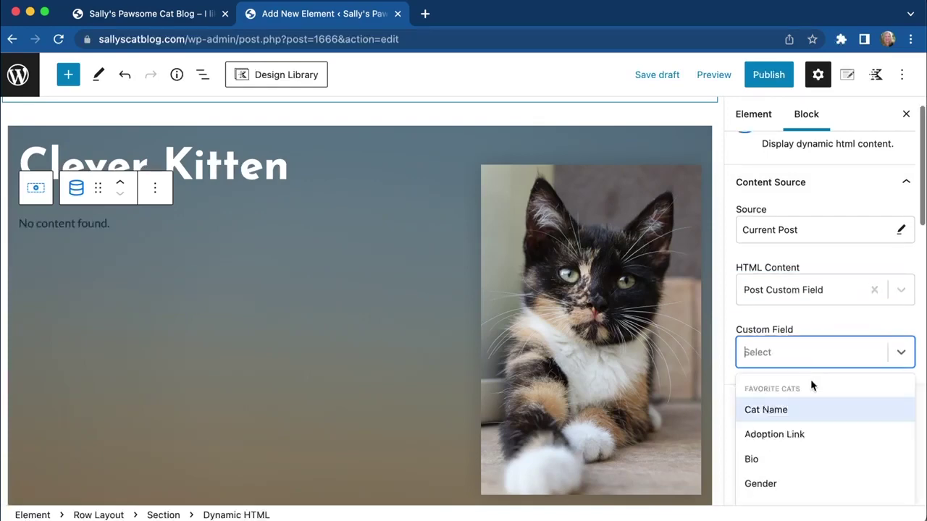
left_click(782, 464)
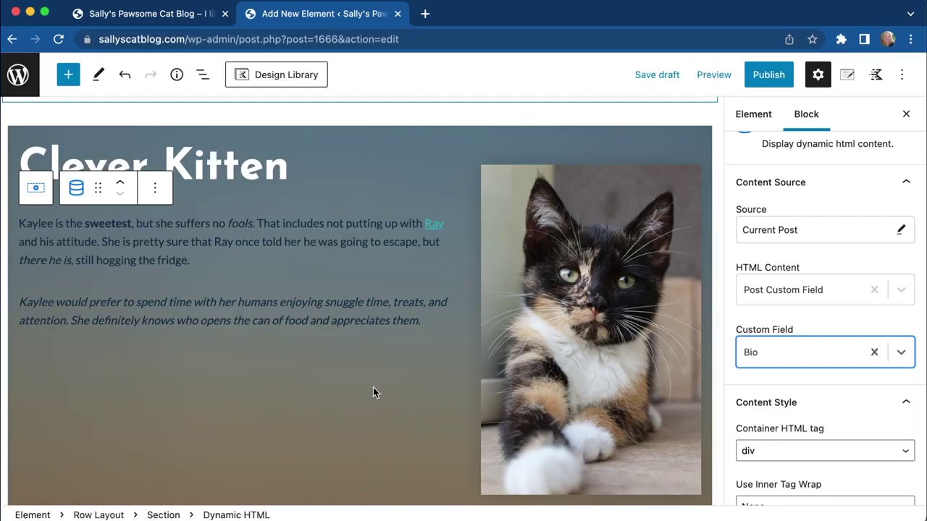
Set the Dynamic HTML block's text color to white (FFFFFF)
scroll(772, 389, "down", 5)
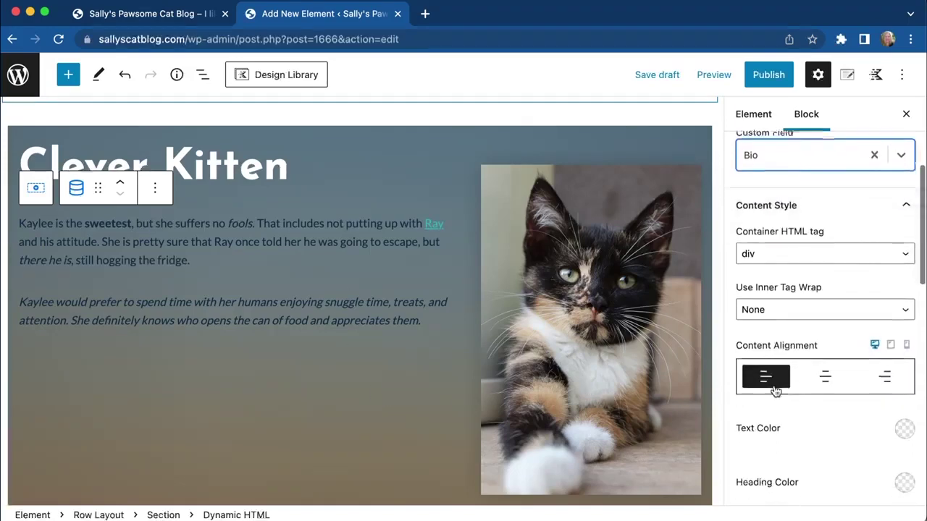
left_click(904, 371)
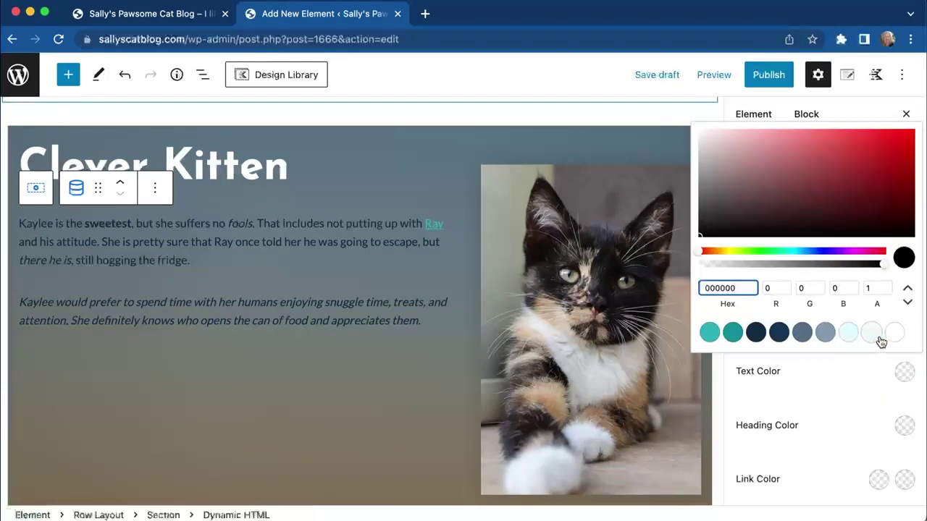
left_click(897, 340)
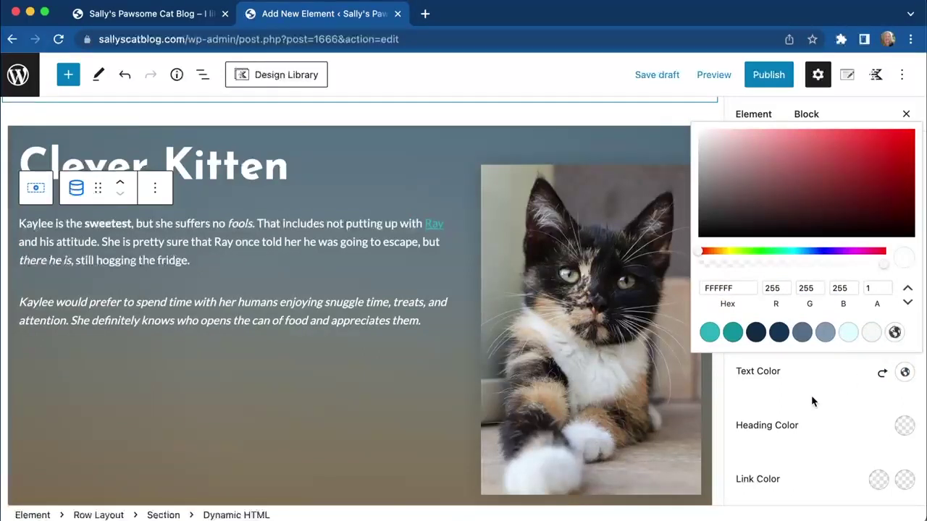
left_click(818, 431)
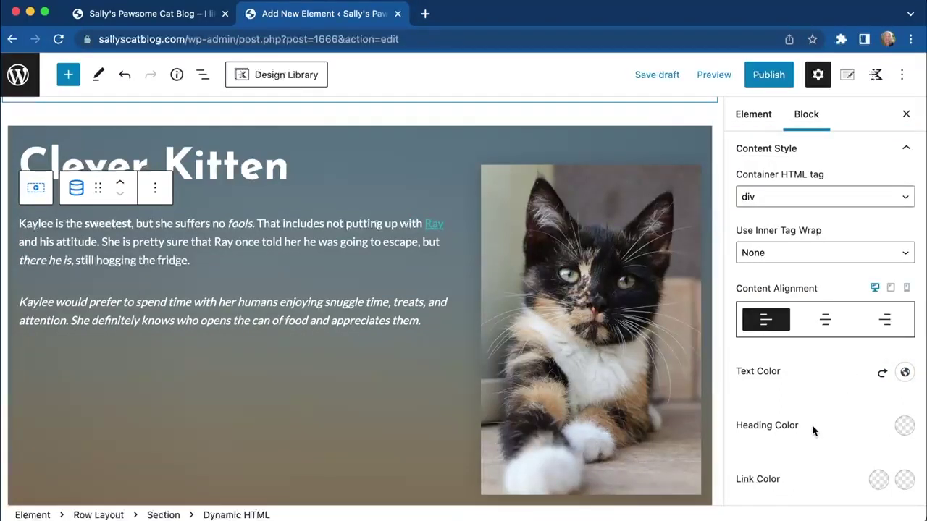
Try several palette colors for the bio's links and settle on light cyan (E0FCFF) as the link color
scroll(818, 432, "down", 2)
scroll(817, 432, "down", 1)
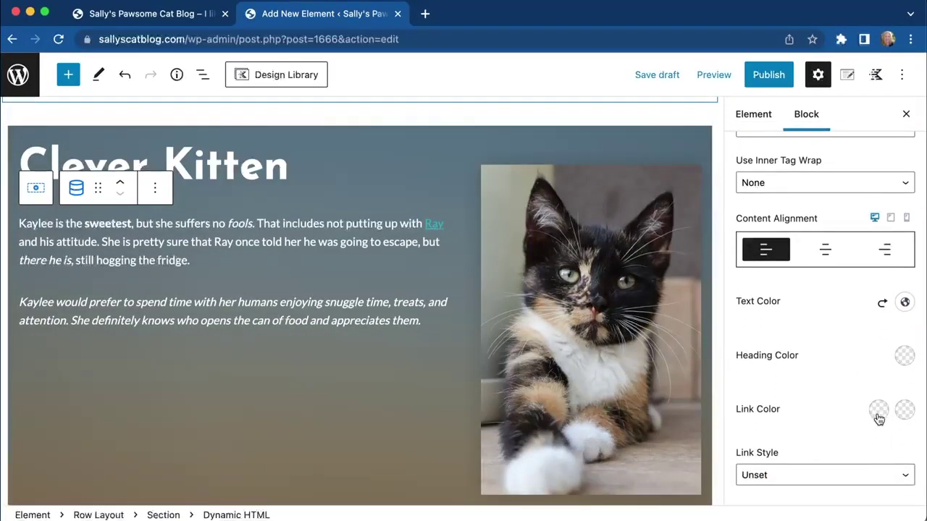
left_click(878, 411)
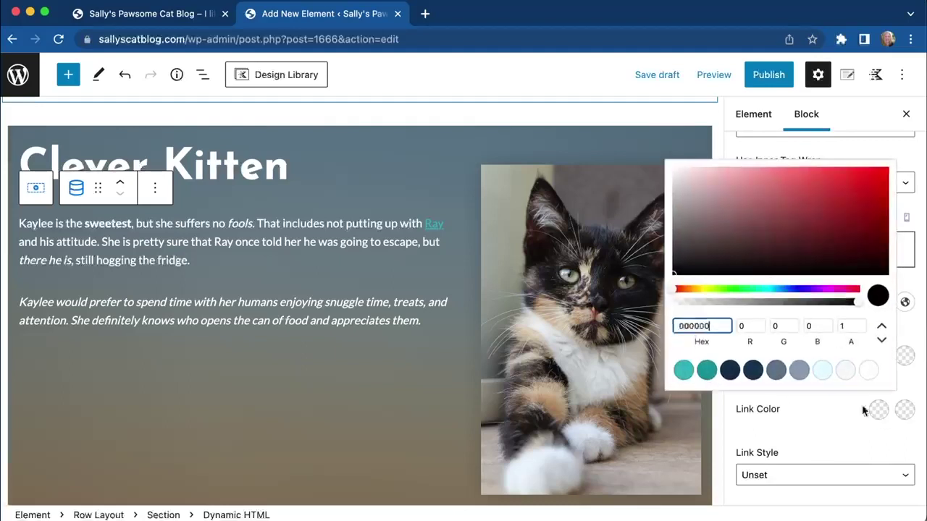
left_click(683, 370)
left_click(707, 371)
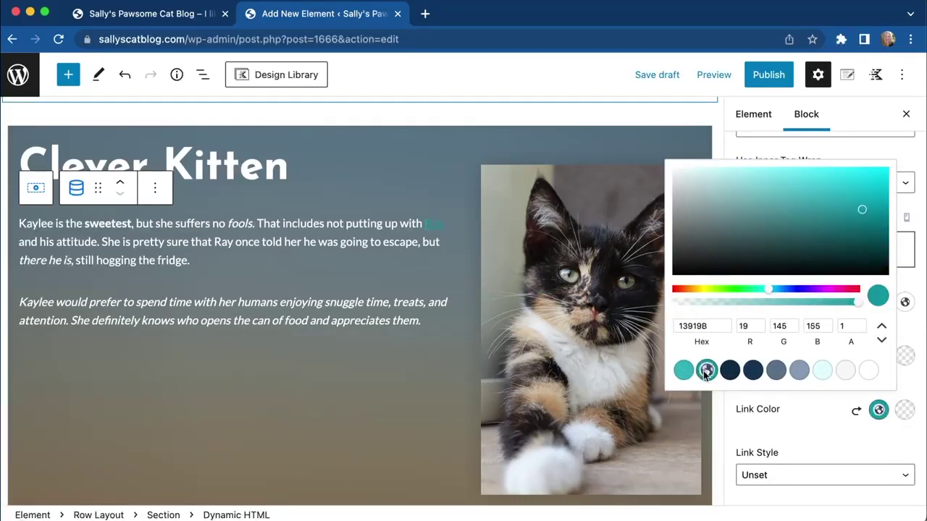
left_click(822, 371)
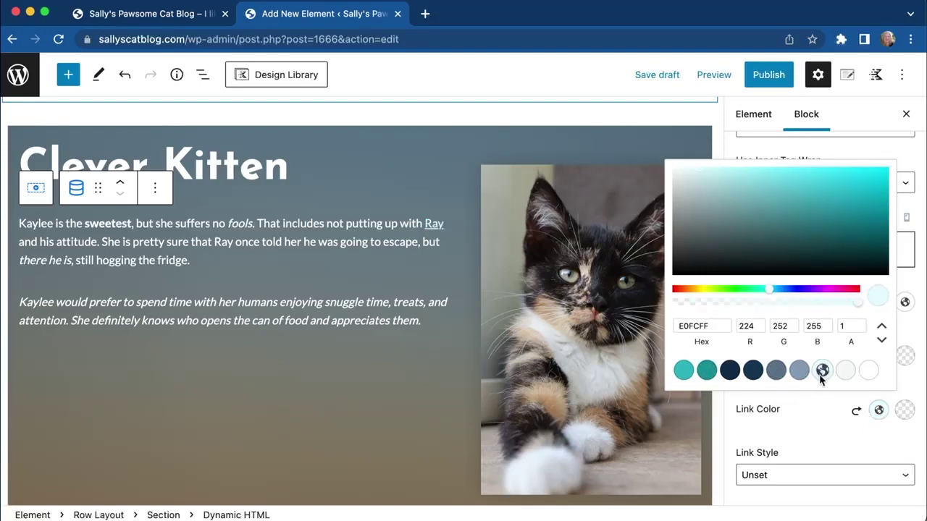
left_click(800, 371)
left_click(822, 371)
Set the second link color of the Dynamic HTML block, for hovered links, to white
left_click(904, 410)
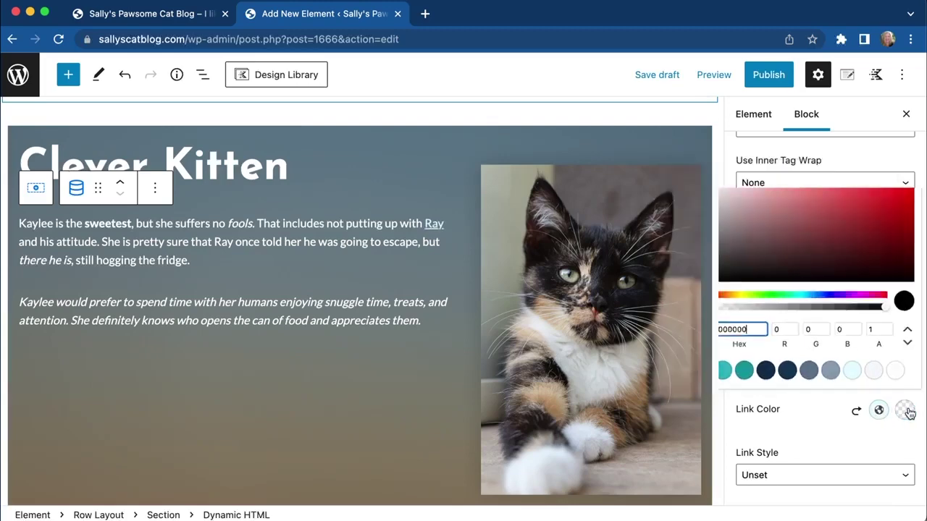
left_click(896, 371)
left_click(815, 417)
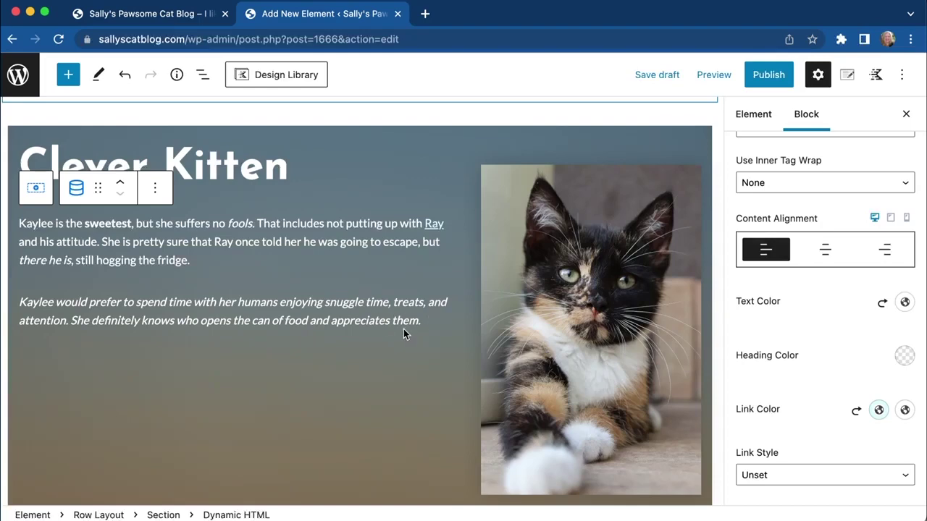
Insert a Section block after the Dynamic HTML block in the first column
left_click(203, 77)
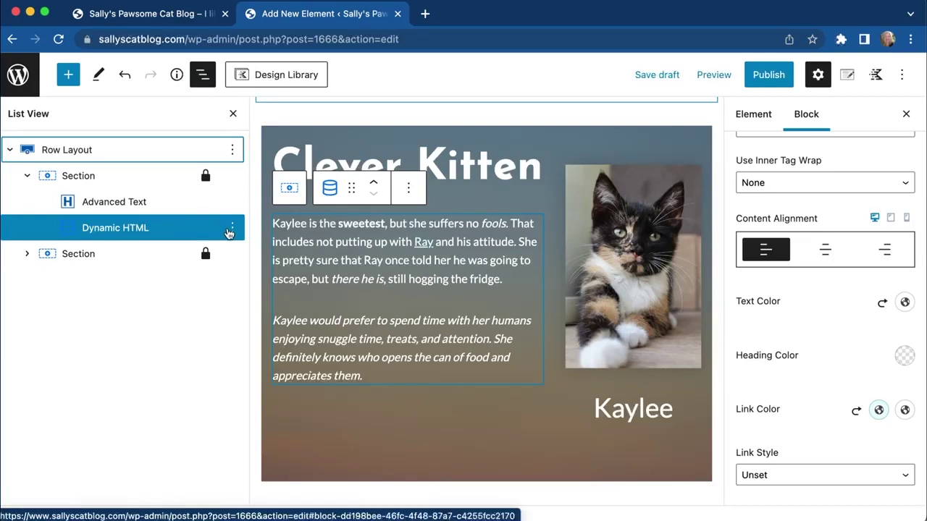
left_click(233, 230)
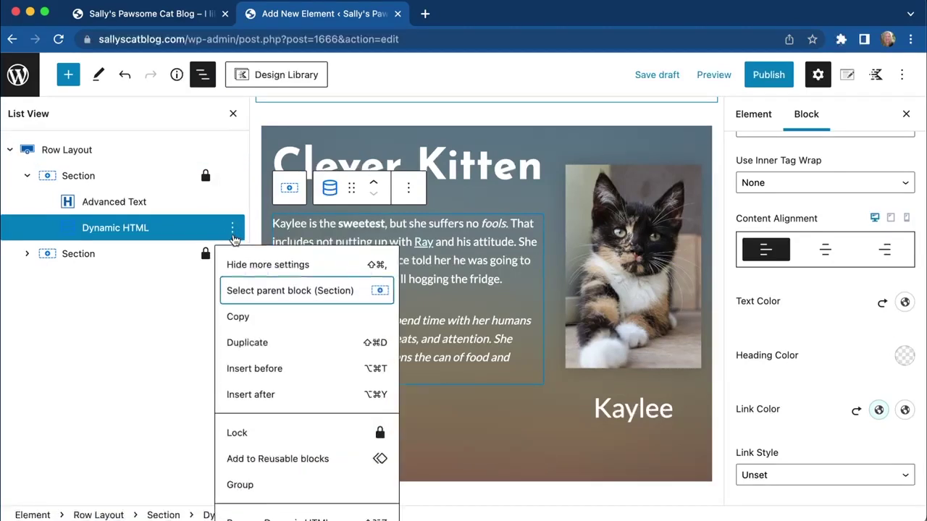
left_click(250, 394)
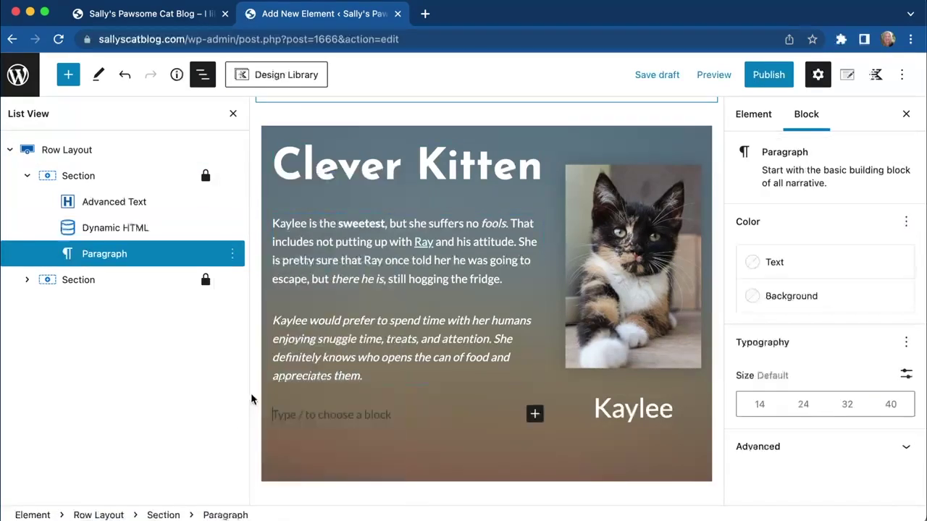
left_click(534, 414)
left_click(335, 241)
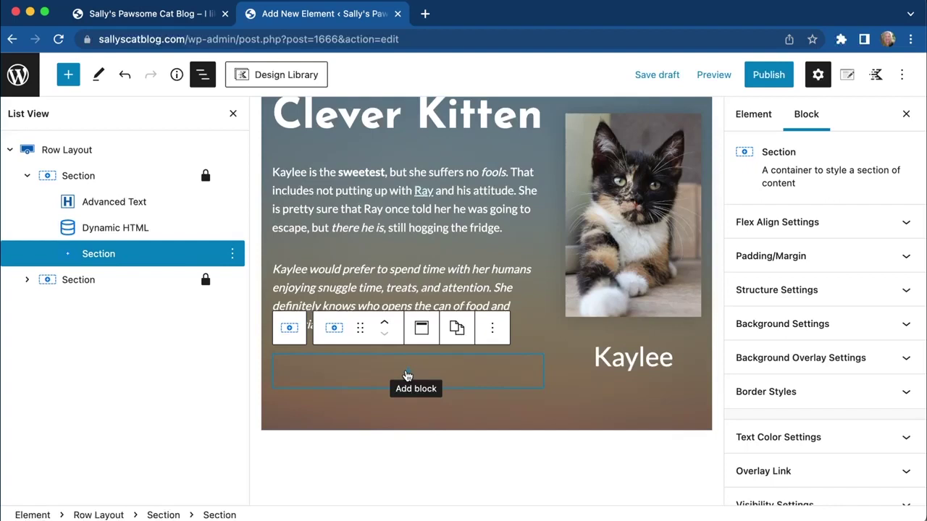
Add an Advanced Text block inside the new section and set its heading level to H5
left_click(407, 374)
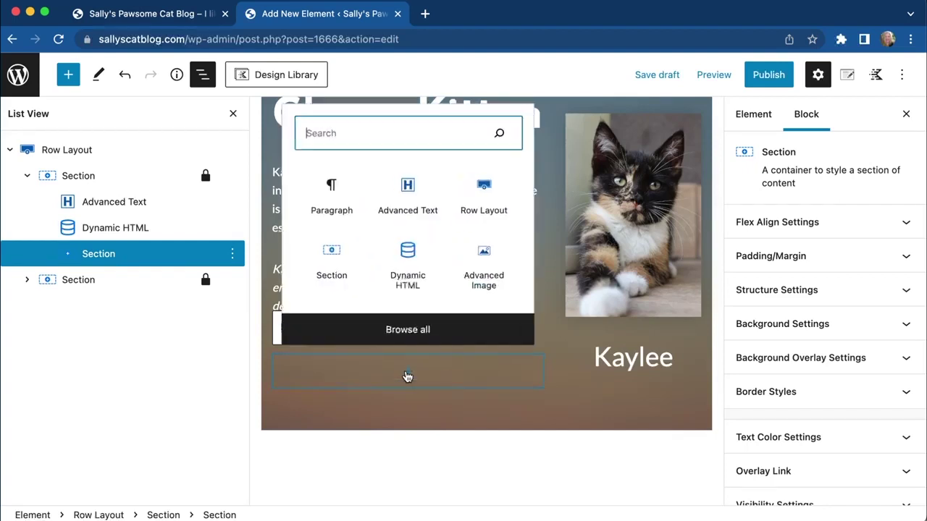
left_click(406, 192)
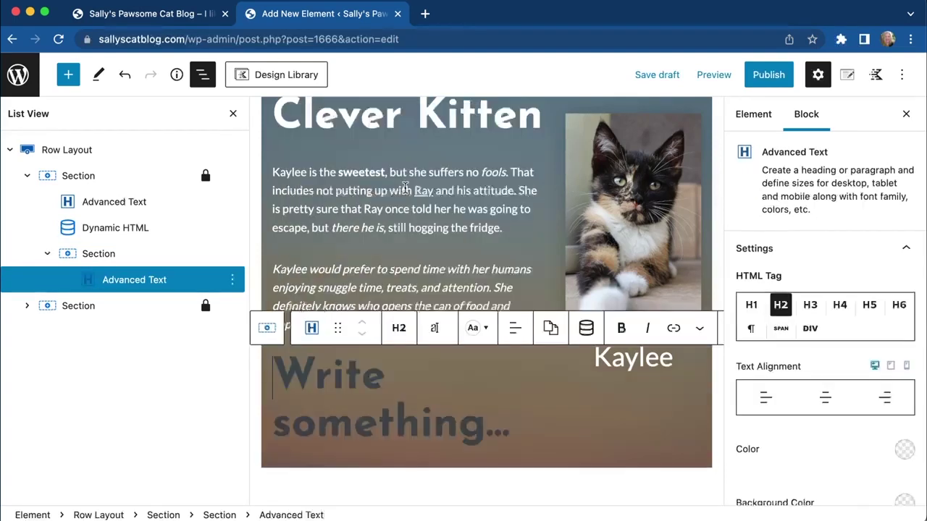
left_click(400, 330)
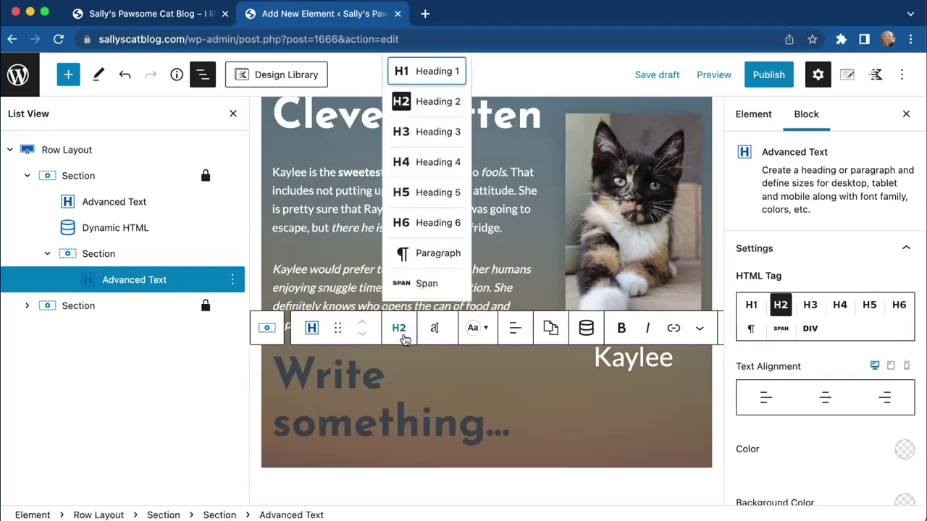
left_click(427, 194)
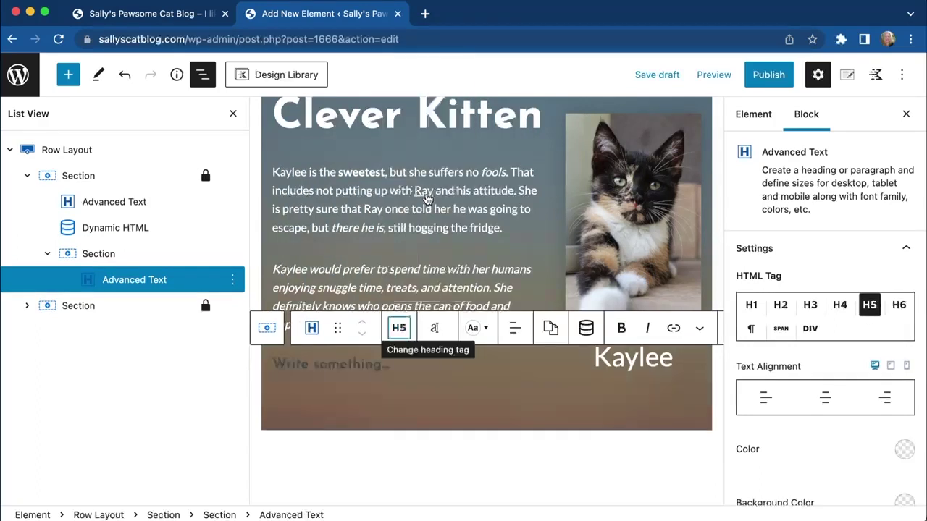
Set the H5 text's color to white (FFFFFF) and enter "Adoption link:" as its text
left_click(474, 330)
left_click(670, 276)
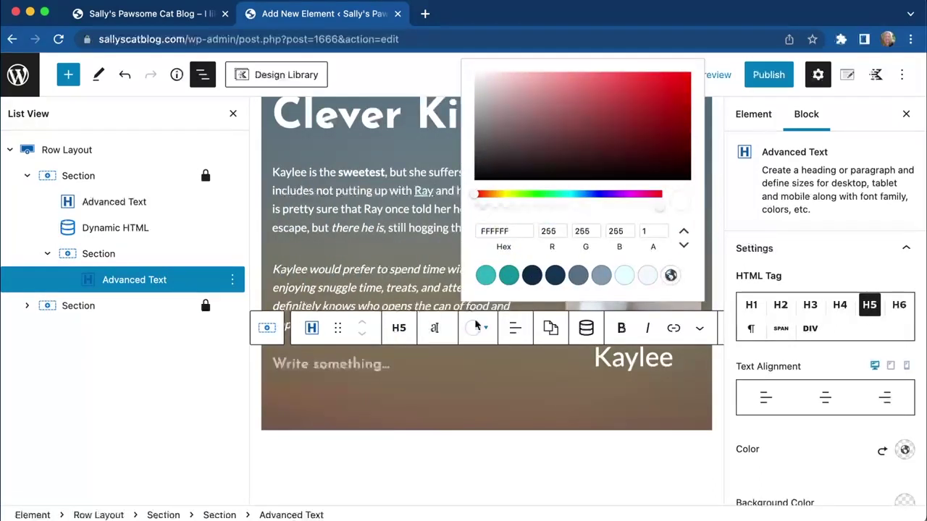
left_click(348, 362)
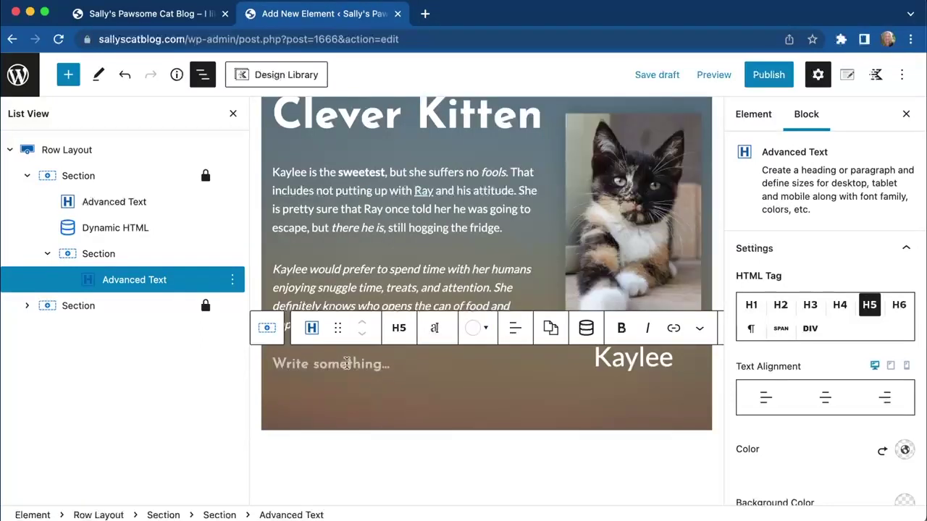
type("Adop")
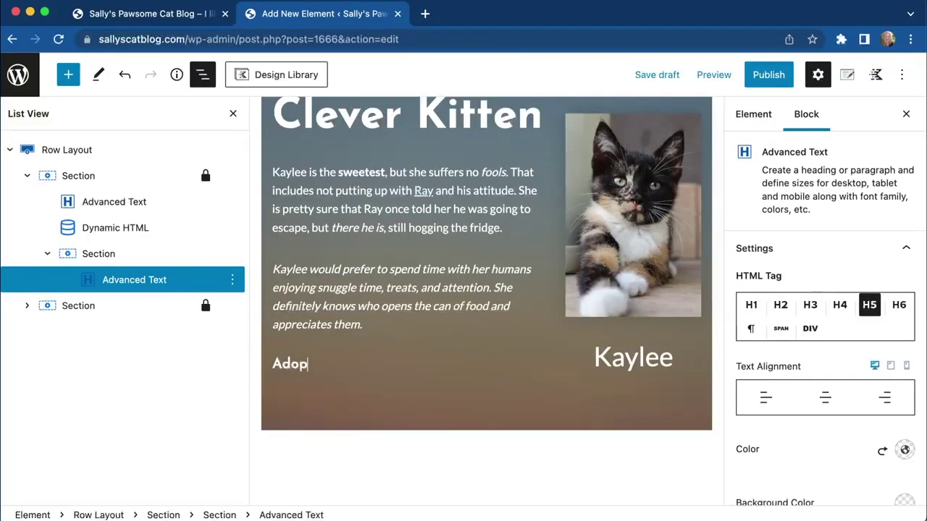
type("tion I")
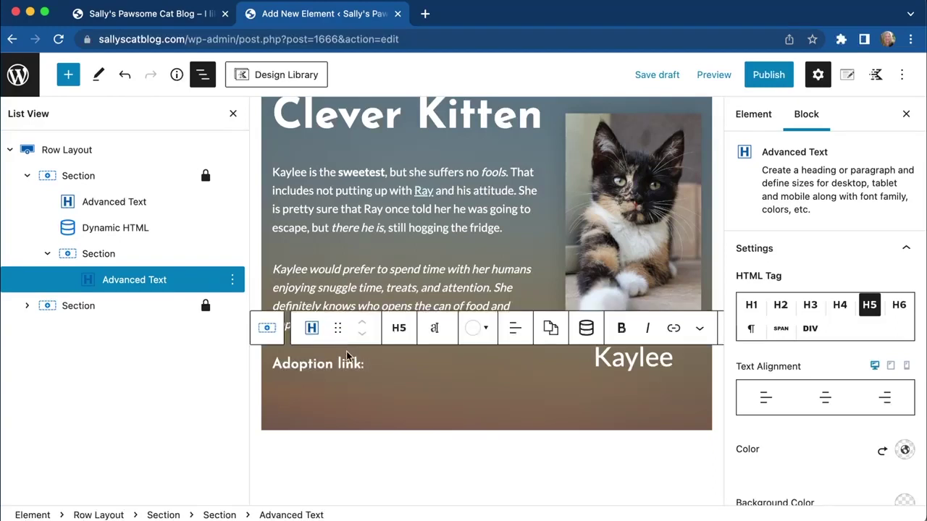
Insert dynamic content after "Adoption link:" from the current post's custom field Adoption Link
left_click(586, 328)
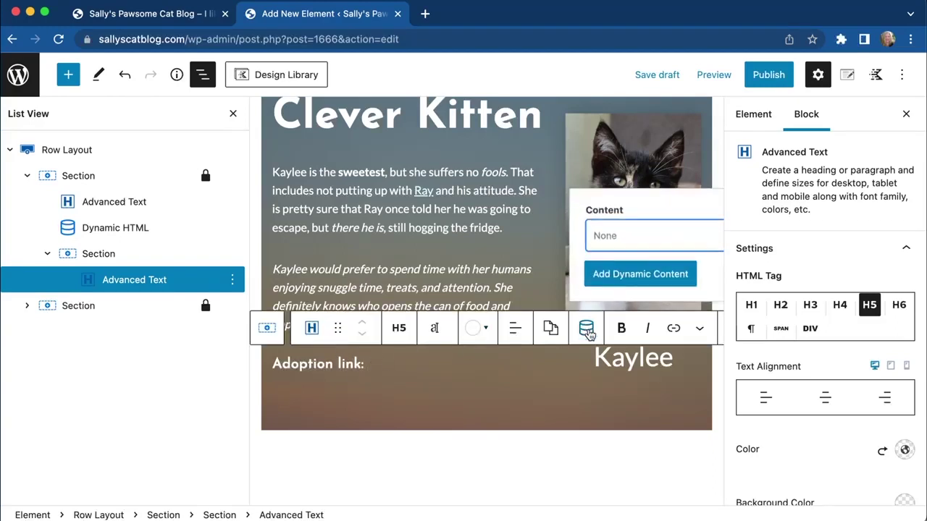
left_click(905, 113)
left_click(608, 293)
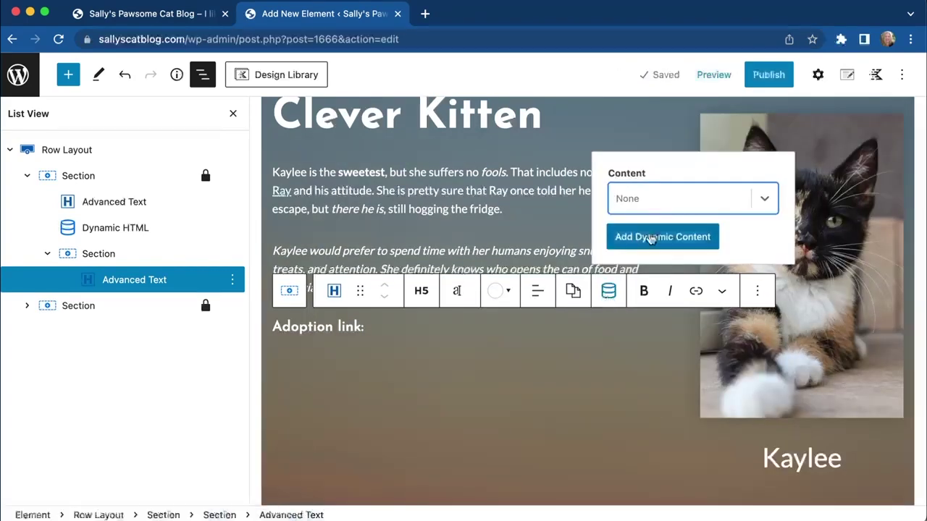
left_click(672, 206)
scroll(670, 217, "down", 5)
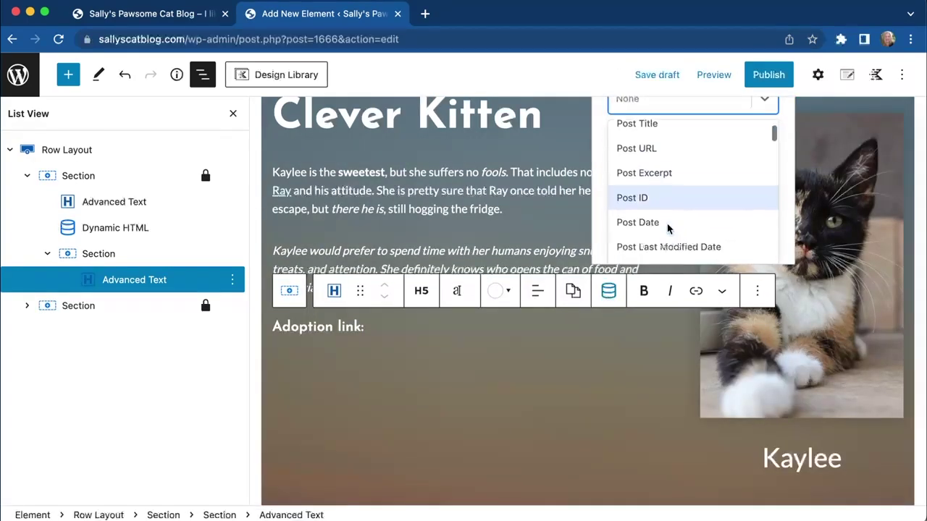
left_click(667, 232)
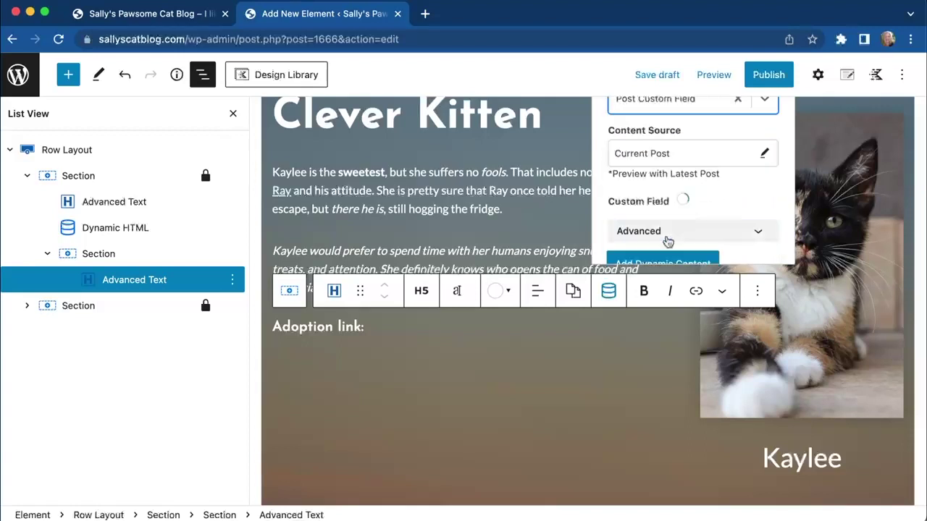
left_click(666, 222)
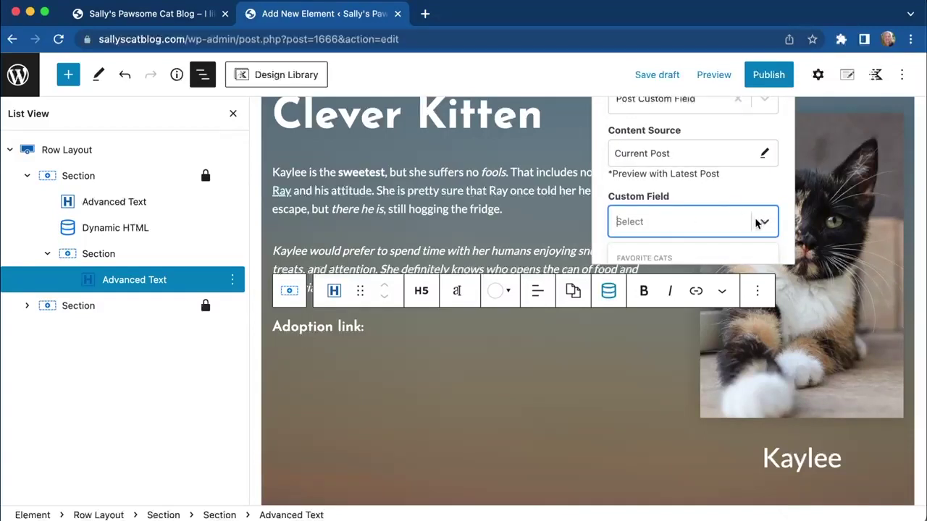
scroll(753, 221, "down", 5)
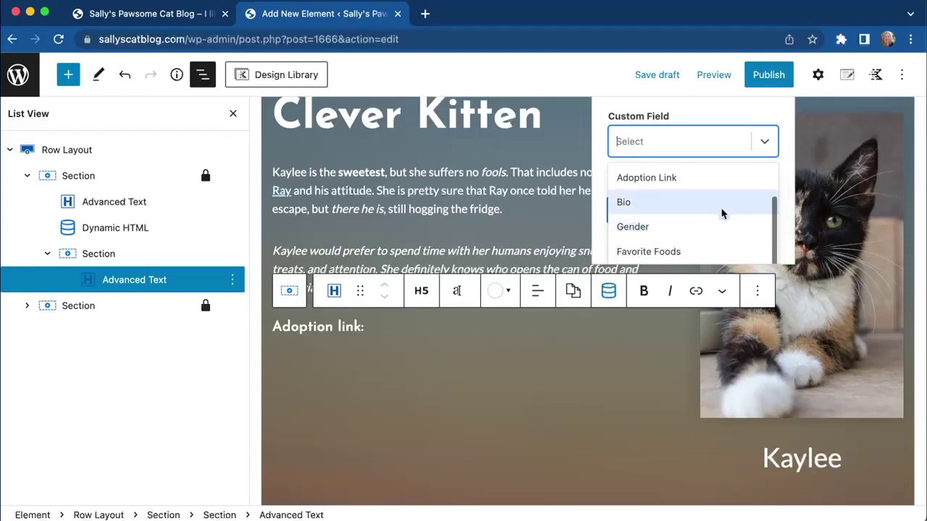
left_click(702, 178)
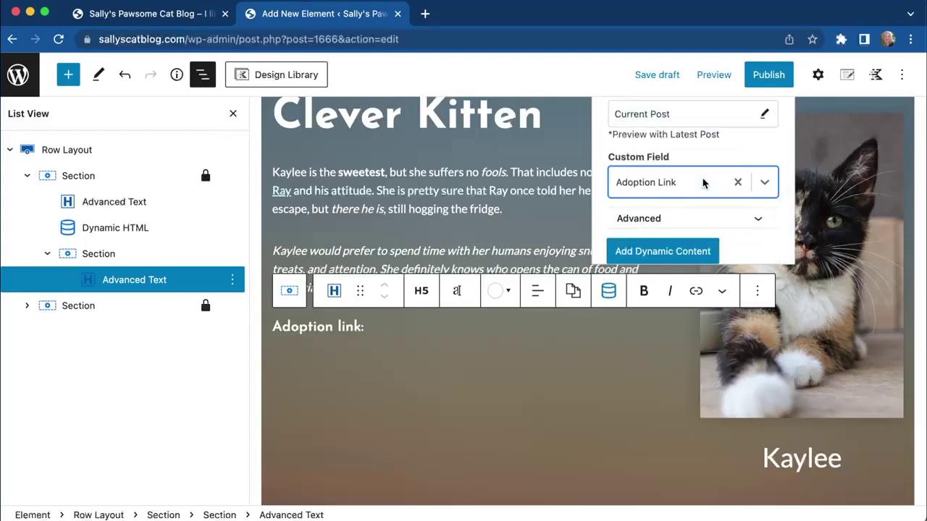
left_click(662, 251)
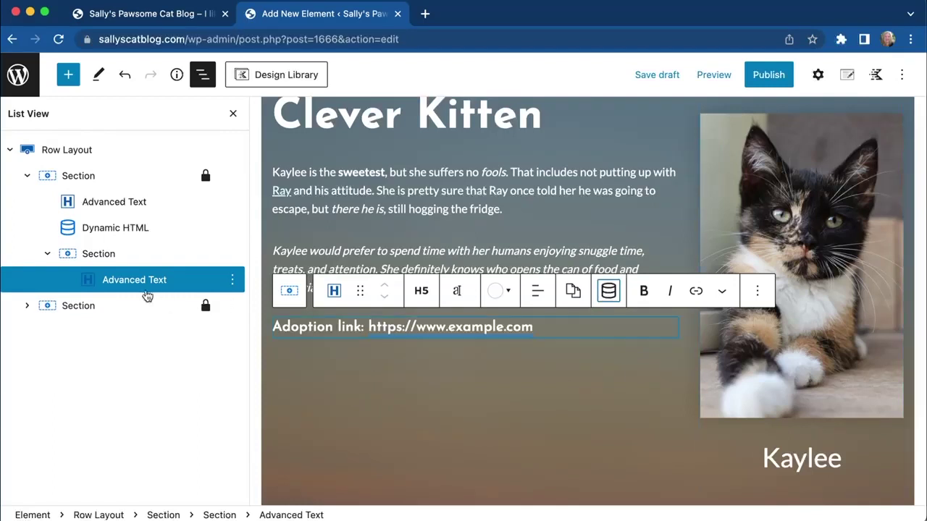
Enable conditional display for the inner section that holds the adoption link text
left_click(148, 261)
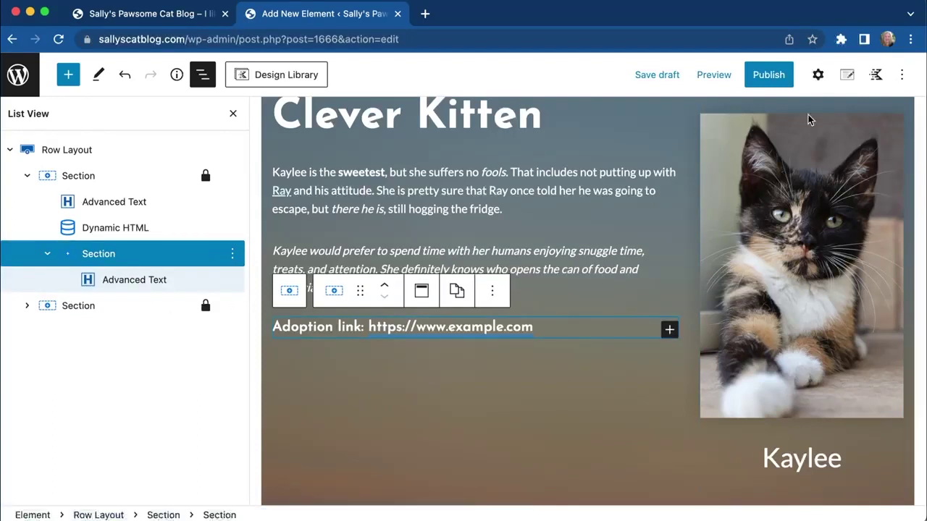
left_click(817, 74)
scroll(820, 270, "down", 3)
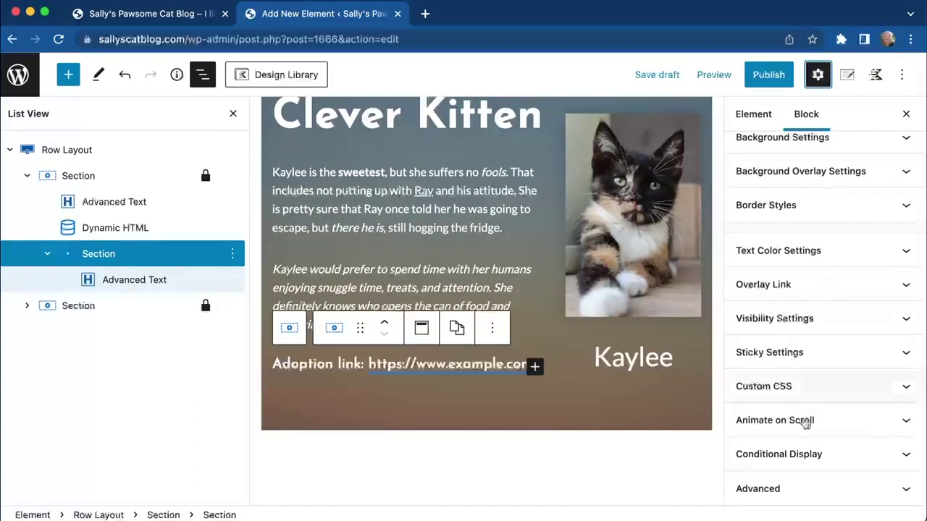
left_click(805, 454)
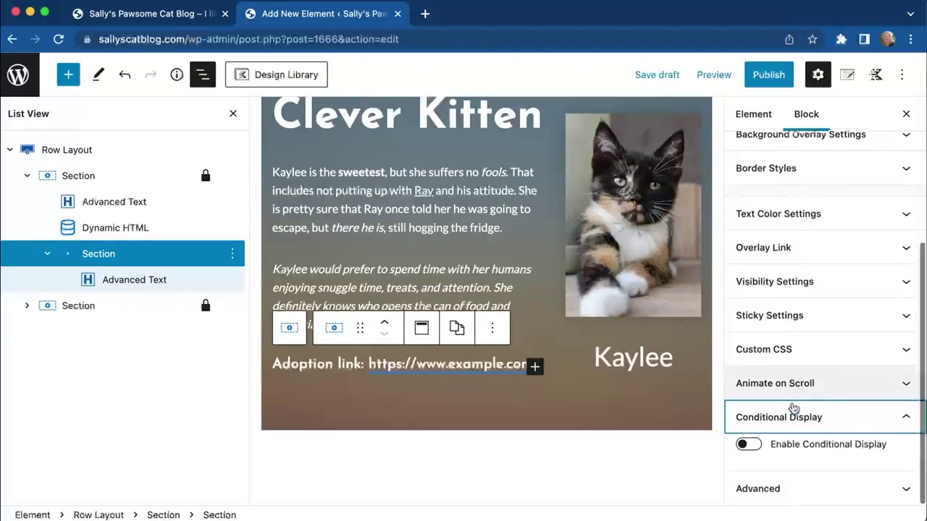
left_click(750, 444)
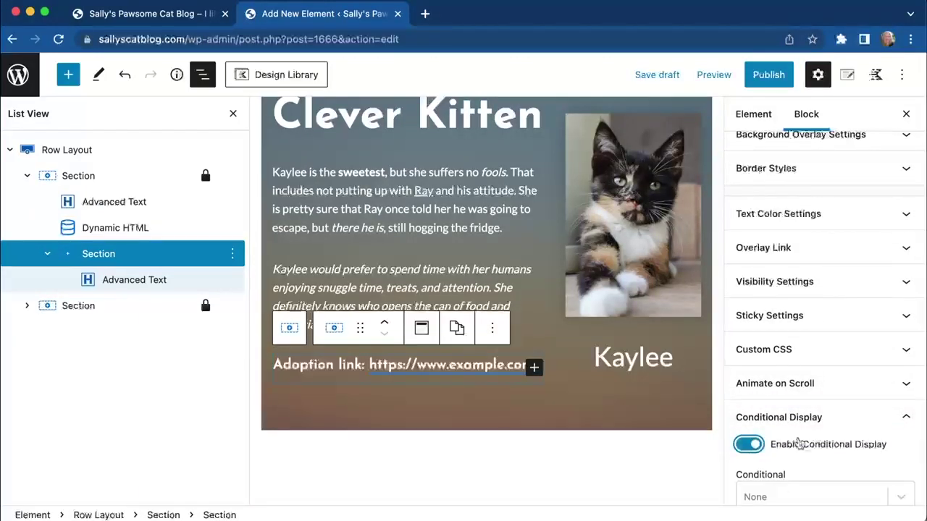
scroll(805, 440, "down", 3)
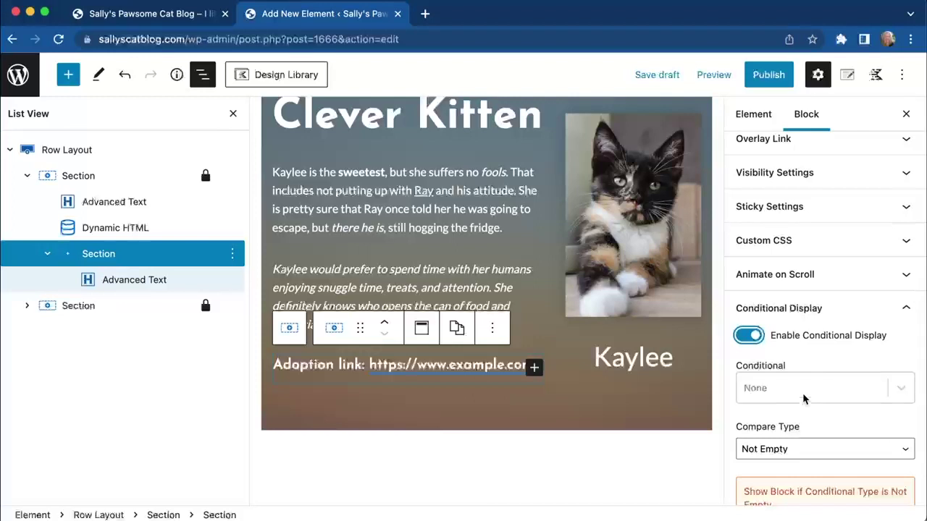
Set the section's display condition to the Post Custom Field Adoption Link with compare type Not Empty
left_click(802, 394)
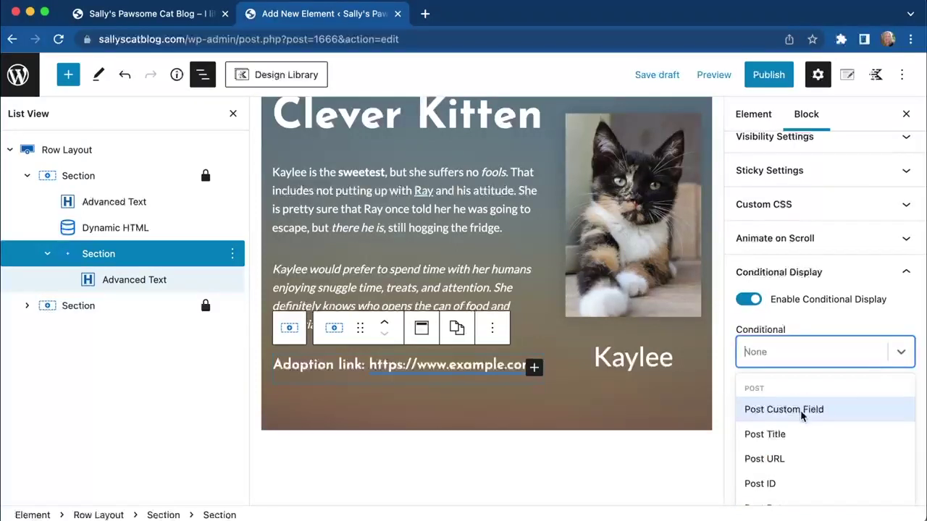
left_click(796, 410)
left_click(787, 469)
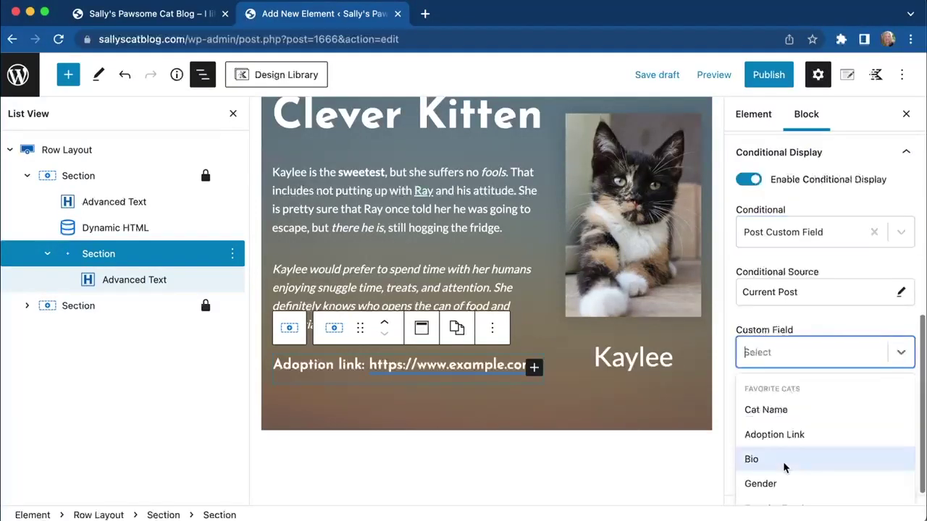
left_click(790, 440)
scroll(792, 443, "down", 1)
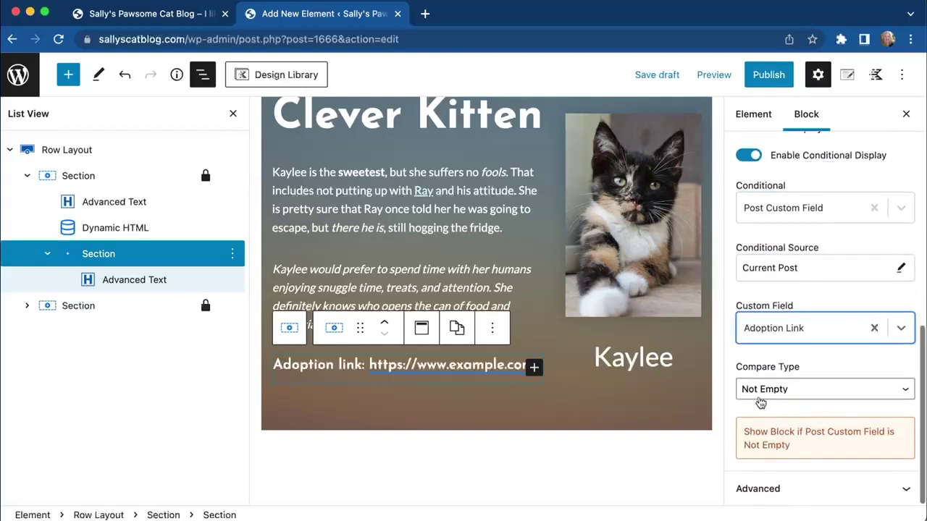
left_click(789, 400)
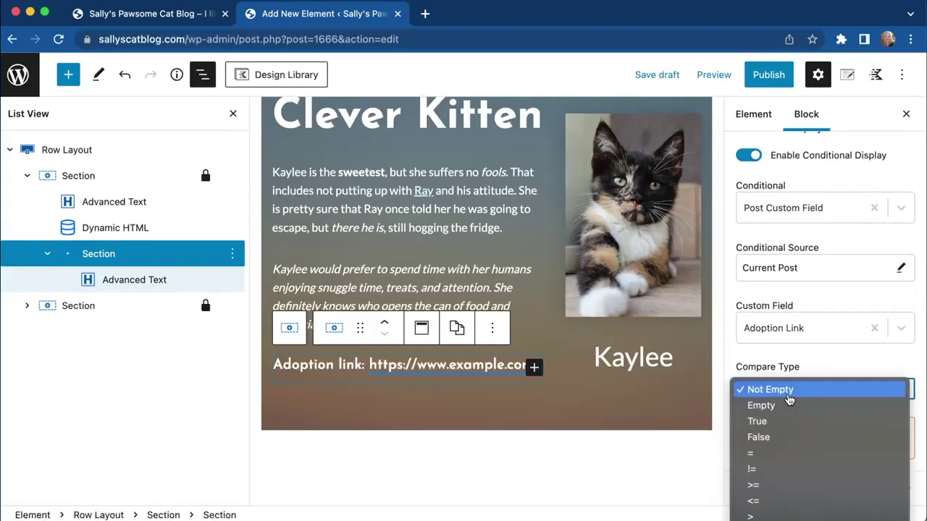
left_click(788, 397)
left_click(791, 394)
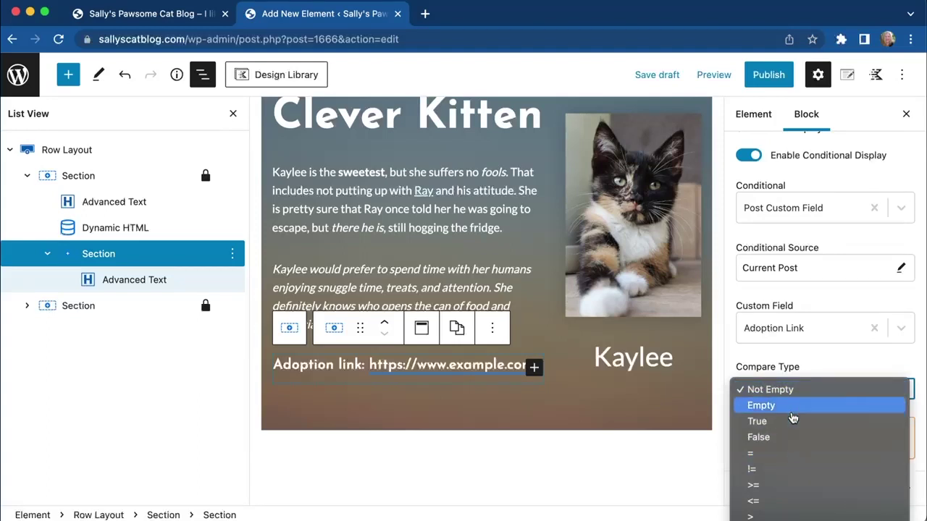
left_click(794, 381)
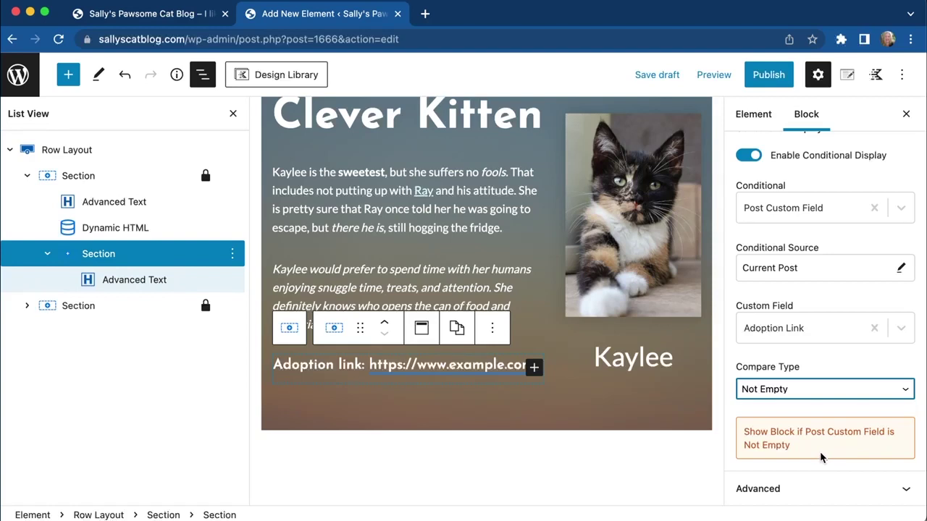
Insert a Paragraph block after the adoption link section and enter "Favorite Foods:" in it
left_click(549, 375)
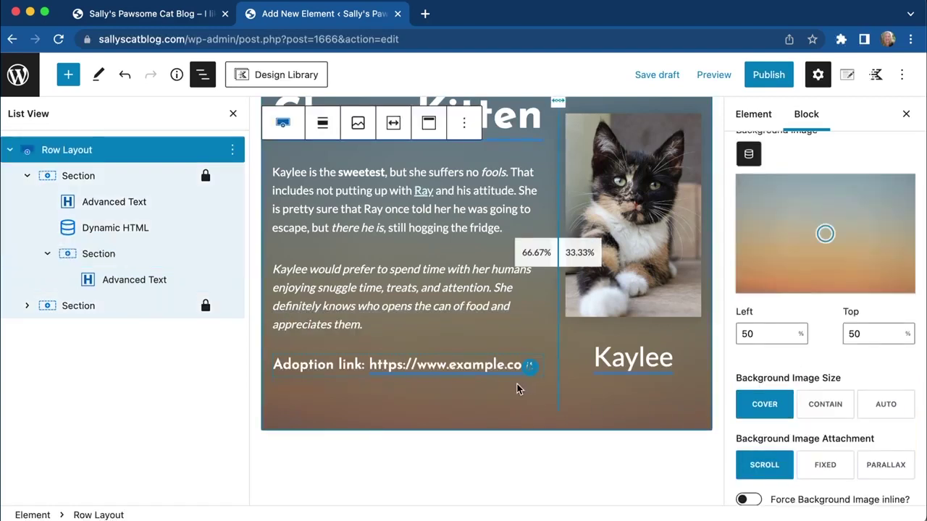
left_click(121, 258)
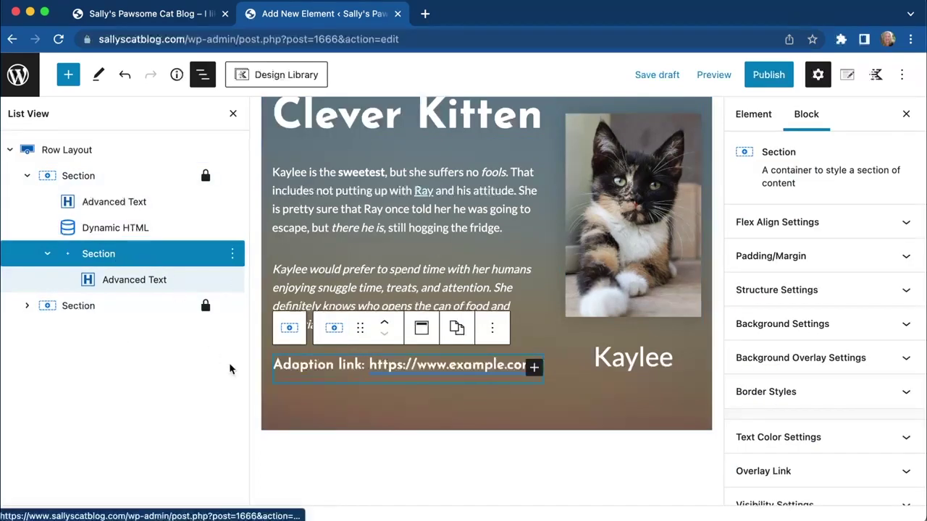
left_click(232, 253)
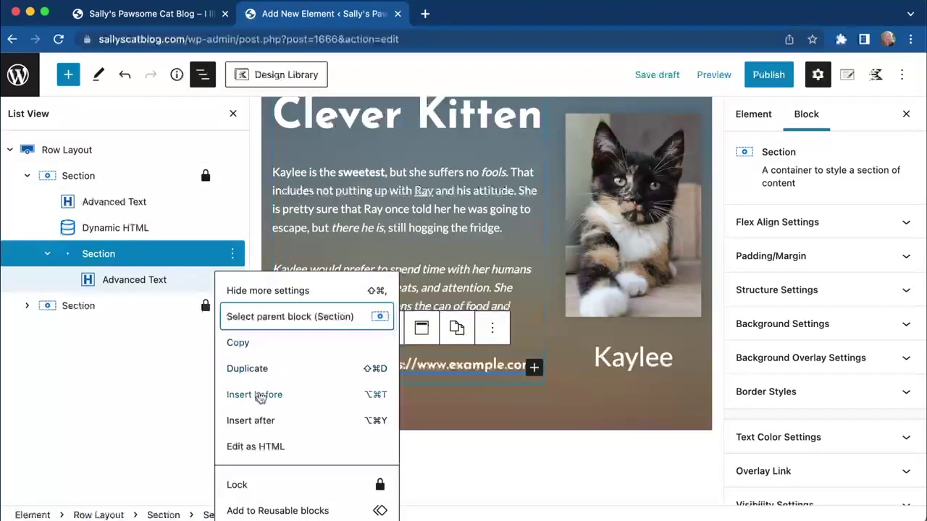
left_click(260, 421)
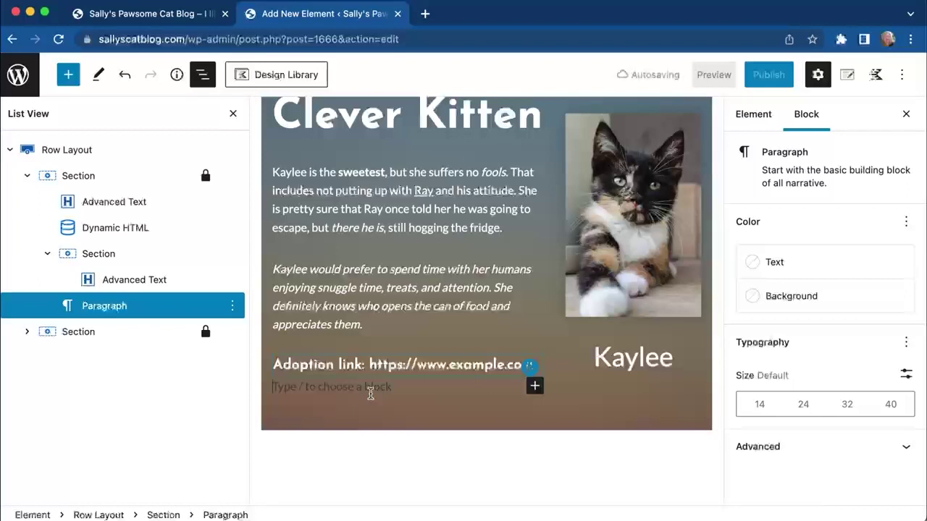
type("/")
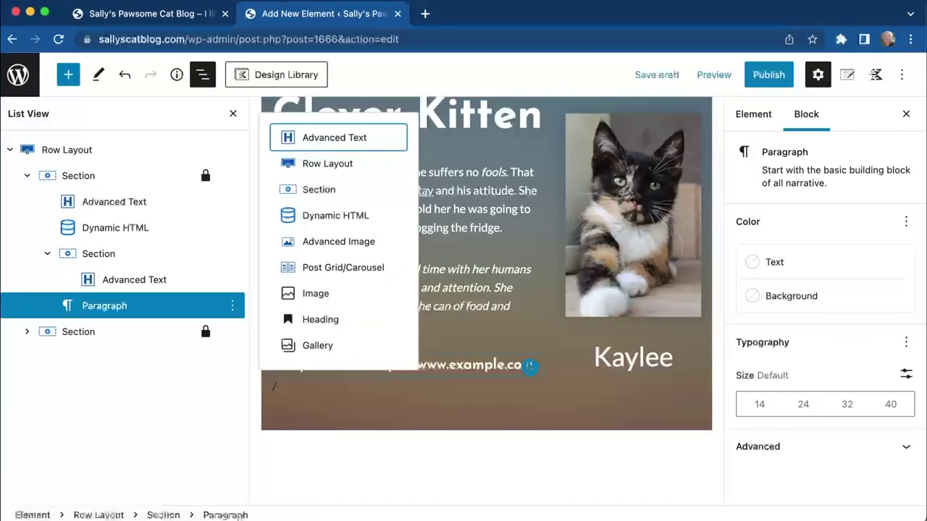
key("BackSpace")
type("Favorite")
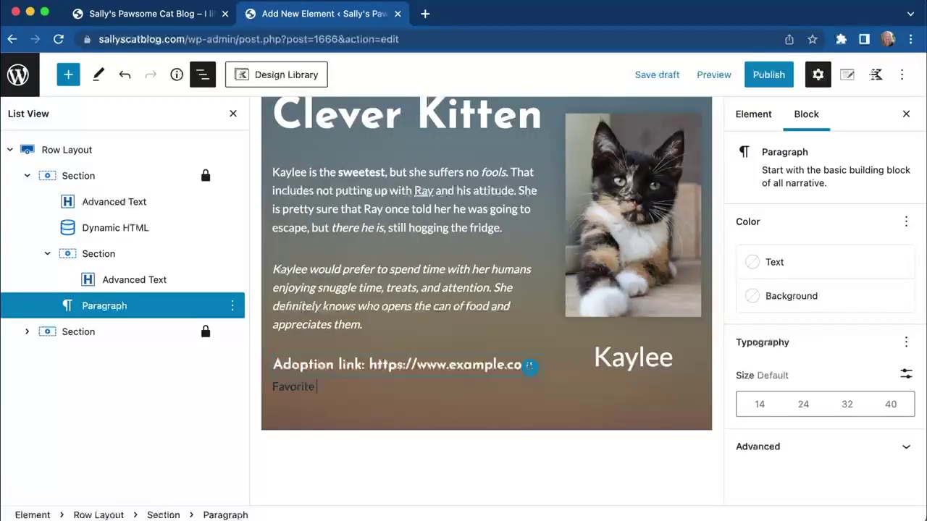
type(" Foods:")
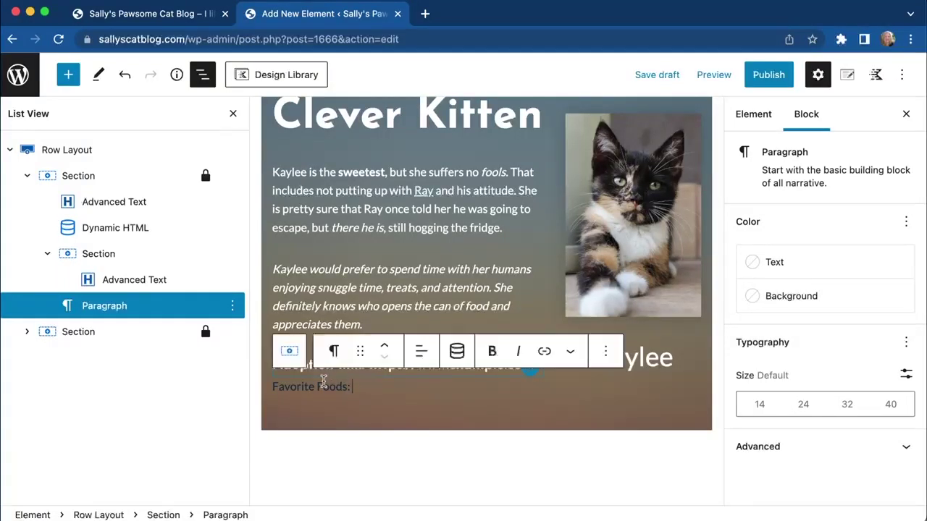
Insert dynamic content after "Favorite Foods:" from the current post's custom field Favorite Foods
left_click(456, 352)
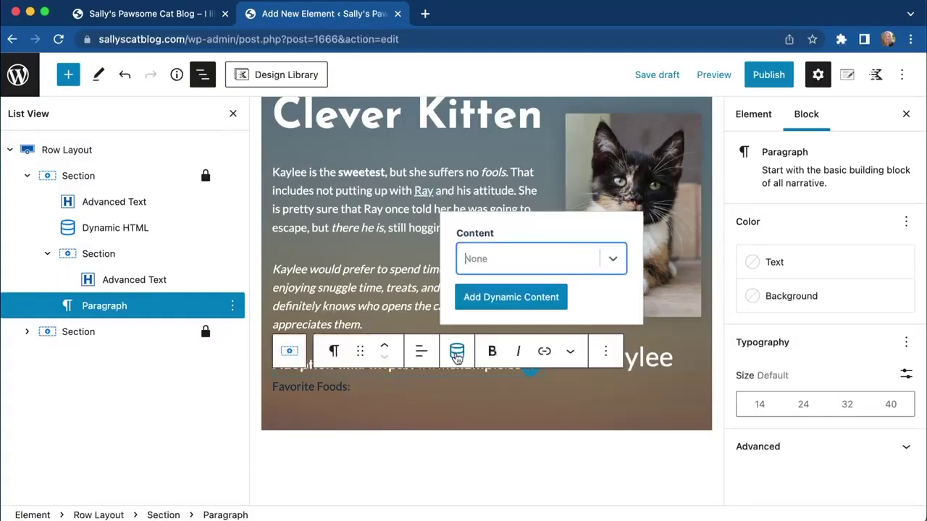
left_click(549, 262)
scroll(540, 276, "down", 3)
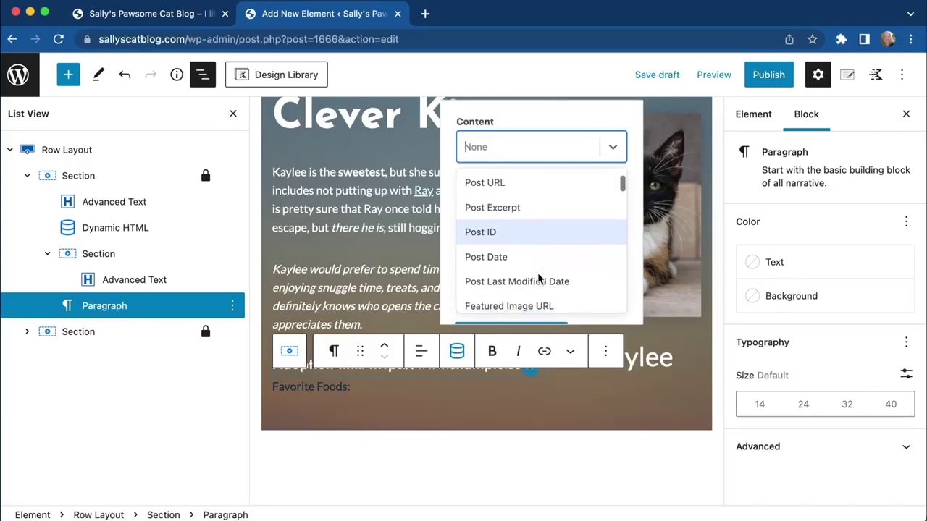
scroll(537, 278, "down", 2)
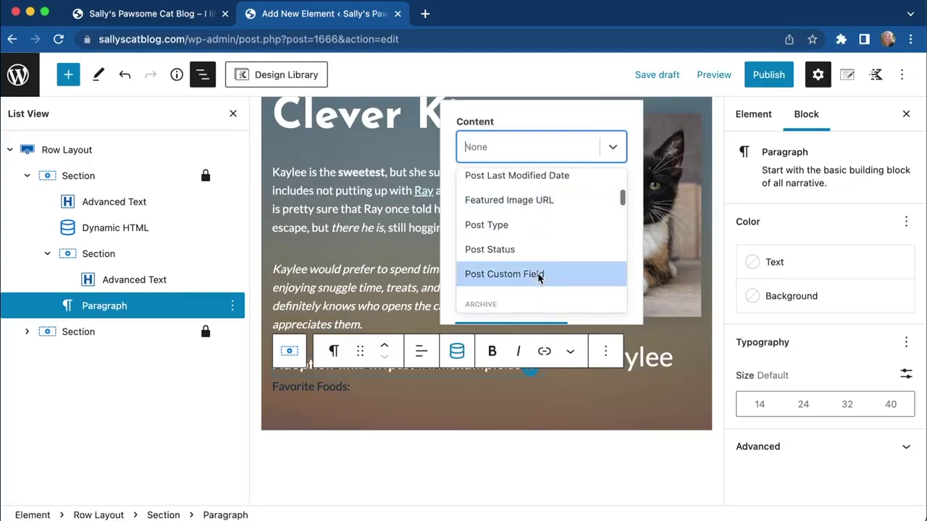
left_click(538, 276)
left_click(550, 279)
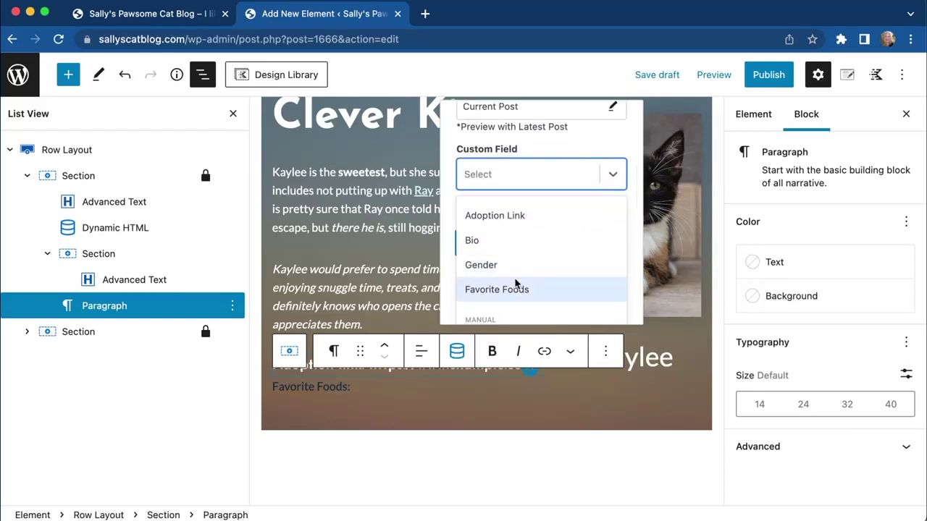
left_click(516, 290)
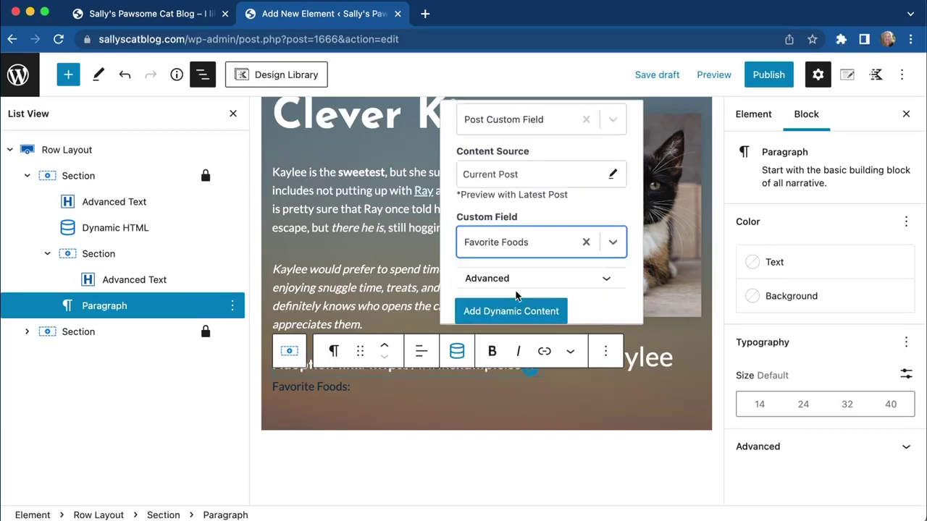
left_click(511, 312)
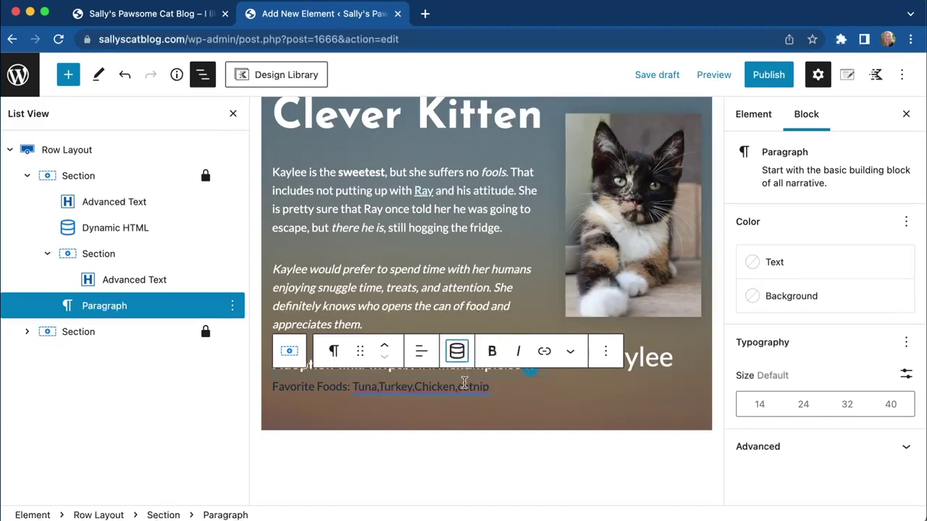
Delete the inline dynamic foods content from the paragraph, keeping only the "Favorite Foods:" label
left_click(386, 391)
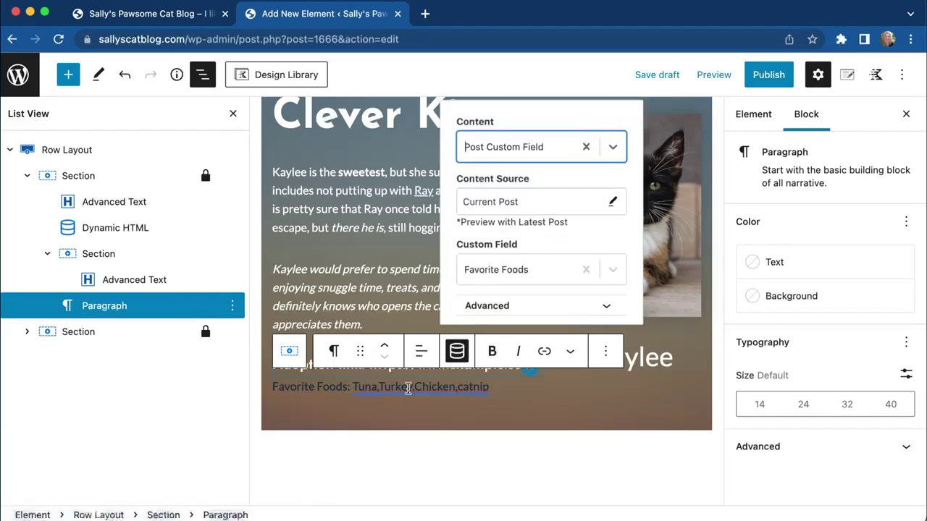
left_click(352, 386)
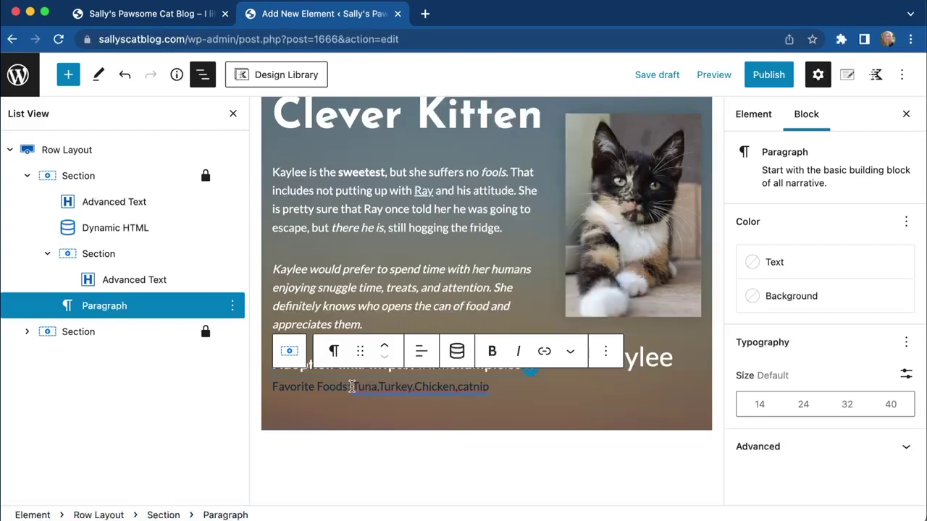
left_click_drag(499, 389, 355, 387)
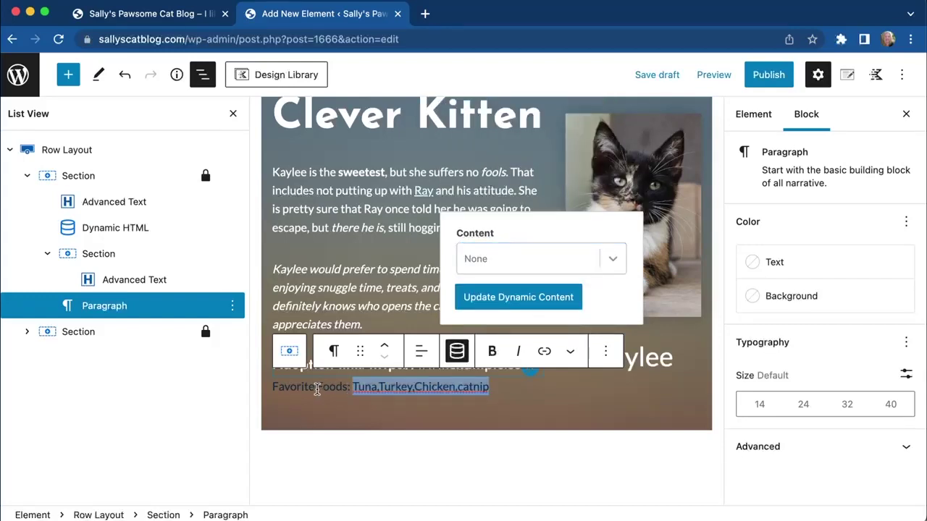
left_click(352, 388)
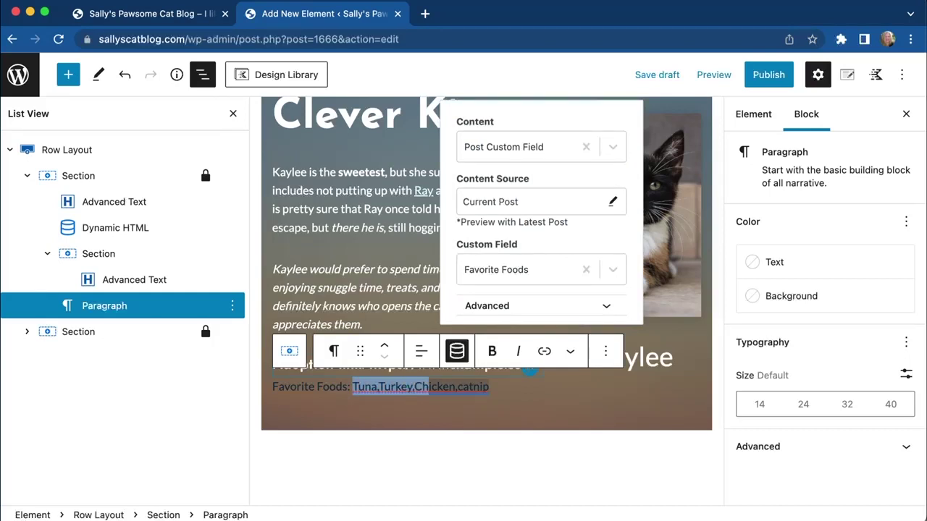
key("BackSpace")
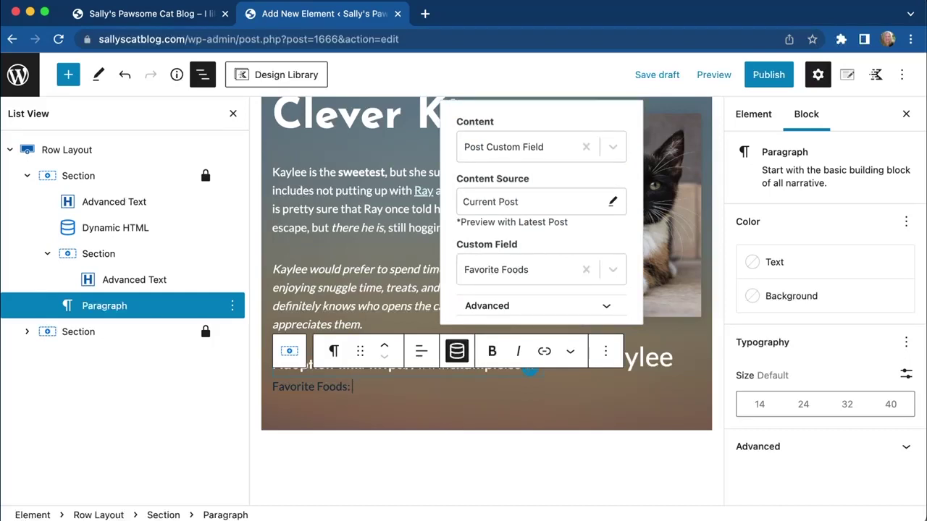
Insert a Dynamic List block directly below the "Favorite Foods:" paragraph
key("Return")
type("/")
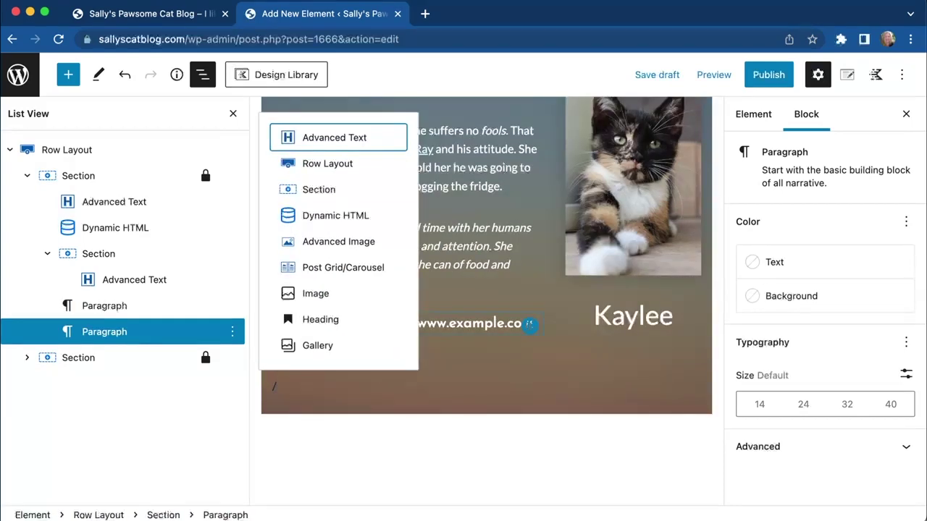
type("dy")
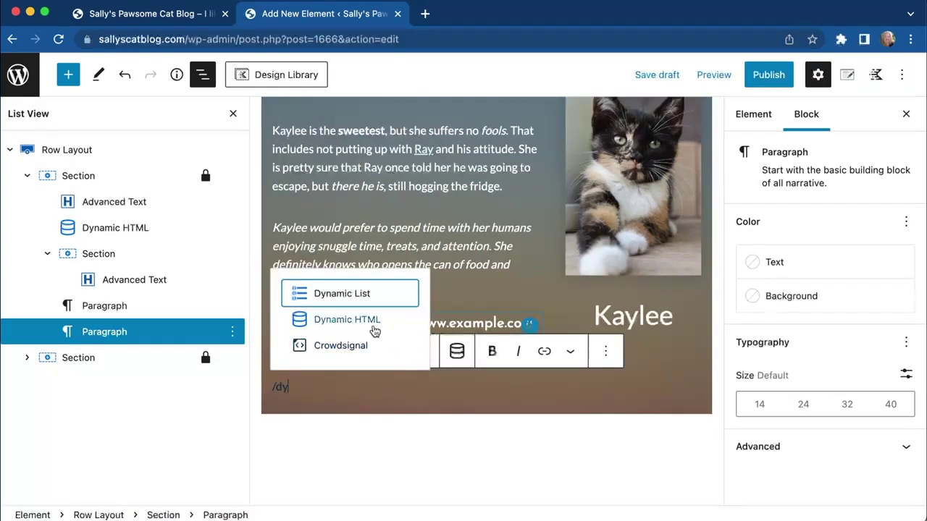
left_click(345, 303)
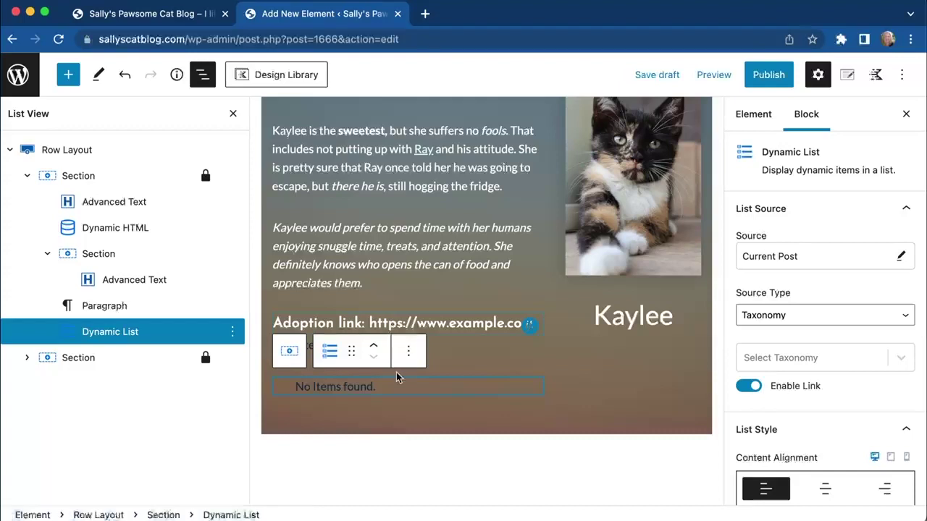
Set the dynamic list's source type to Custom Post Meta with the custom field Favorite Foods
left_click(804, 315)
left_click(784, 287)
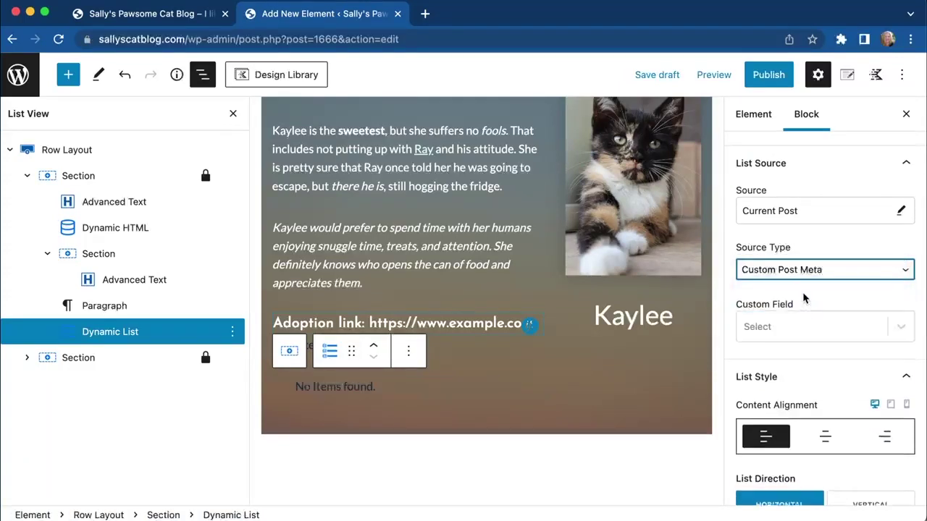
left_click(797, 334)
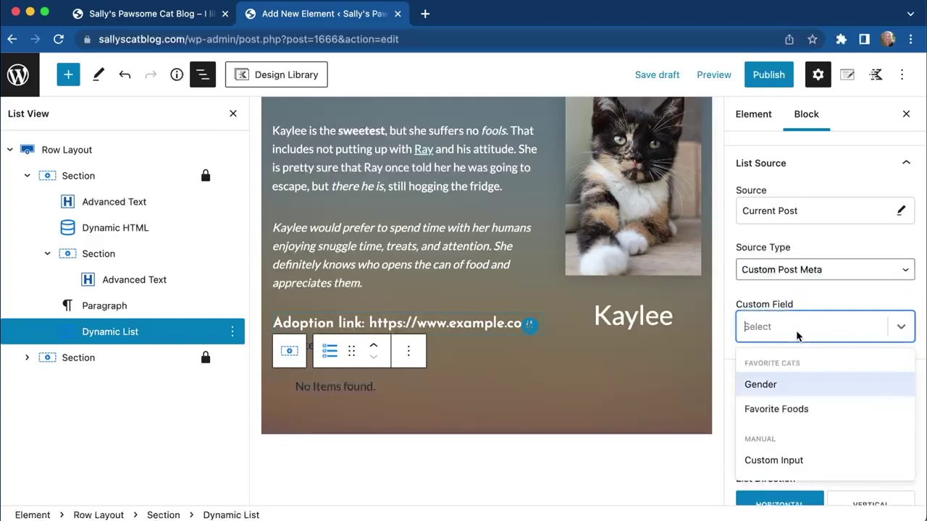
left_click(792, 409)
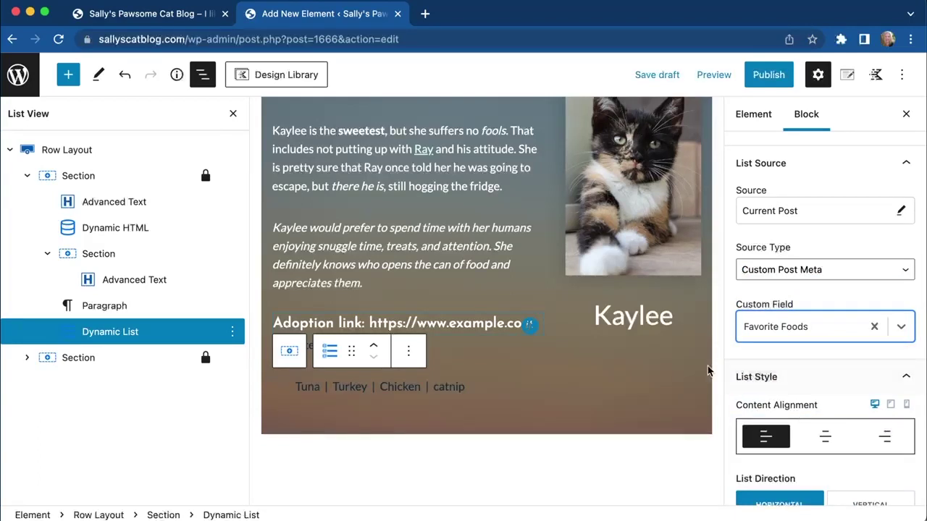
Style the dynamic list with a dot (·) as the list divider and white (FFFFFF) as the item color
scroll(781, 365, "down", 3)
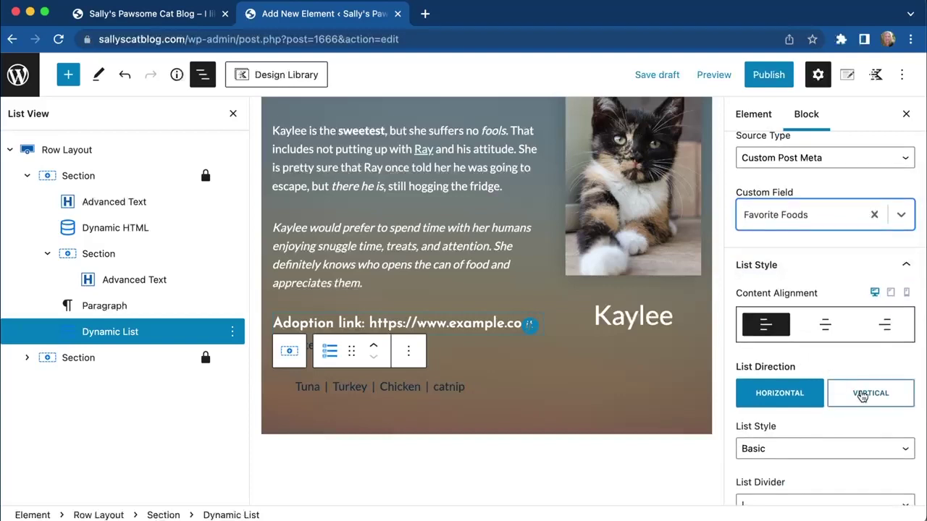
scroll(842, 417, "down", 2)
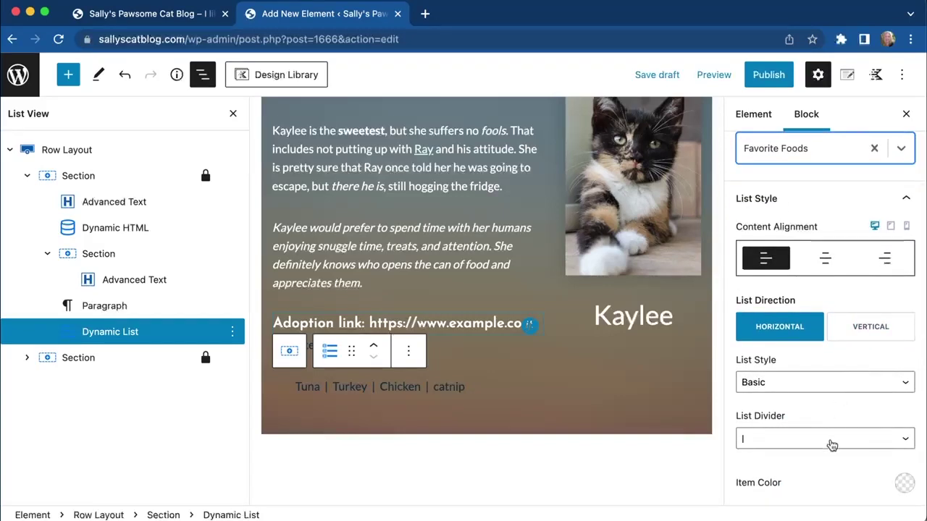
left_click(832, 446)
left_click(832, 486)
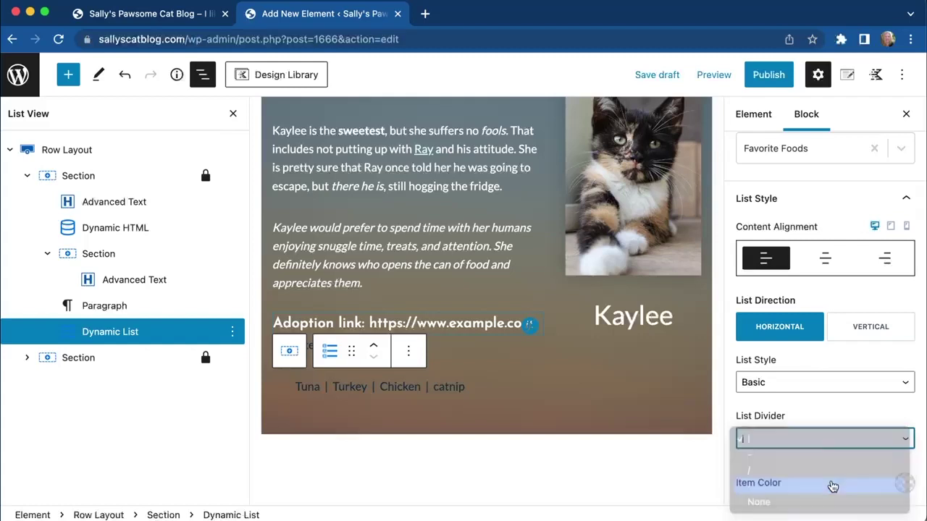
scroll(833, 449, "down", 3)
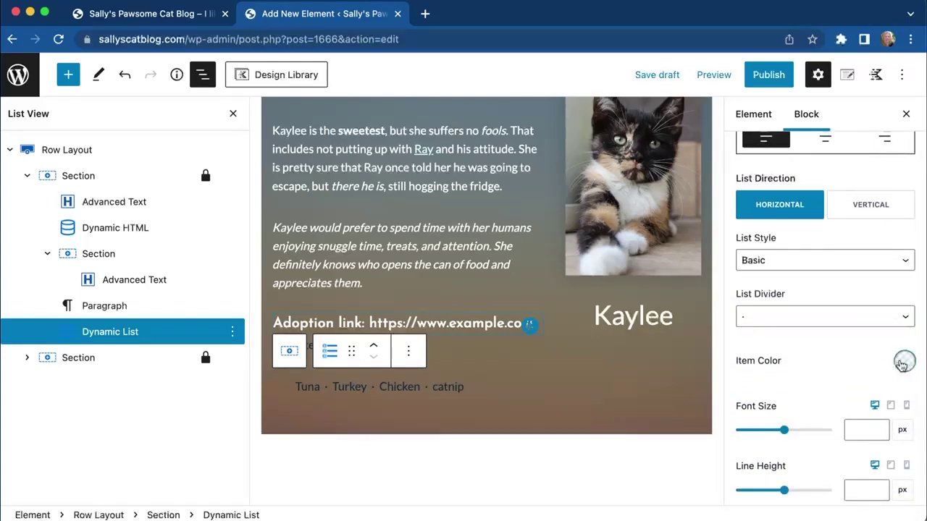
left_click(903, 361)
left_click(871, 322)
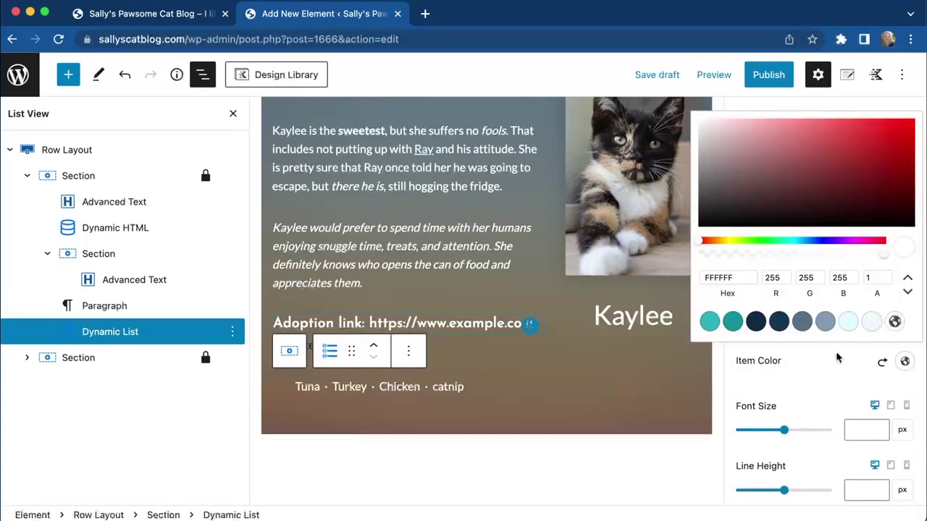
left_click(464, 376)
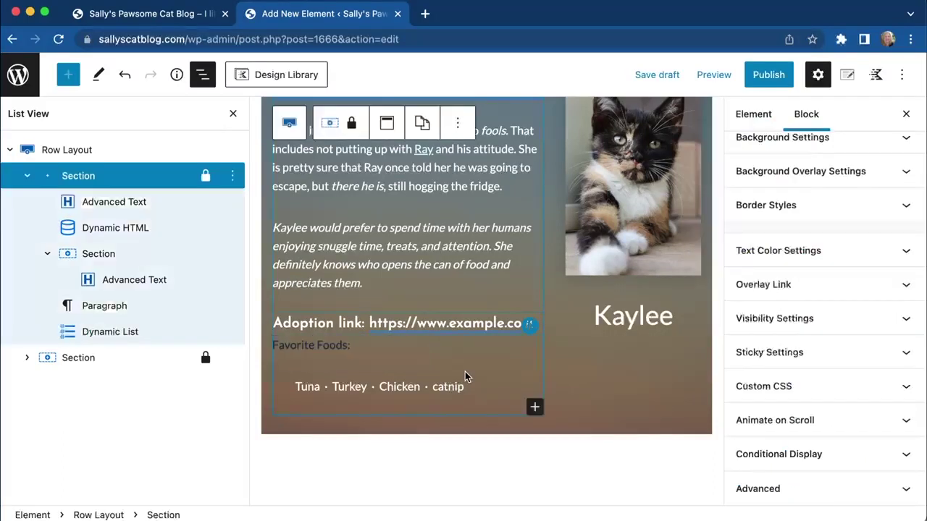
Replace the "Favorite Foods:" paragraph with an Advanced Text block holding the same copied text
left_click(316, 349)
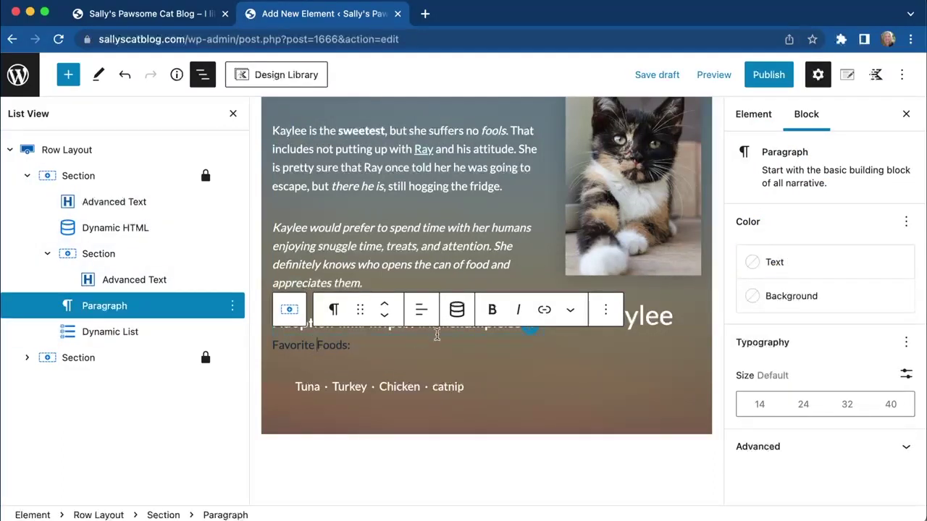
left_click_drag(366, 346, 248, 351)
key("super+c")
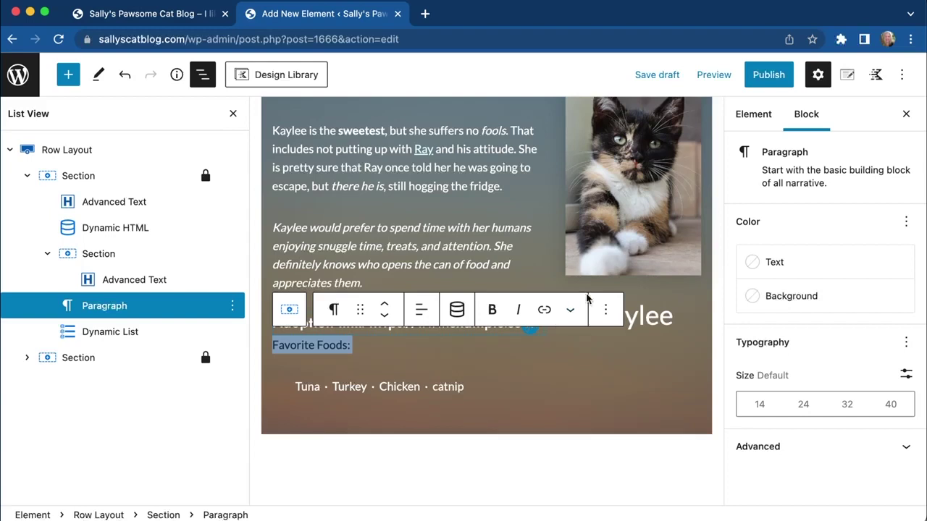
left_click(601, 311)
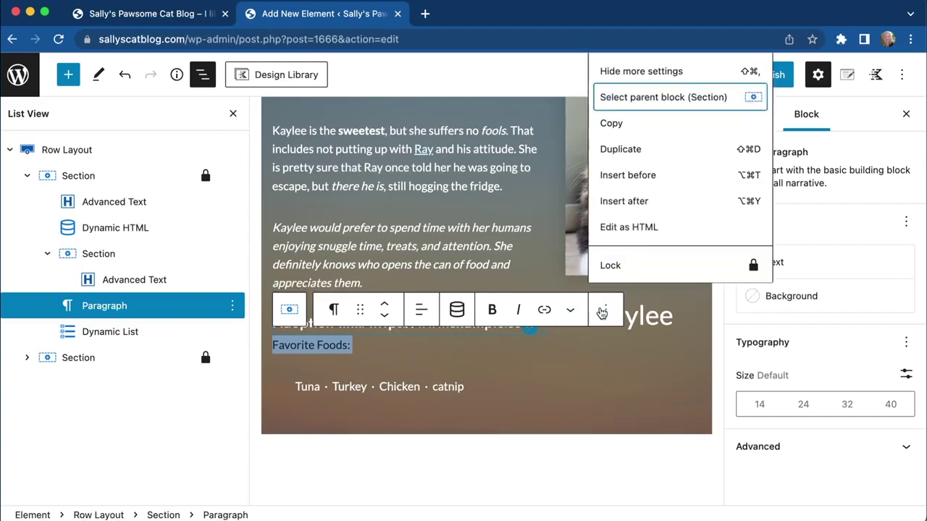
left_click(382, 349)
left_click_drag(356, 343, 285, 344)
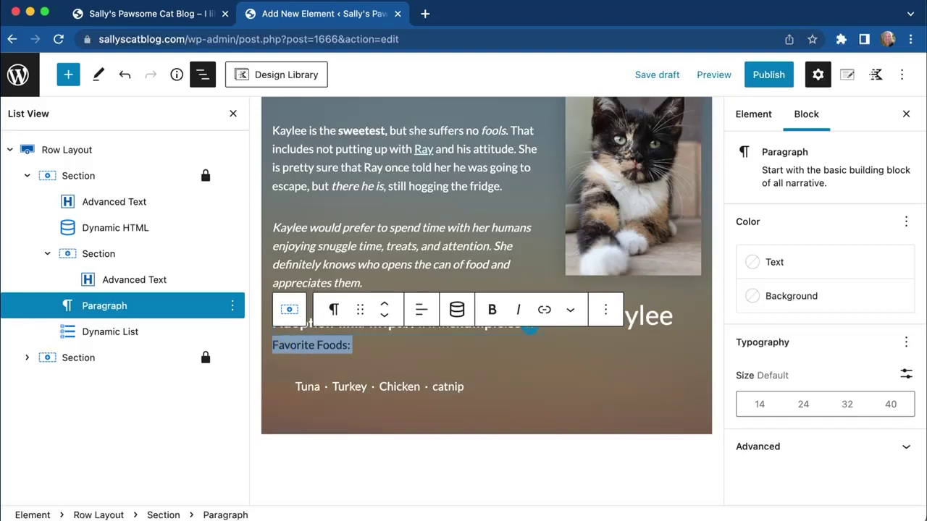
key("BackSpace")
type("/ad")
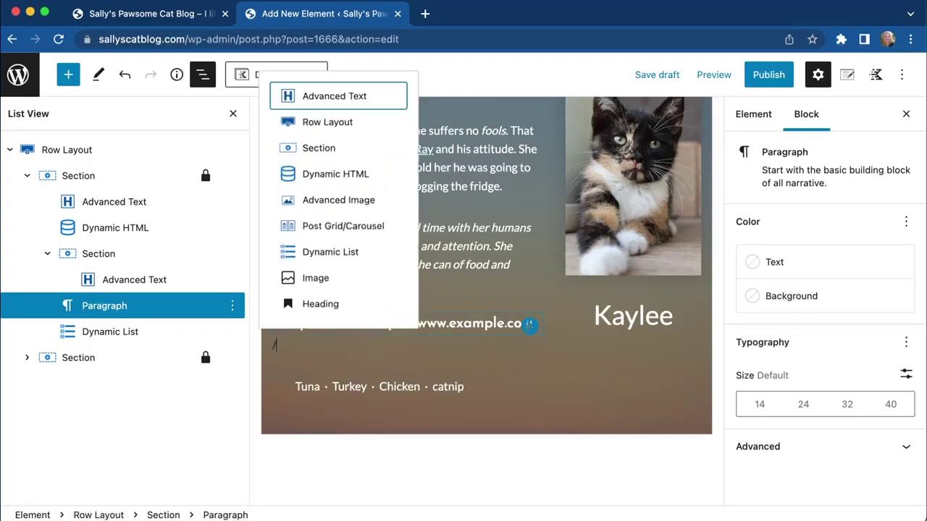
key("Down")
key("Down")
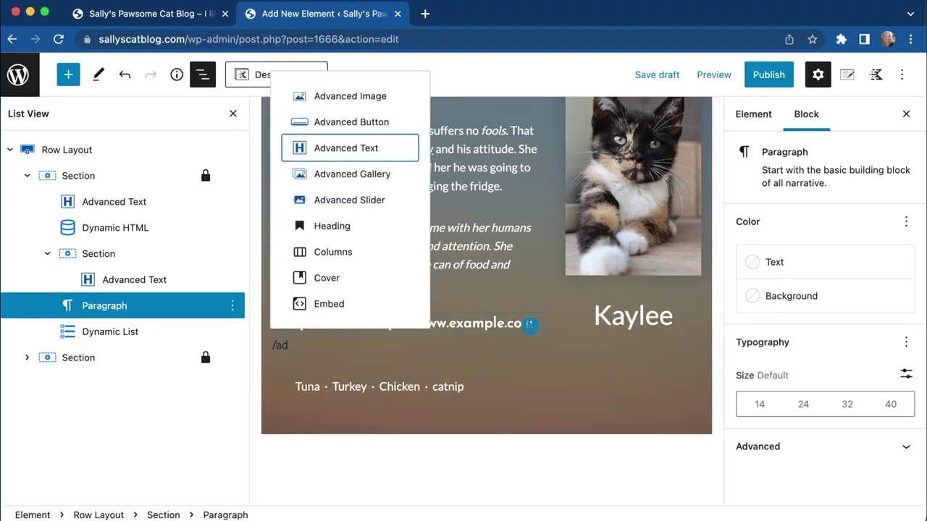
key("Return")
key("super+v")
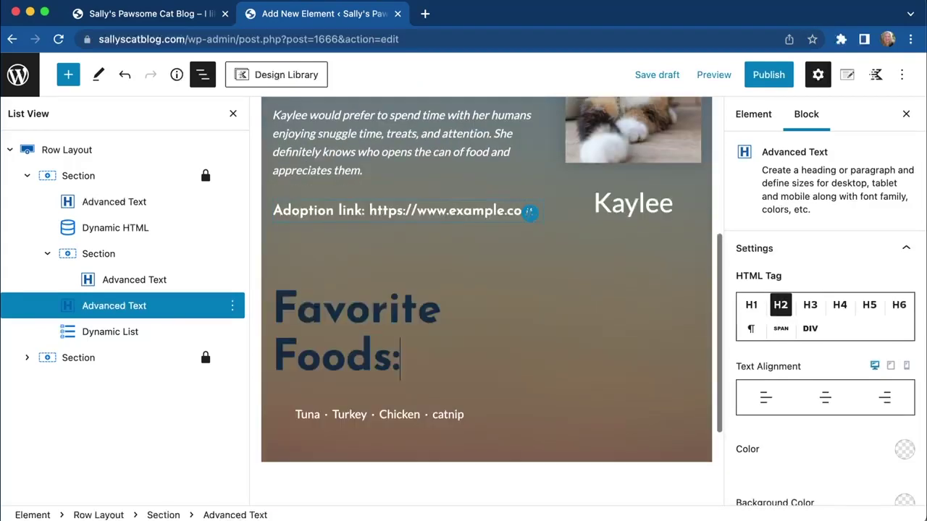
Change the "Favorite Foods:" text to Heading 5 and color it white
left_click(409, 270)
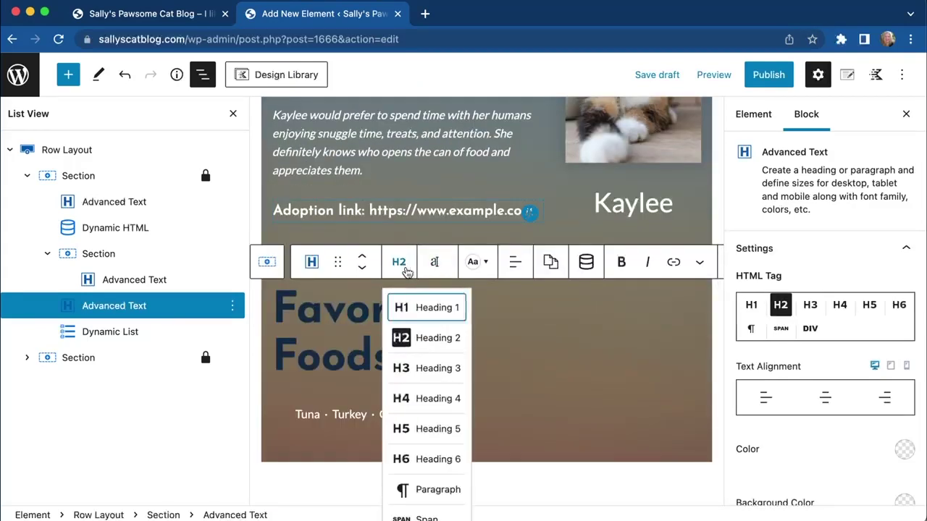
left_click(424, 432)
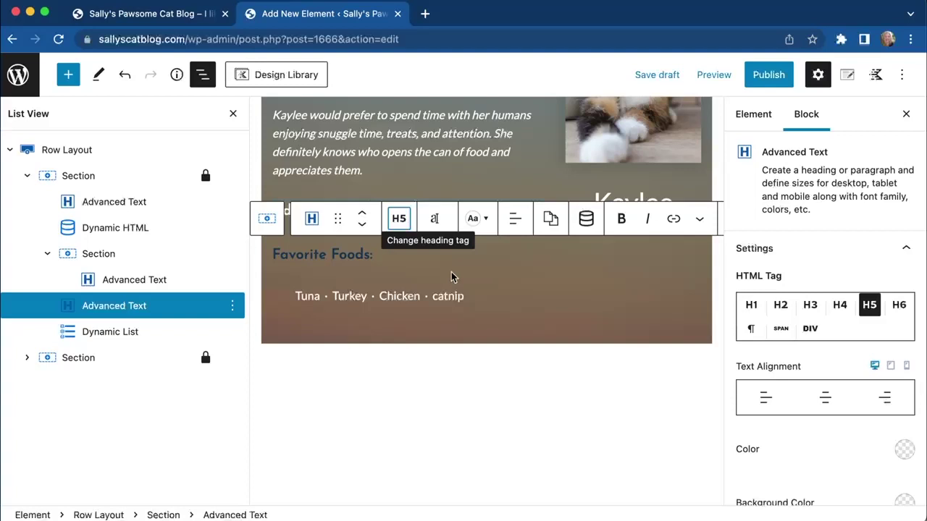
left_click(472, 218)
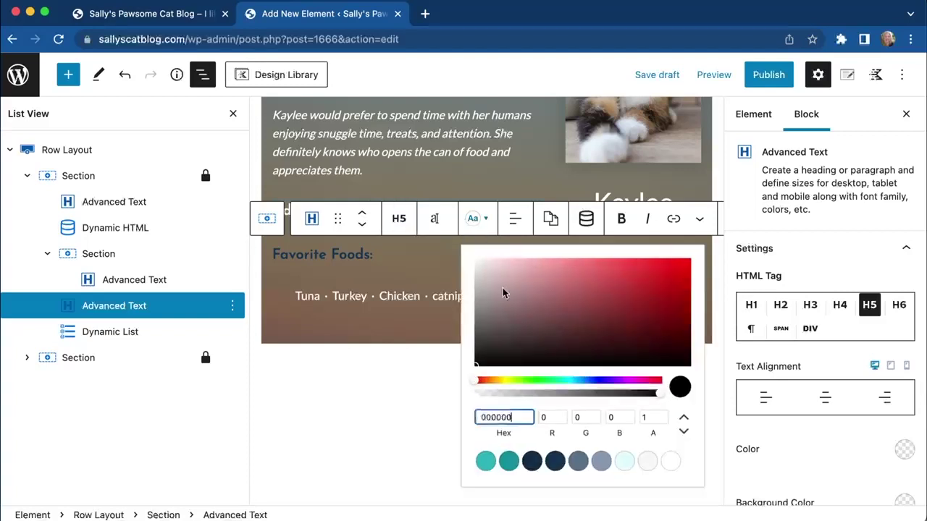
left_click(671, 461)
left_click(404, 325)
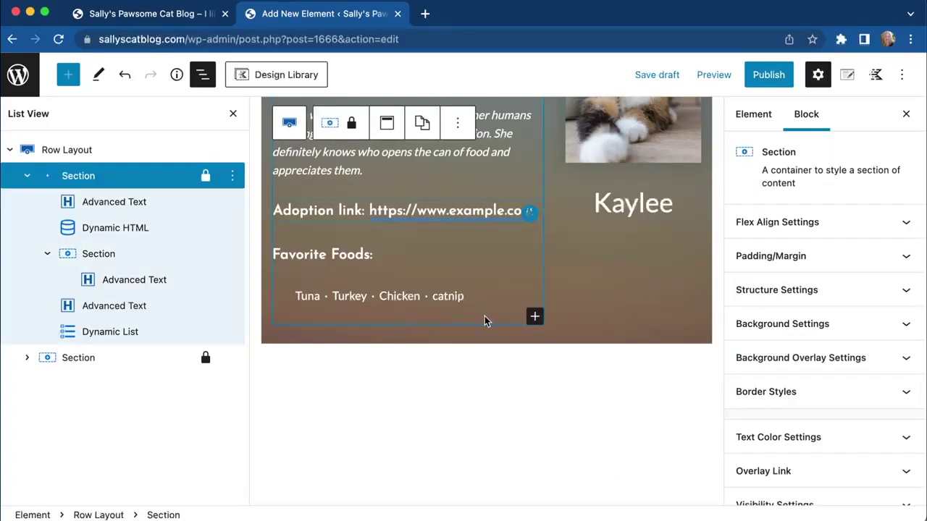
left_click(598, 271)
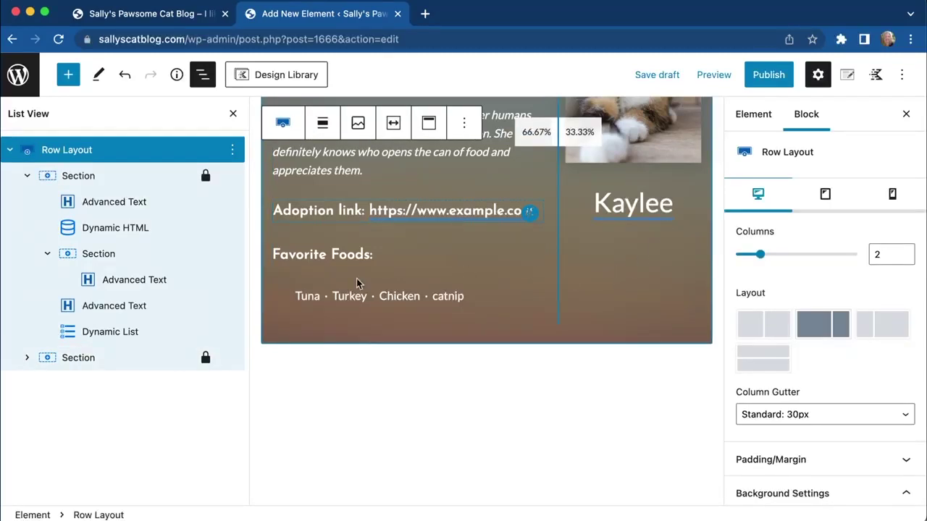
Insert a Dynamic List block after the Advanced Image in the second section of the row layout
left_click(27, 357)
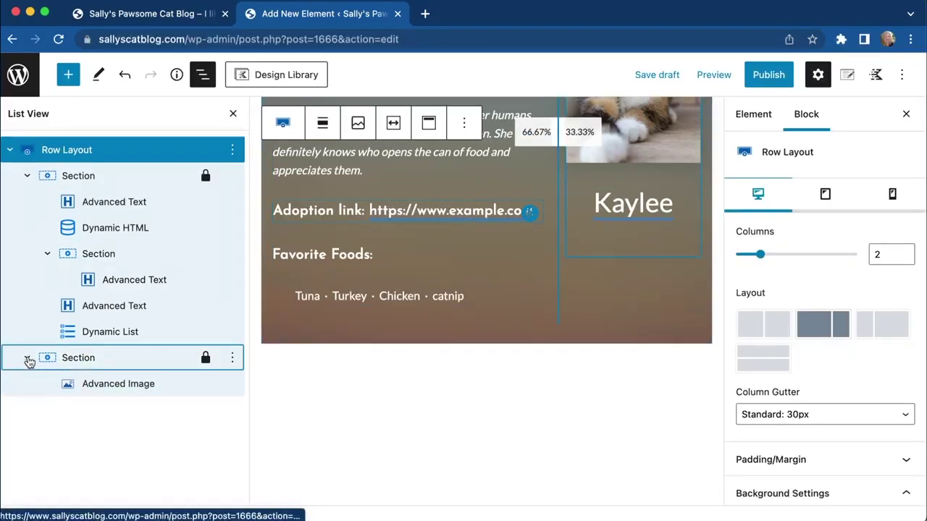
left_click(111, 386)
left_click(232, 384)
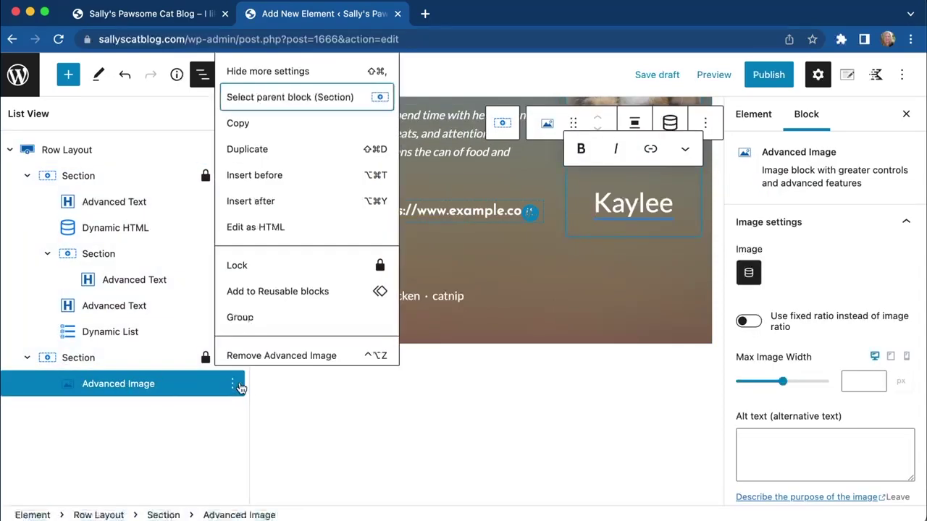
left_click(251, 201)
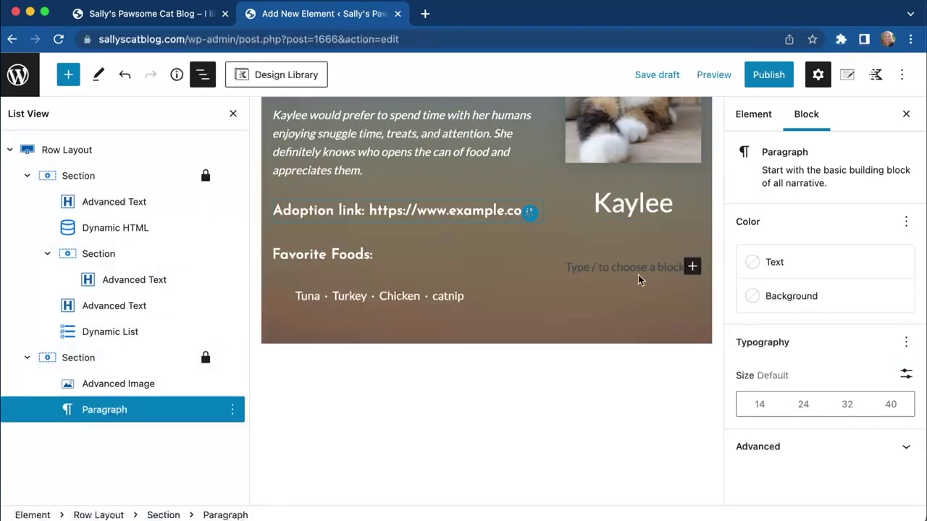
left_click(690, 268)
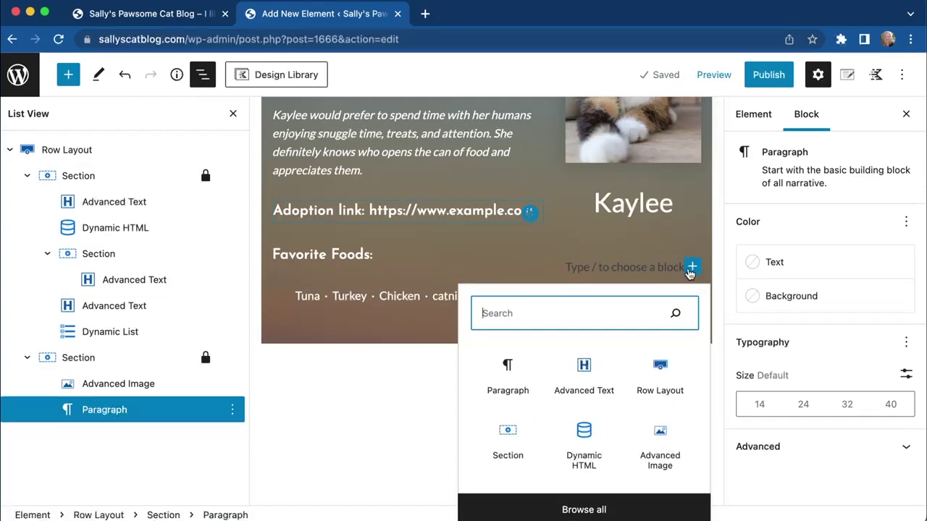
type("dyn")
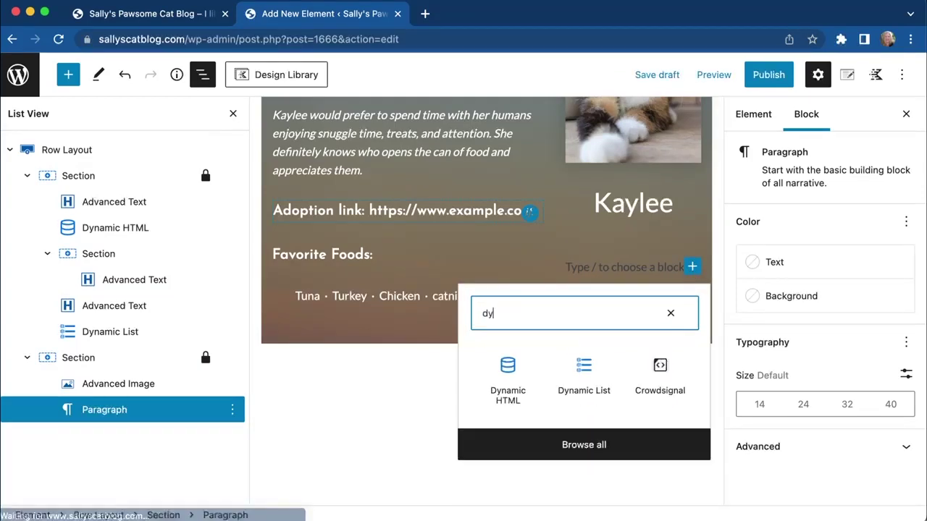
left_click(583, 369)
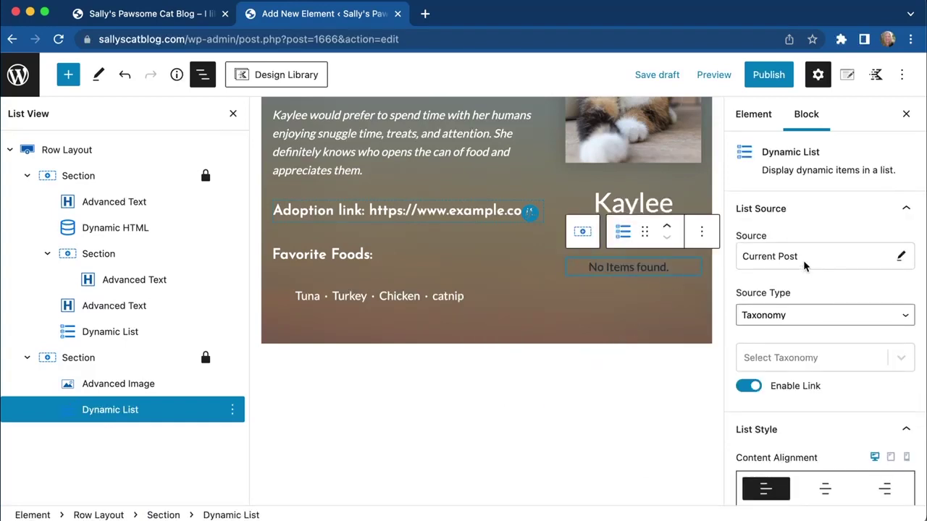
Set the new dynamic list's source type to Custom Post Meta with the custom field Gender
left_click(805, 315)
left_click(802, 331)
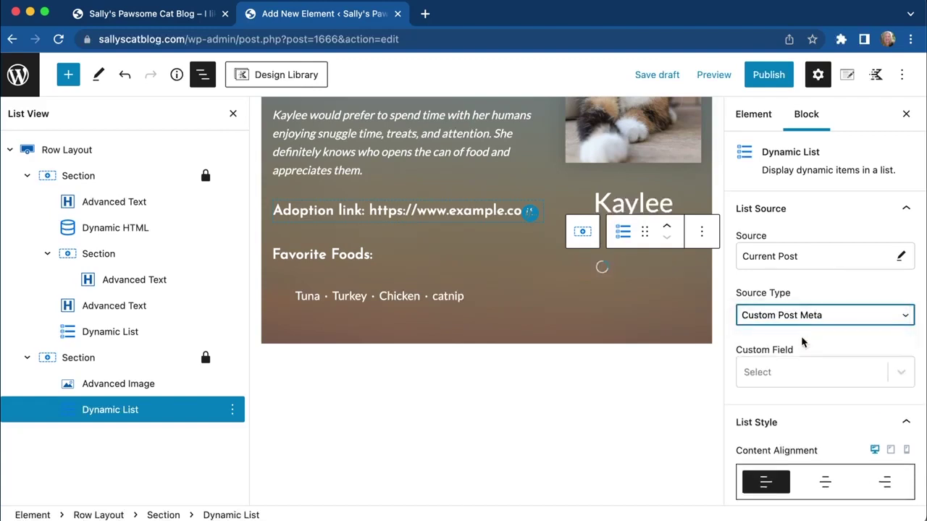
scroll(801, 342, "down", 1)
left_click(801, 317)
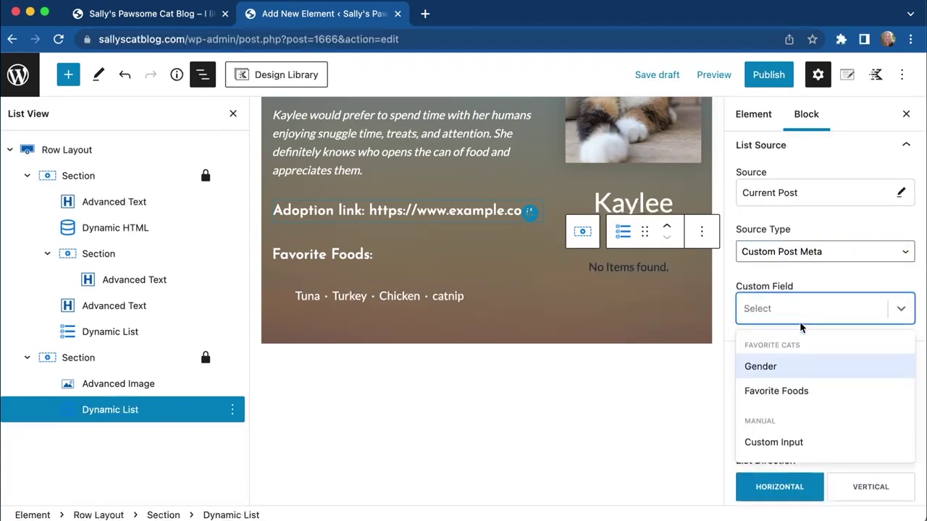
left_click(800, 366)
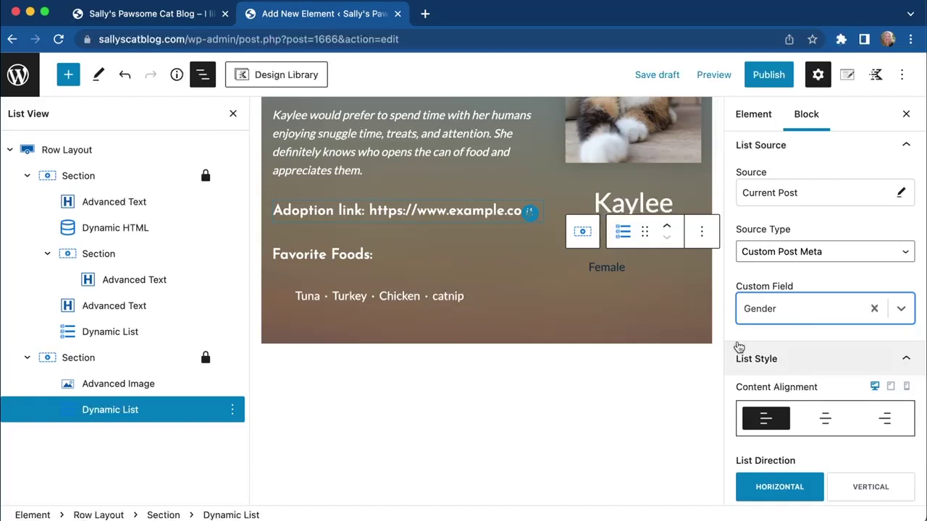
Center the gender list's content and set its item color to white
scroll(776, 387, "down", 3)
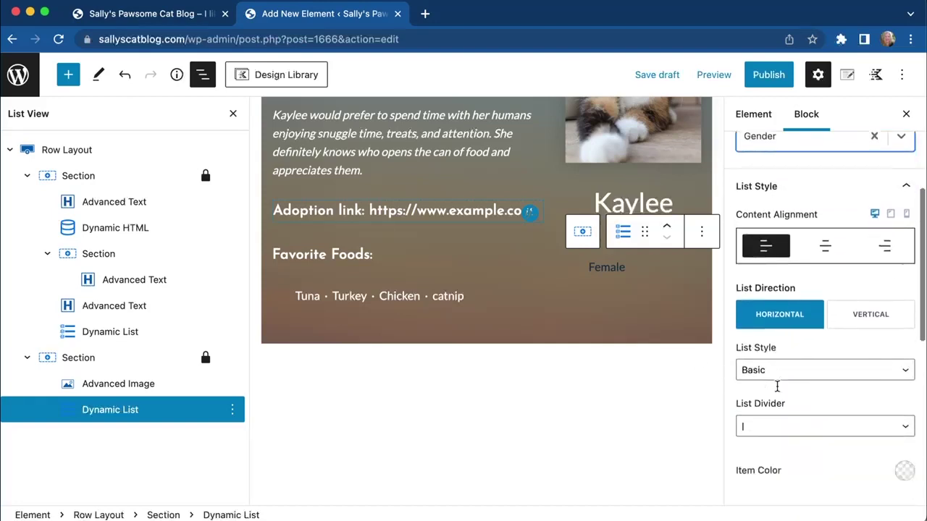
left_click(824, 242)
scroll(815, 396, "down", 1)
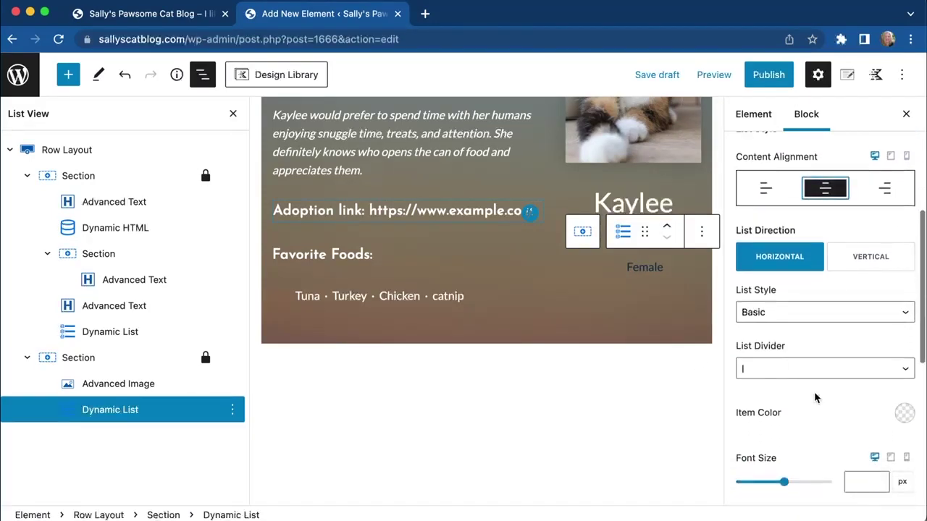
left_click(905, 407)
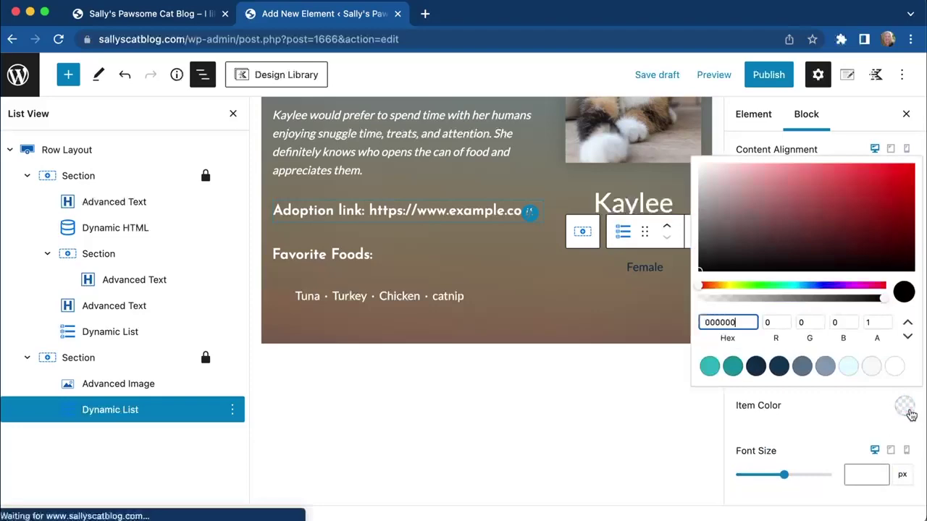
left_click(894, 366)
left_click(565, 319)
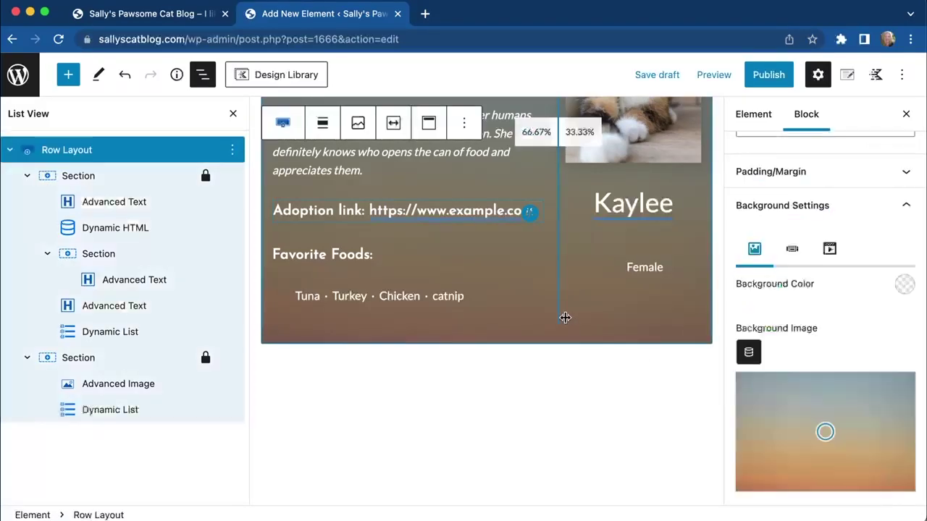
Review the finished cat layout and publish the Favorite Cat Template element
scroll(565, 319, "up", 2)
scroll(565, 318, "up", 3)
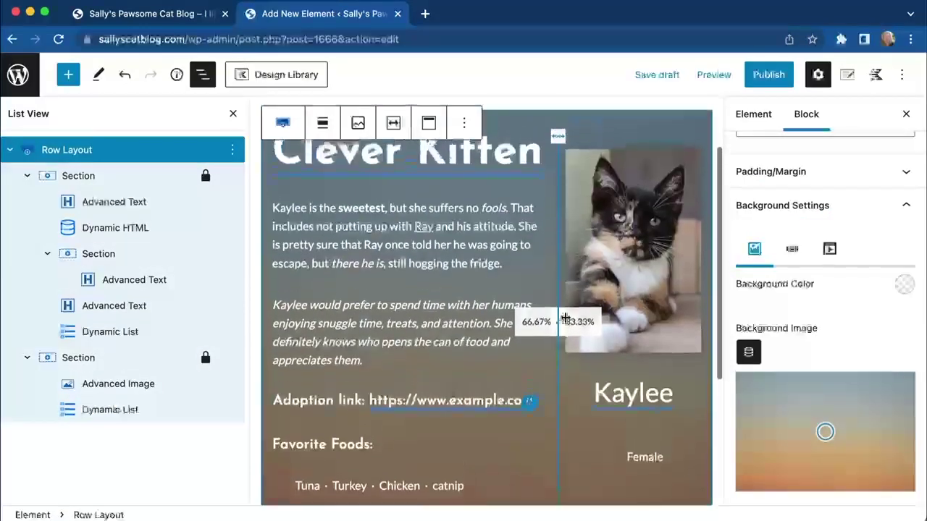
scroll(495, 336, "up", 1)
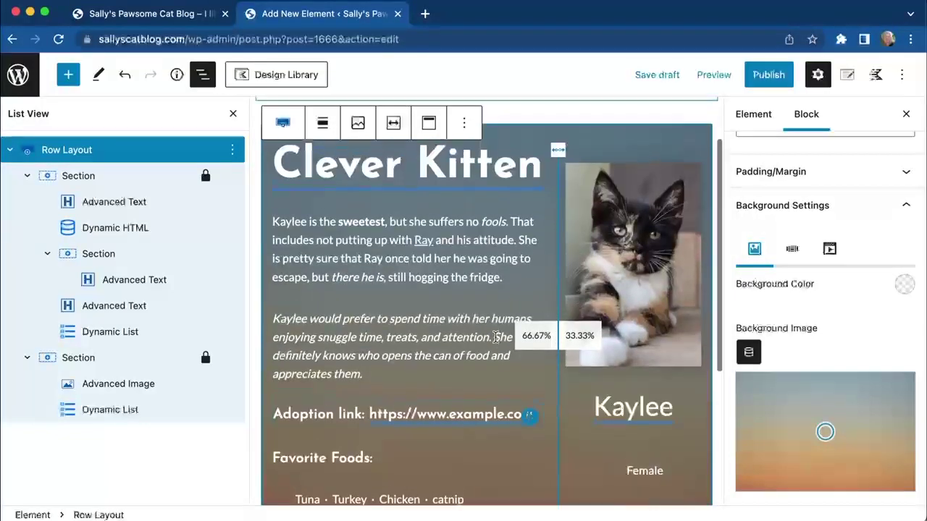
scroll(495, 336, "up", 2)
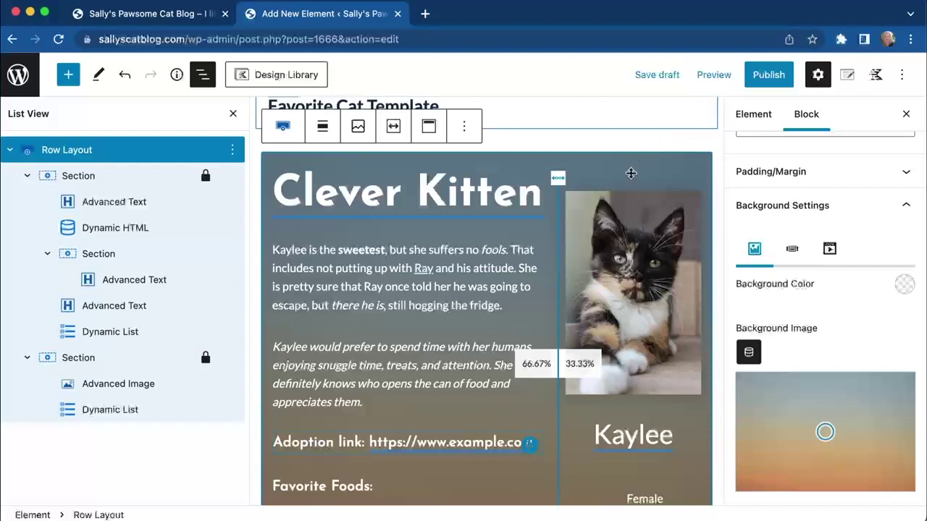
scroll(556, 281, "down", 3)
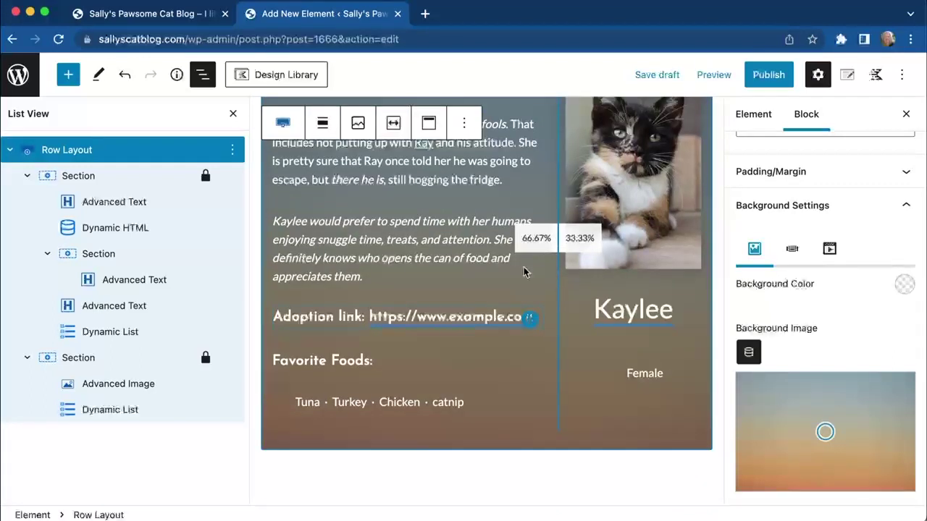
left_click(769, 75)
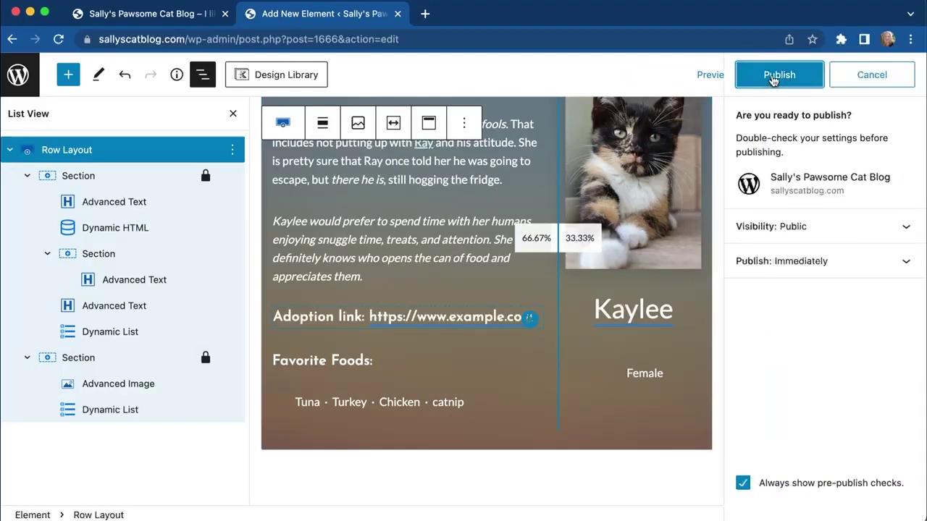
left_click(772, 77)
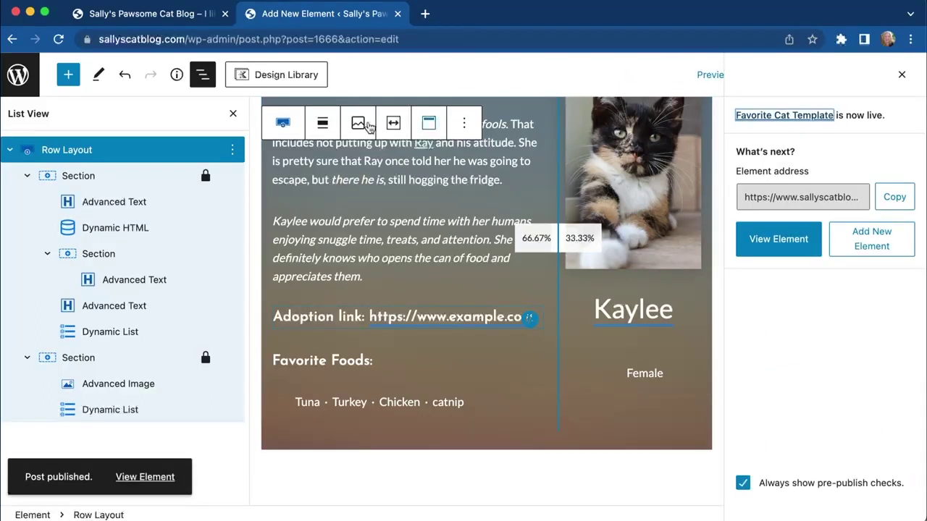
Leave the editor and view the live Clever Kitten post from Favorite Cats, examining its text, adoption link, foods list, image and gender
left_click(26, 83)
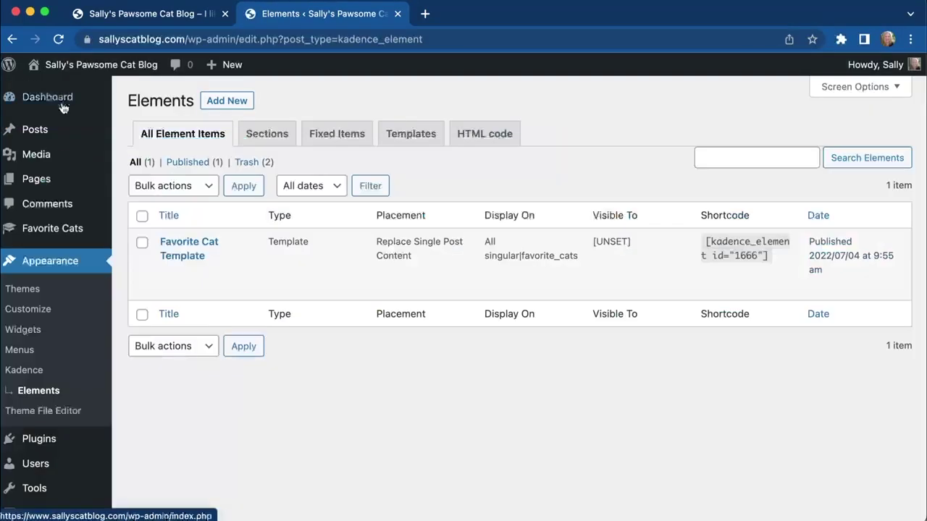
mouse_move(58, 228)
left_click(143, 231)
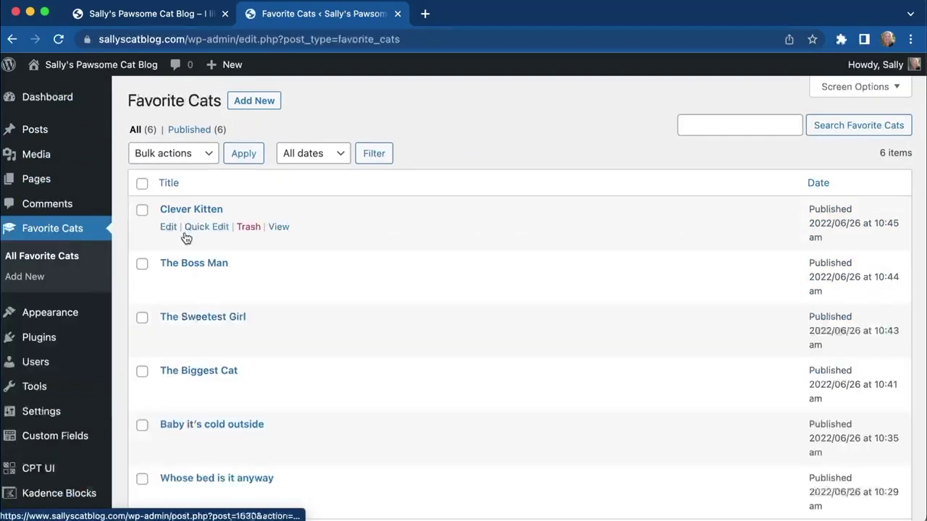
left_click(279, 228)
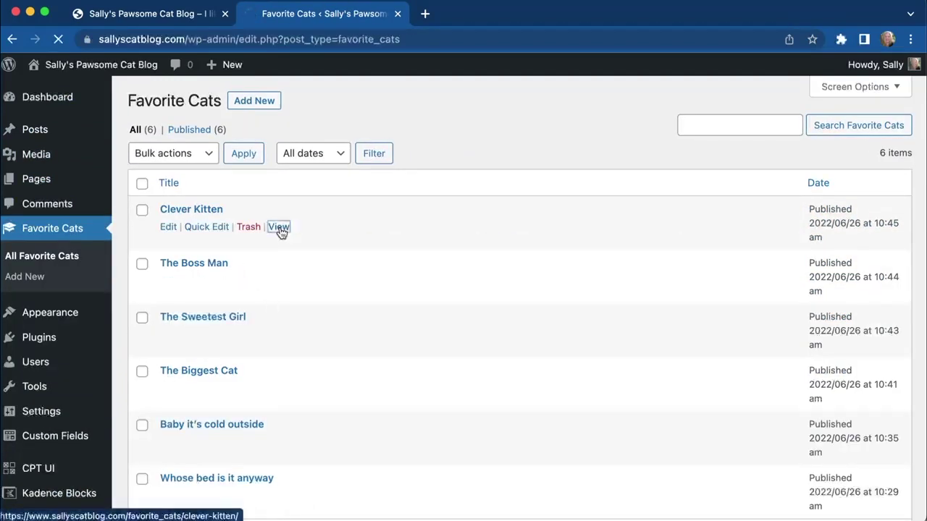
scroll(362, 280, "down", 2)
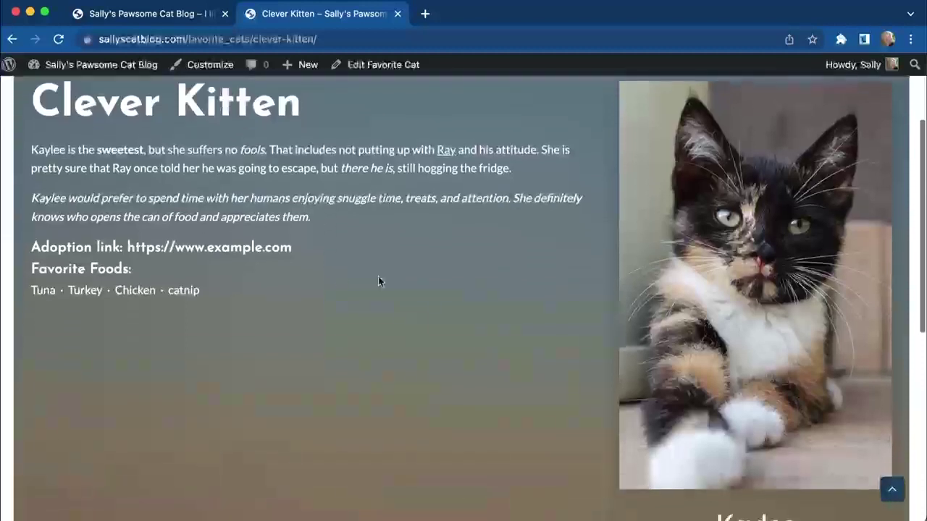
scroll(479, 253, "down", 2)
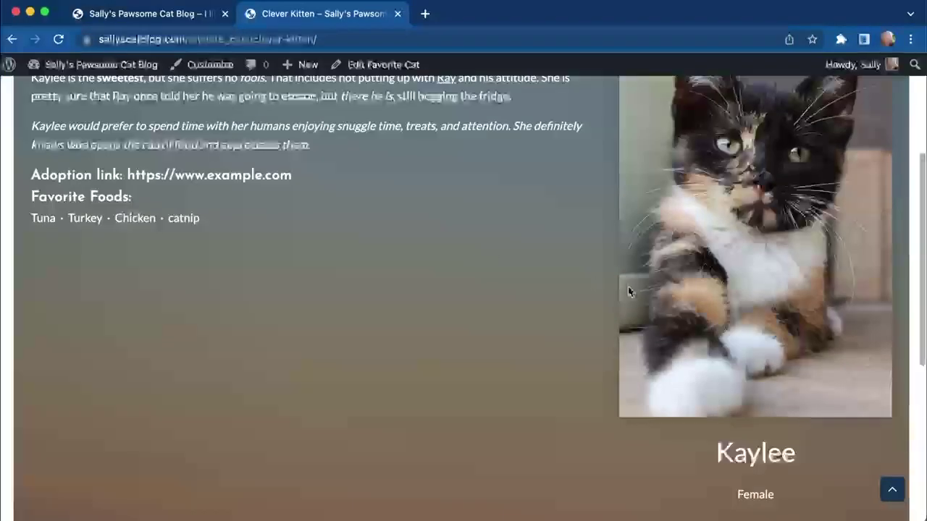
scroll(362, 378, "up", 2)
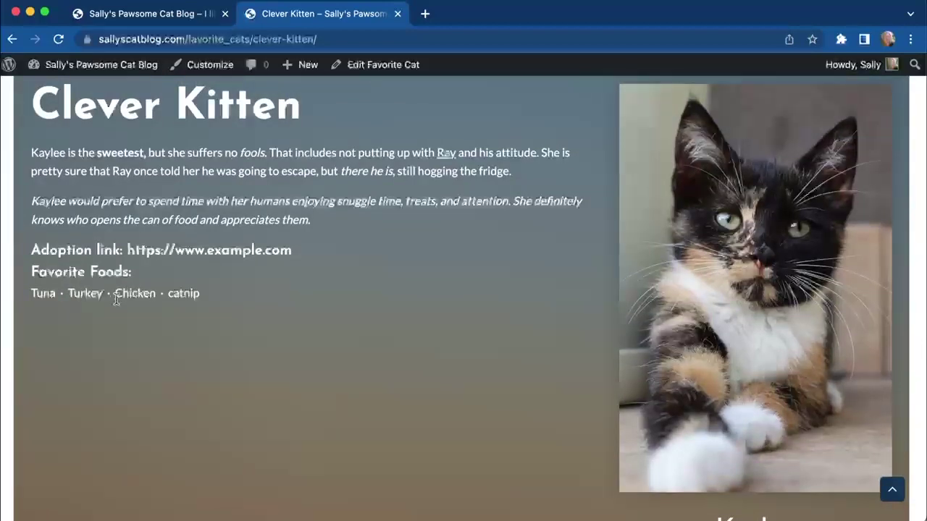
scroll(217, 333, "up", 1)
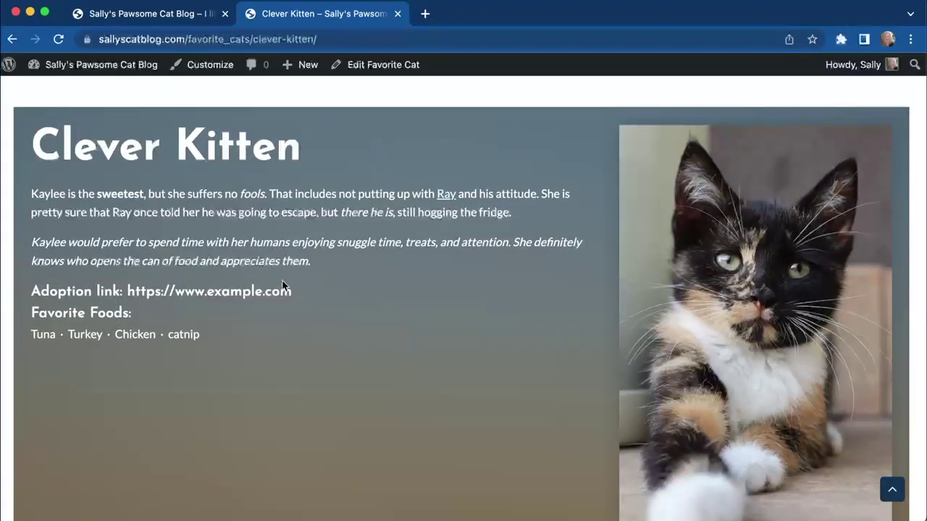
scroll(288, 288, "down", 1)
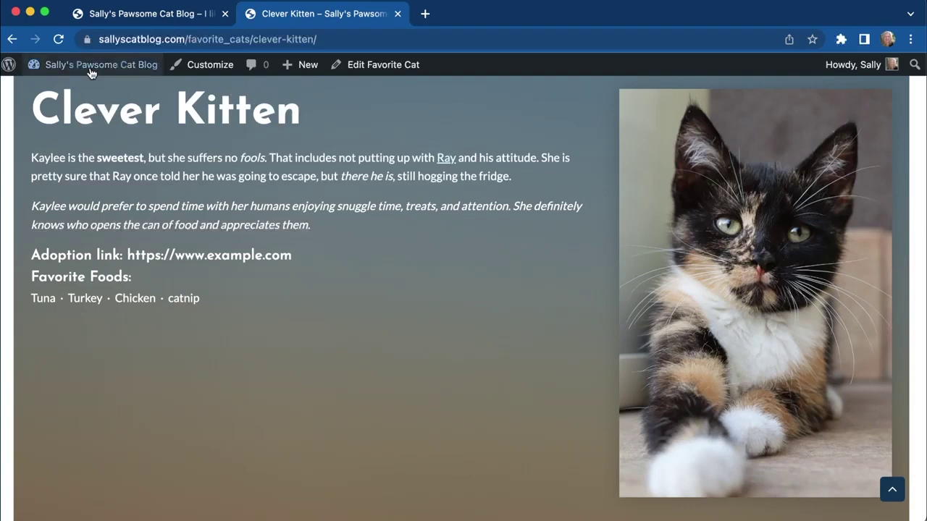
Return to the site's dashboard and reopen the Favorite Cat Template from the Kadence Elements list for editing
mouse_move(89, 67)
left_click(83, 91)
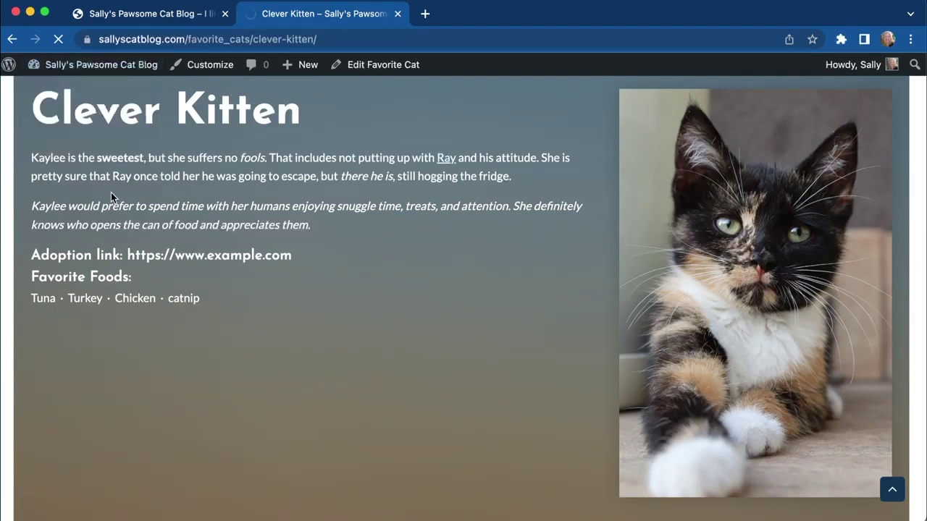
scroll(89, 268, "down", 3)
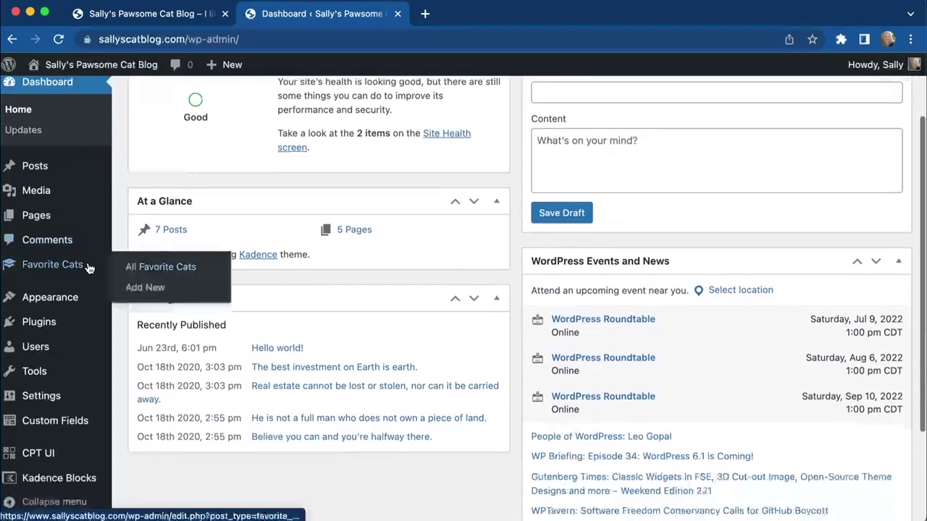
mouse_move(69, 298)
left_click(158, 402)
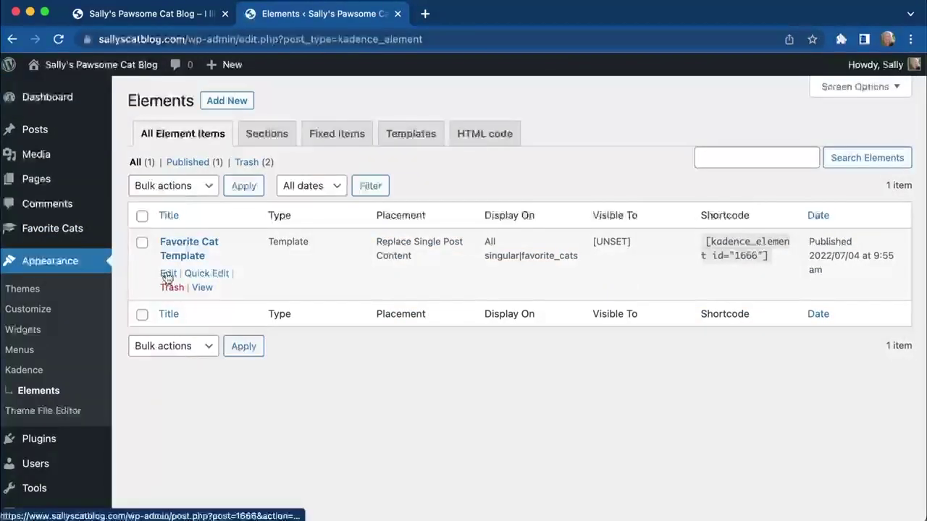
left_click(168, 274)
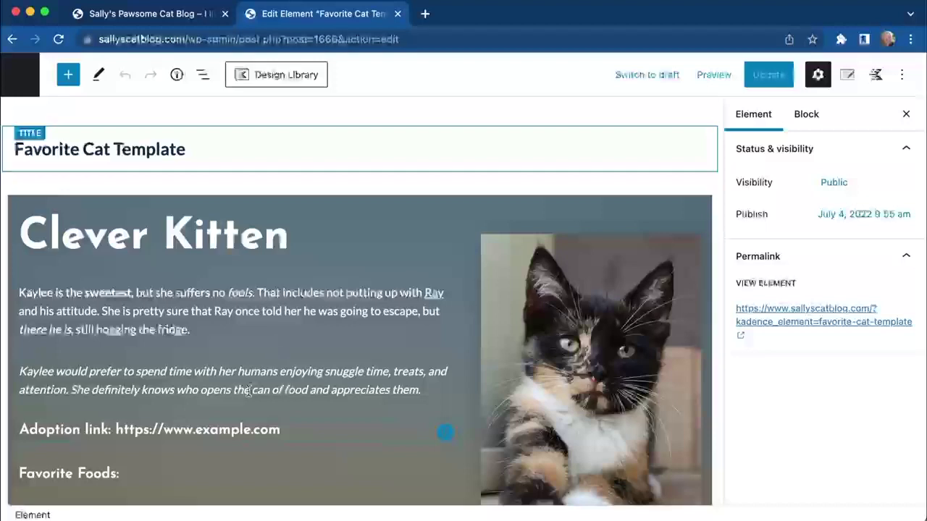
Insert an Advanced Button block between the adoption link and the "Favorite Foods:" heading
scroll(274, 344, "down", 3)
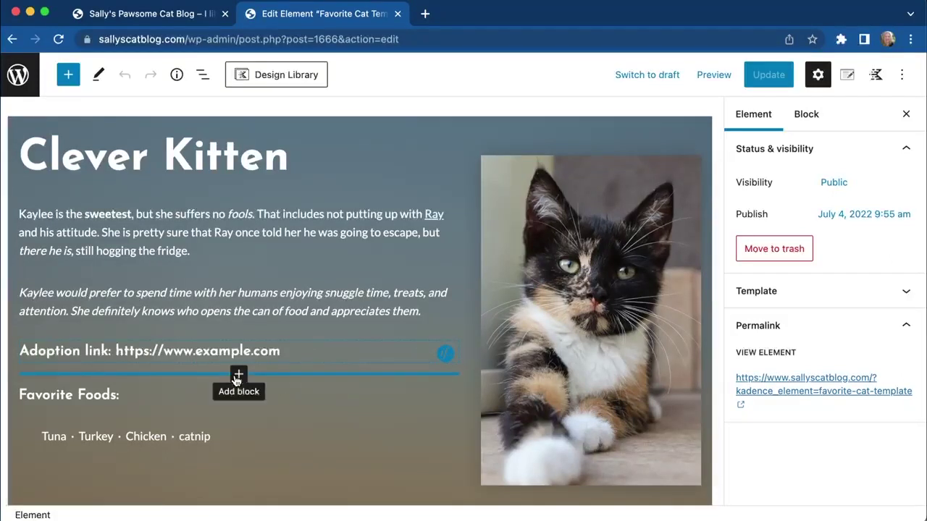
left_click(238, 375)
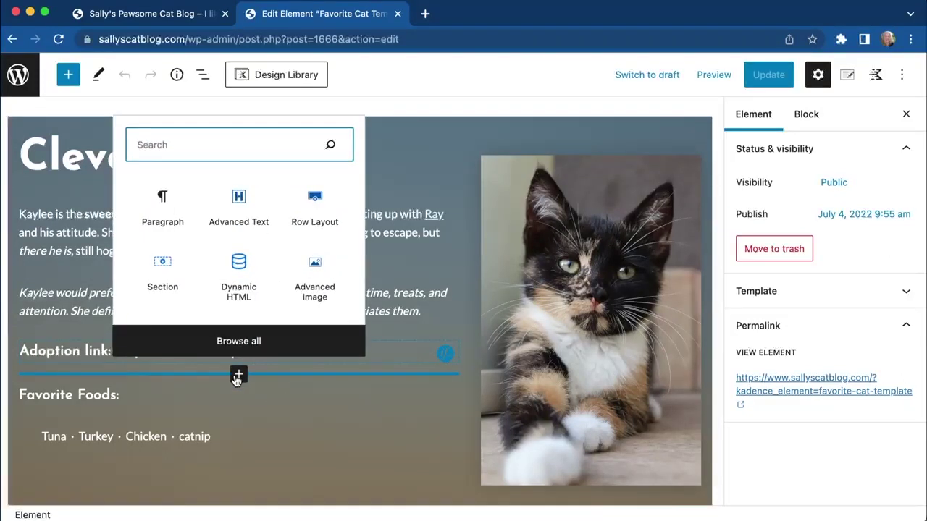
type("adv")
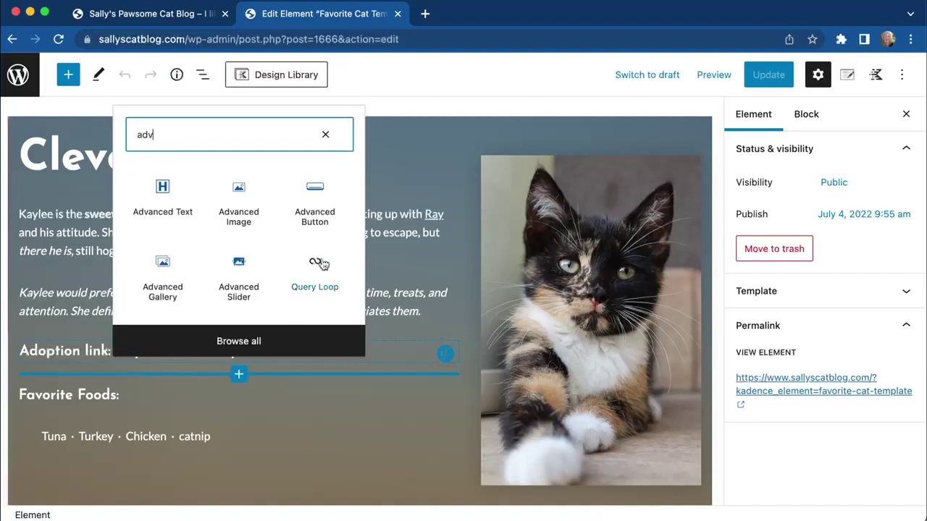
left_click(320, 206)
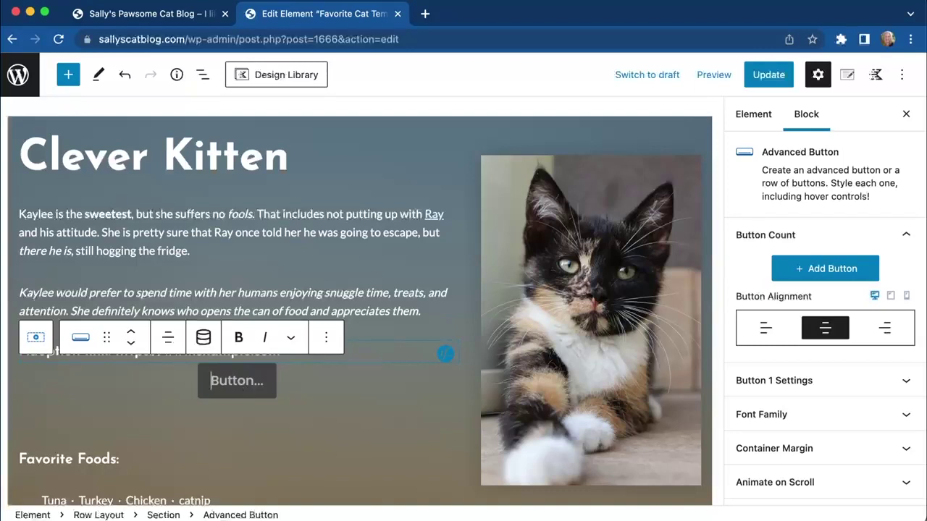
Label the new button "Adopt Me" and give it a dynamic link to the current post's Adoption Link custom field
type("Adopt Me")
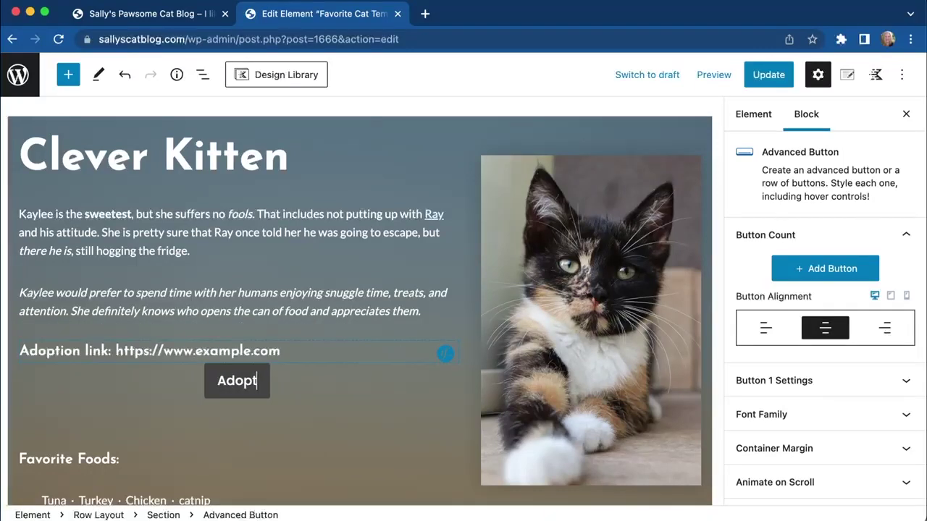
left_click(236, 384)
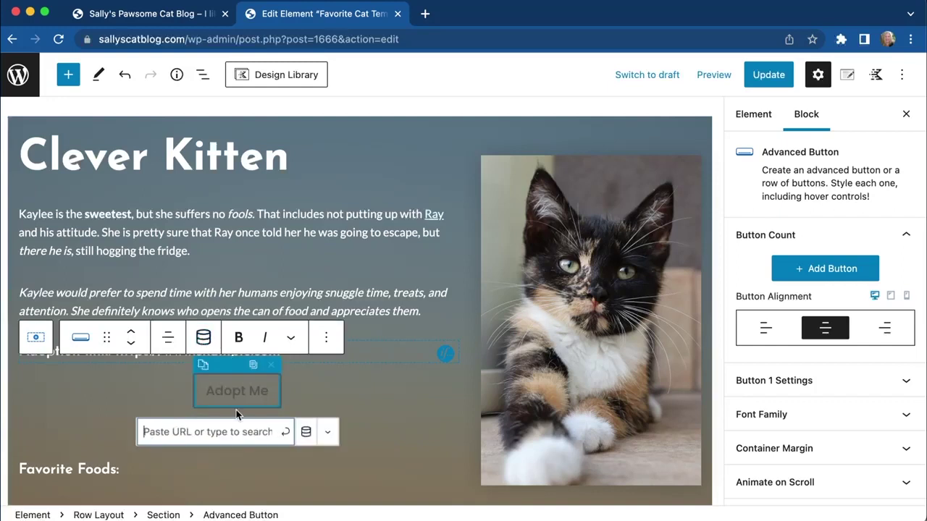
left_click(305, 434)
left_click(248, 476)
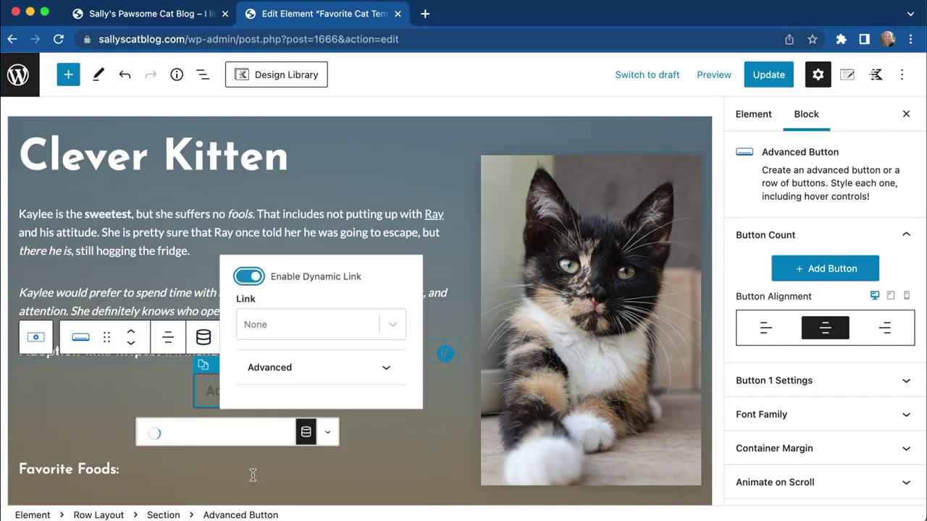
left_click(317, 334)
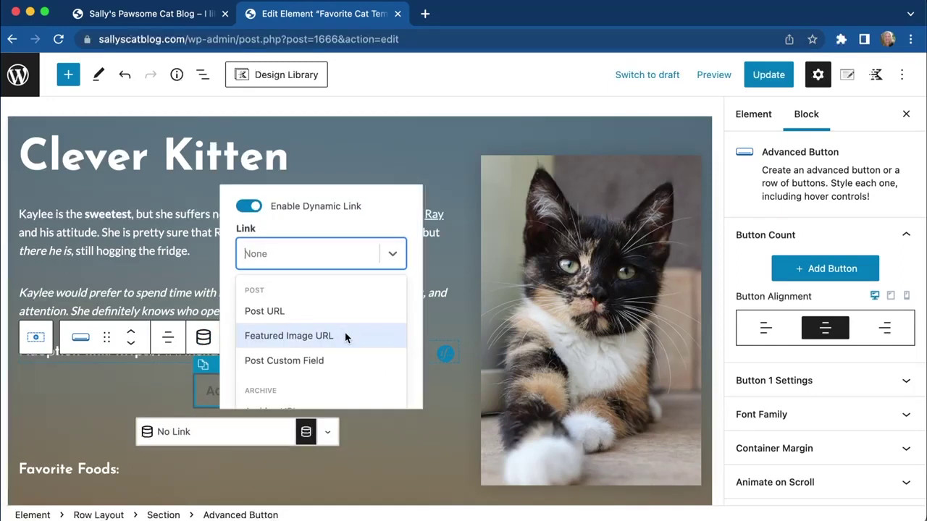
left_click(337, 361)
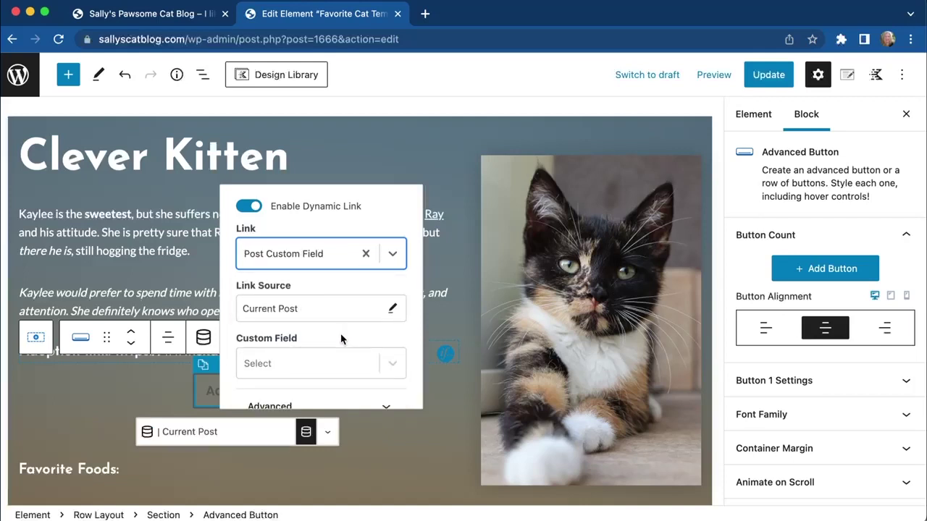
scroll(341, 339, "down", 1)
left_click(338, 355)
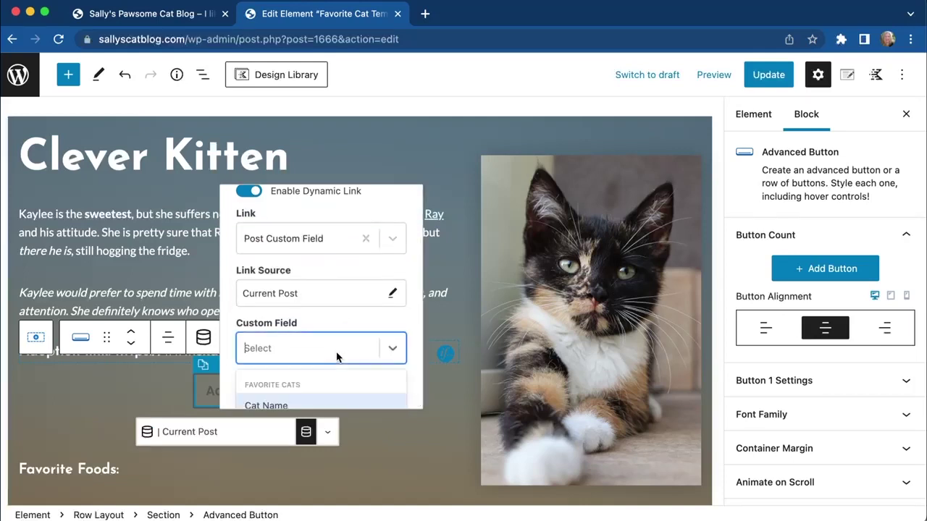
left_click(329, 335)
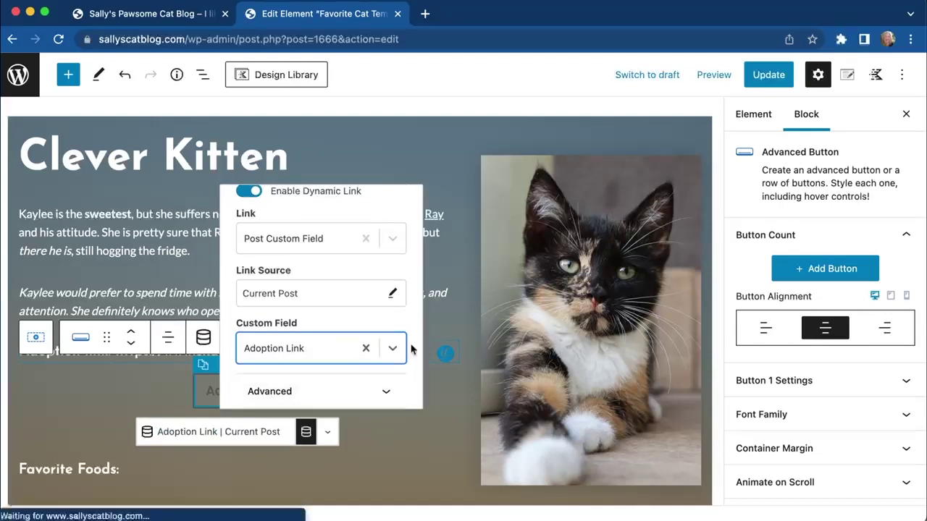
left_click(215, 394)
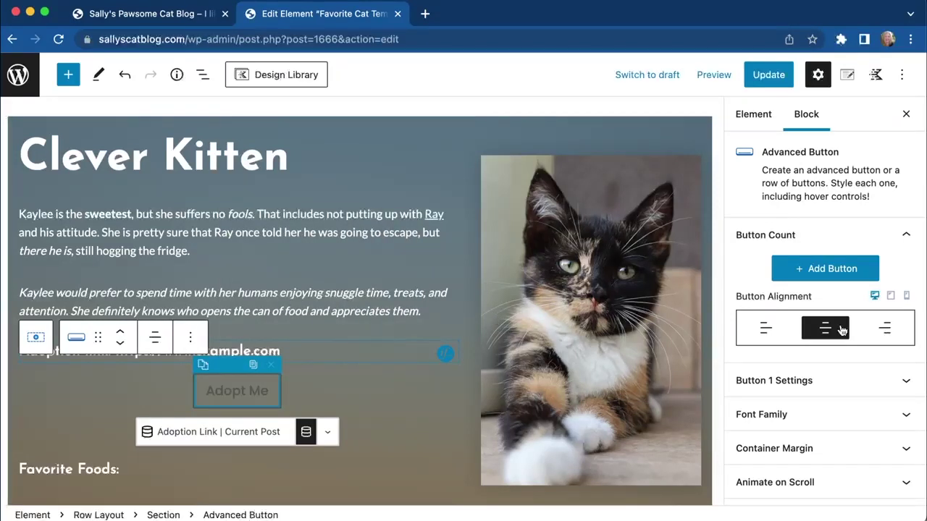
Set the Adopt Me button's normal text color to white (FFFFFF) and its background and border to the dark teal palette color 13919B
left_click(816, 381)
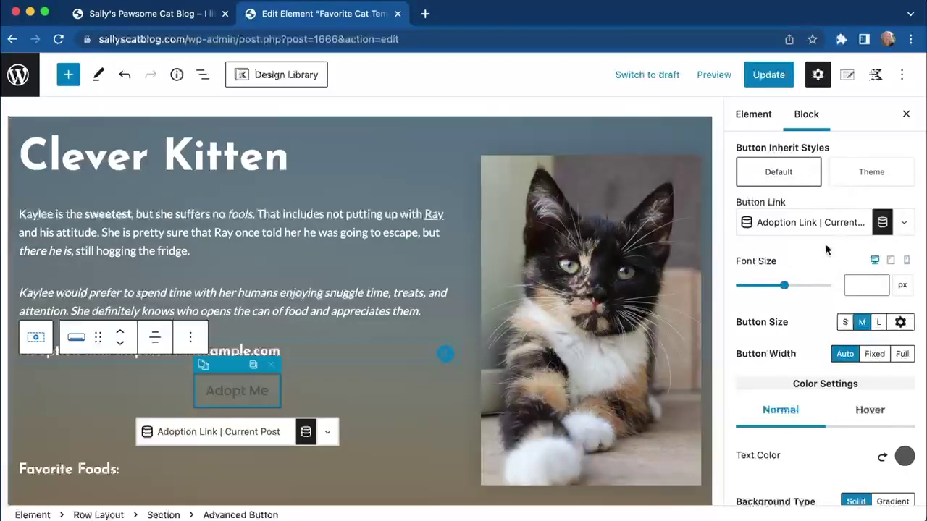
scroll(791, 300, "down", 1)
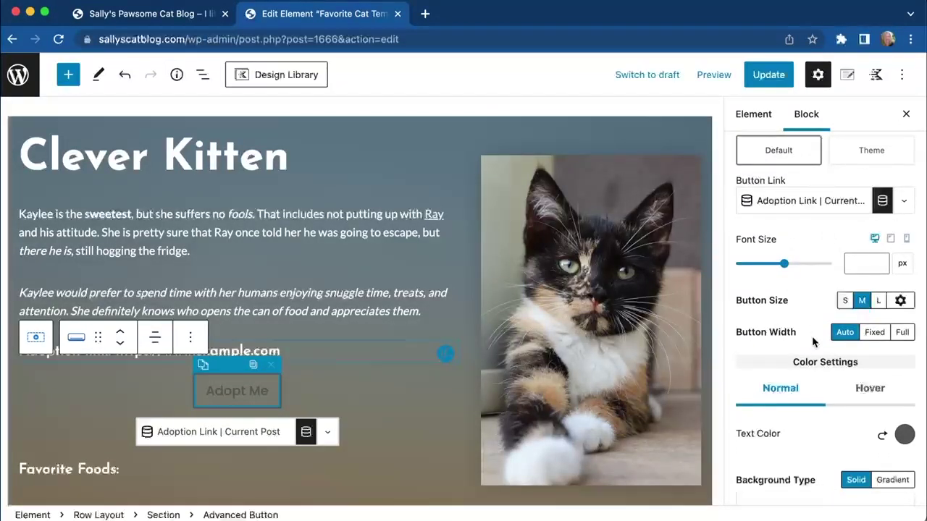
scroll(813, 365, "down", 1)
scroll(813, 376, "down", 2)
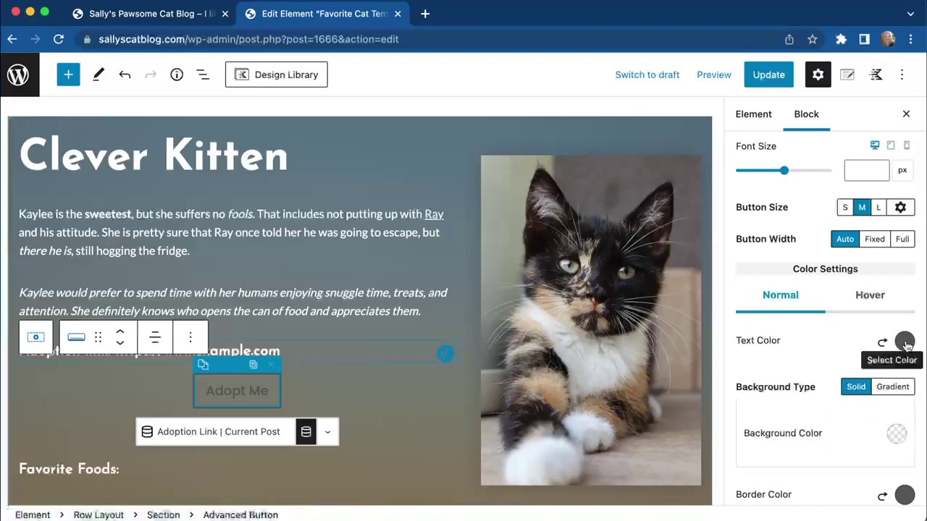
left_click(904, 342)
left_click(895, 301)
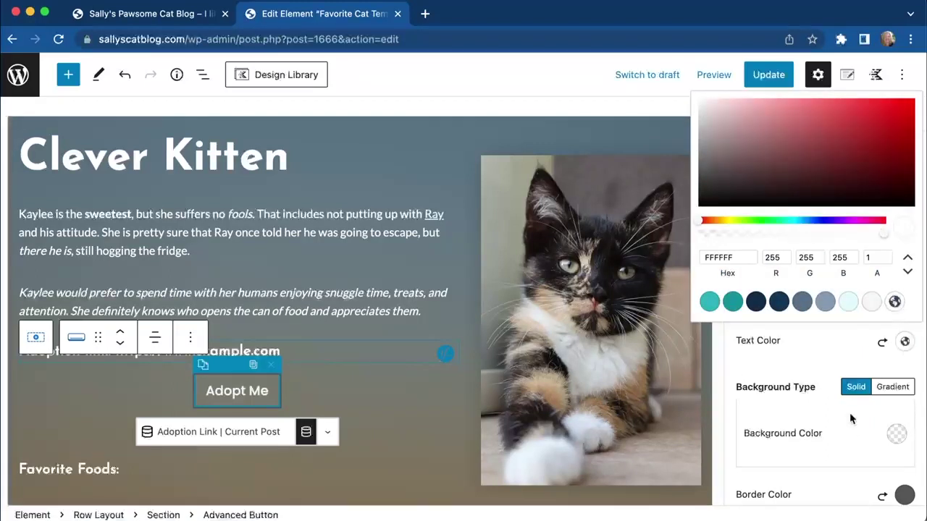
left_click(895, 434)
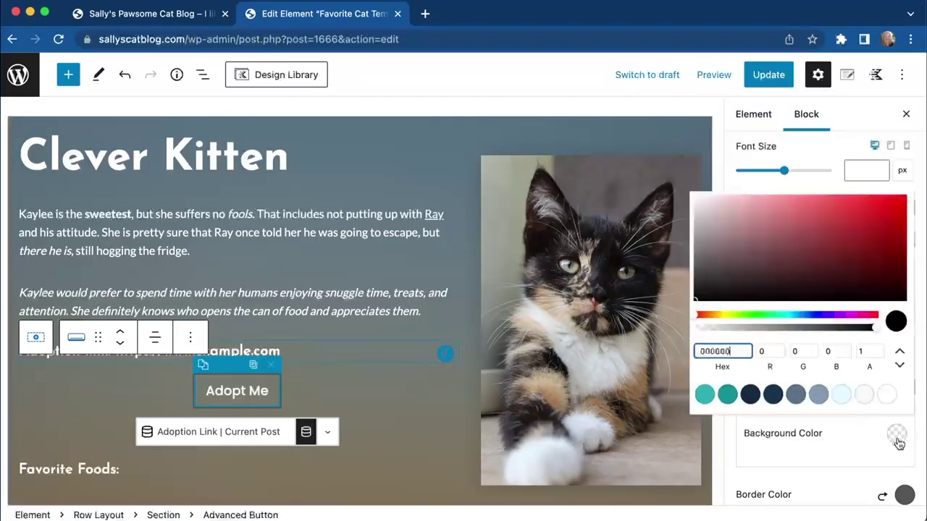
left_click(725, 394)
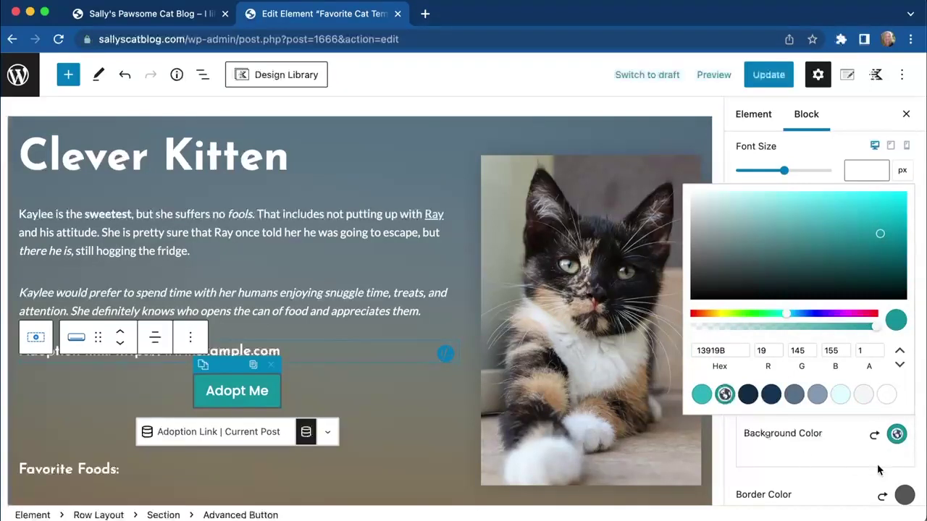
left_click(904, 496)
left_click(733, 456)
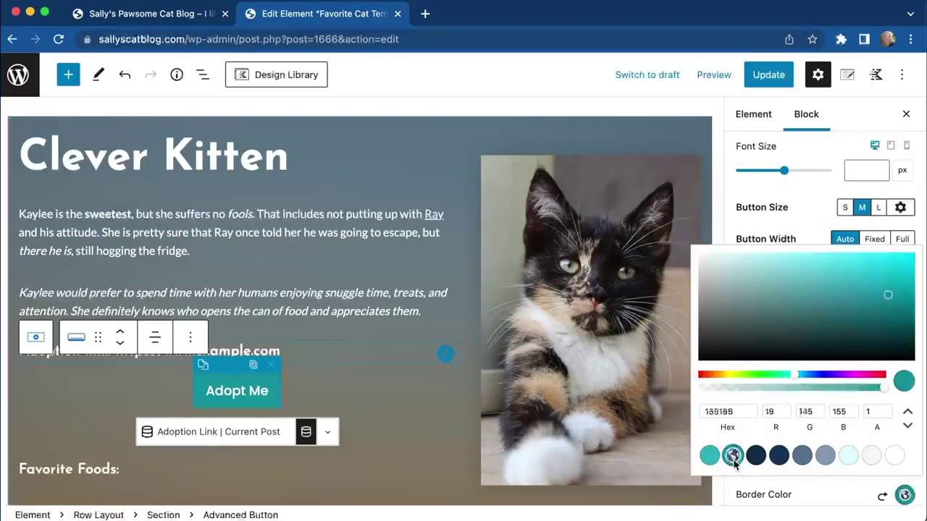
left_click(719, 495)
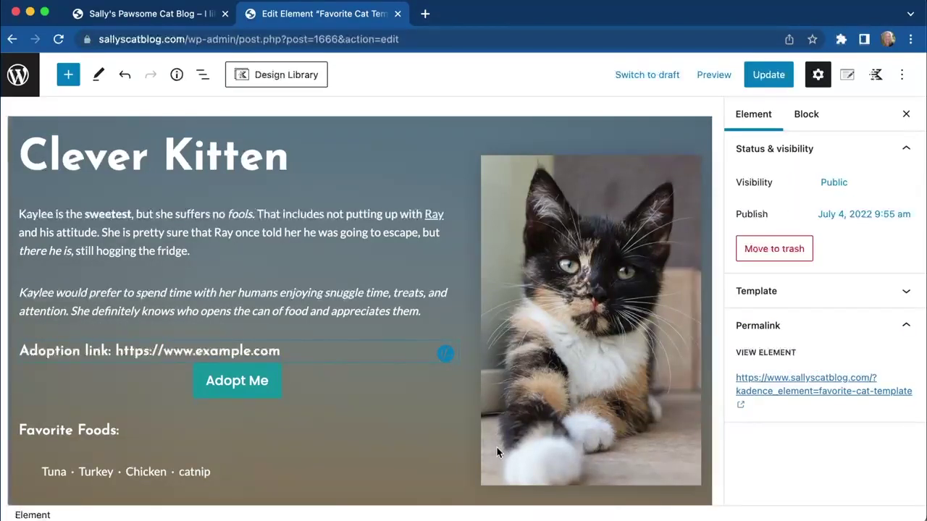
Set the Adopt Me button's hover background and hover border to the lighter teal palette color, and update the template
left_click(242, 383)
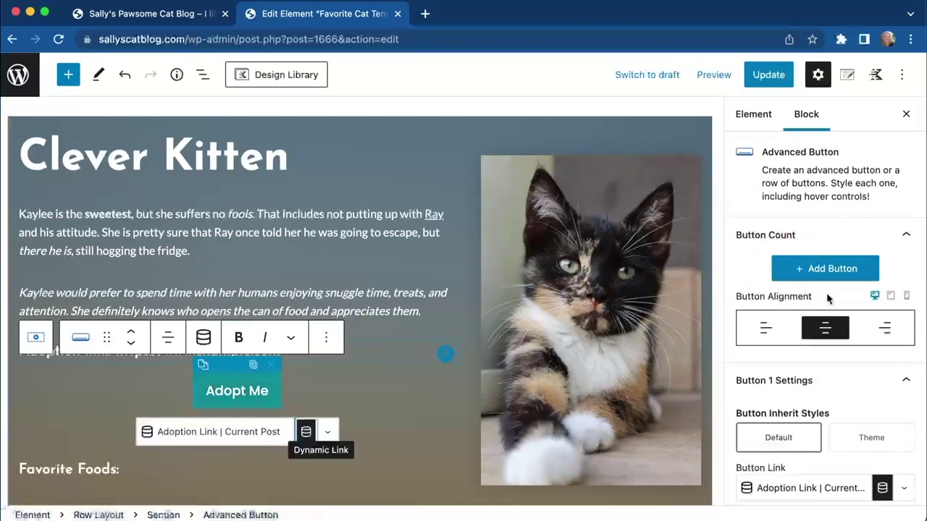
scroll(839, 380, "down", 8)
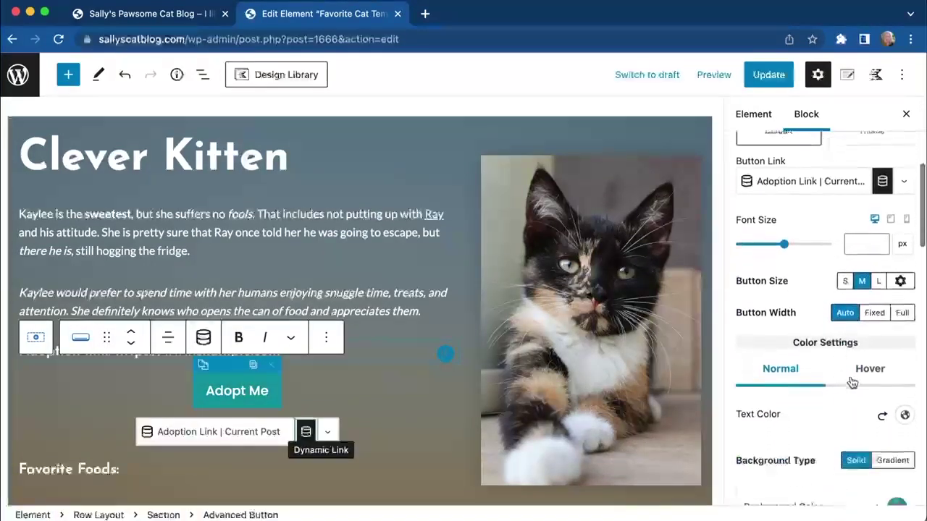
left_click(867, 371)
scroll(814, 445, "down", 3)
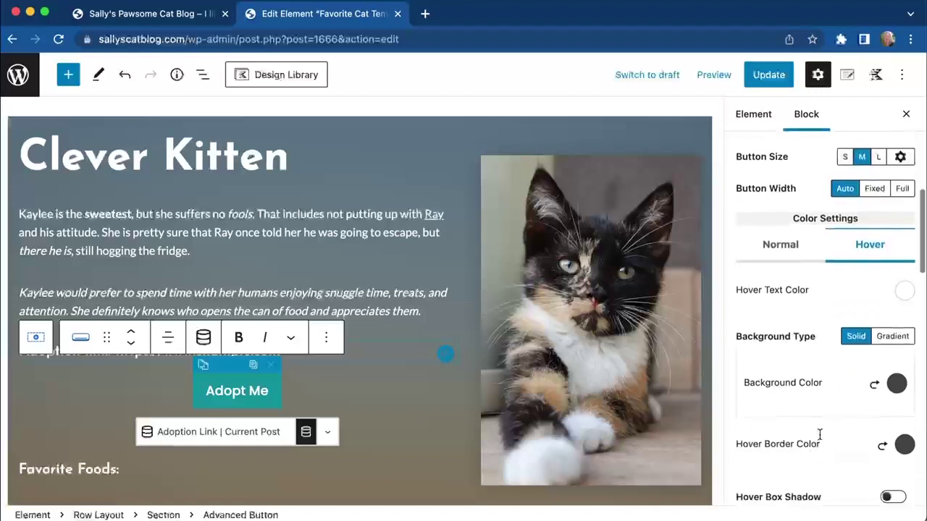
left_click(898, 386)
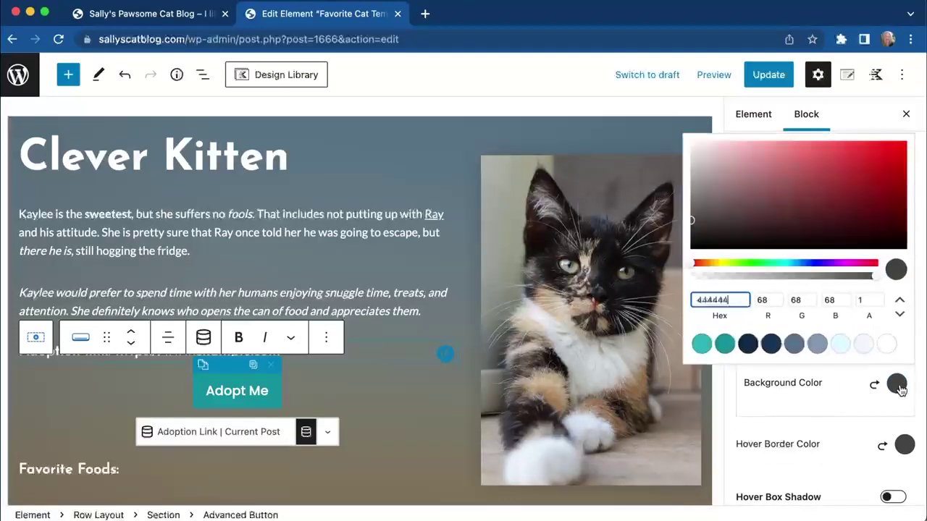
left_click(701, 345)
left_click(899, 449)
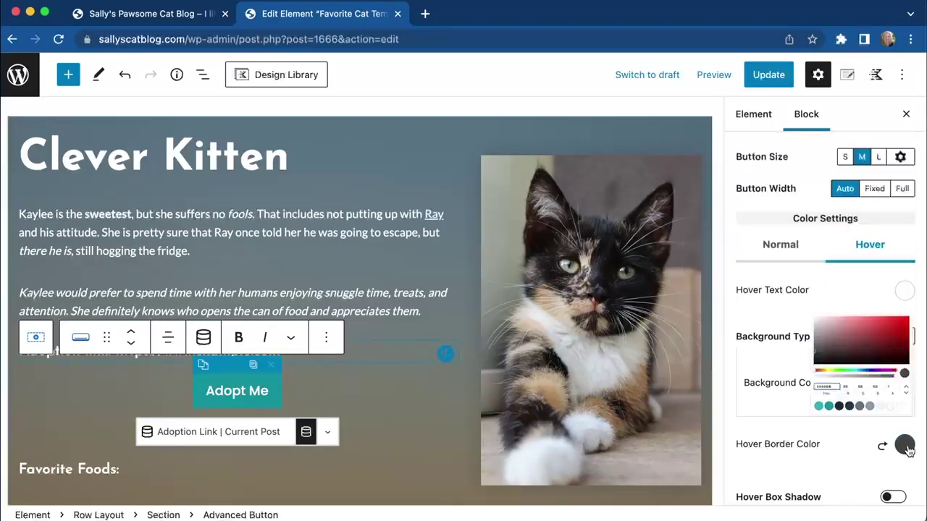
left_click(710, 408)
left_click(760, 457)
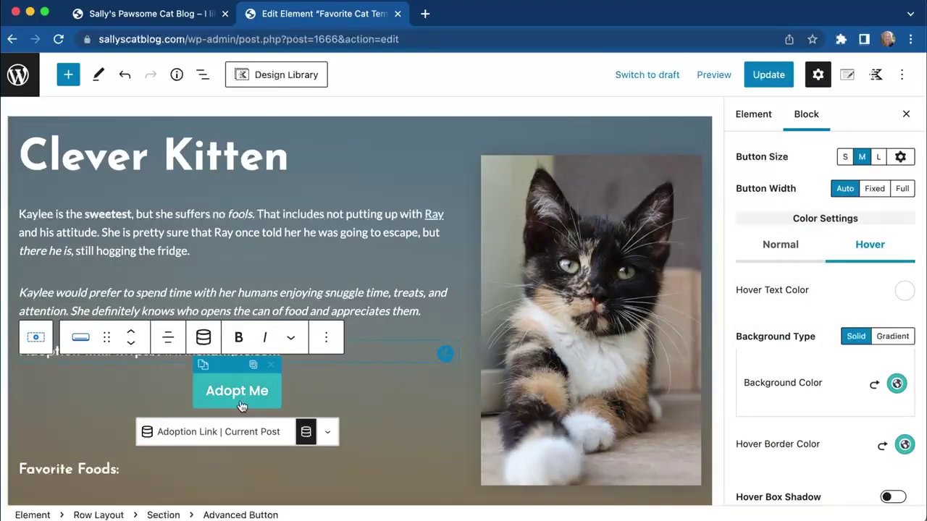
left_click(769, 79)
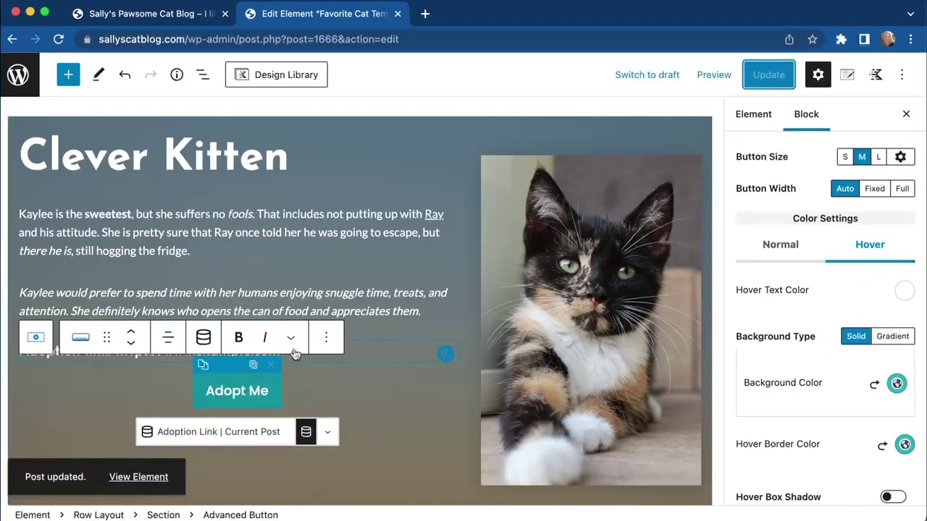
Enable conditional display for the Adopt Me button block
left_click(304, 302)
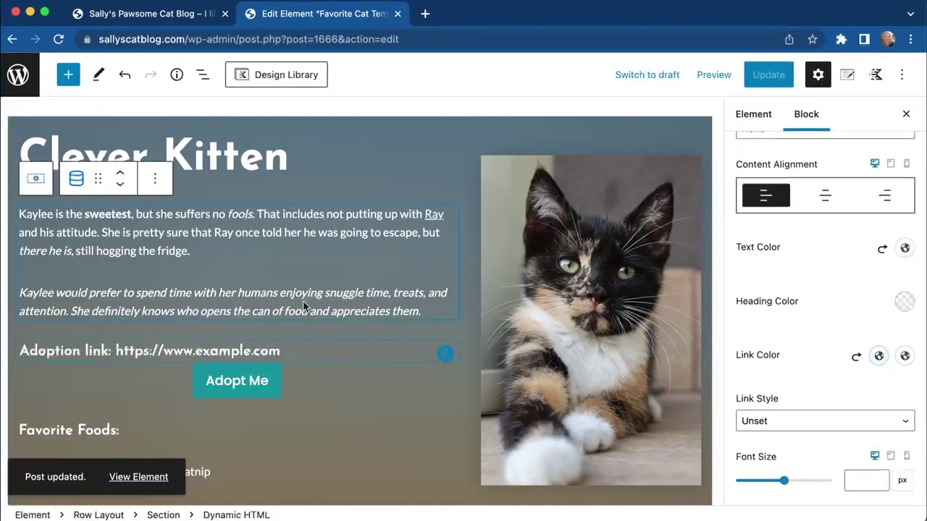
left_click(379, 355)
left_click(248, 380)
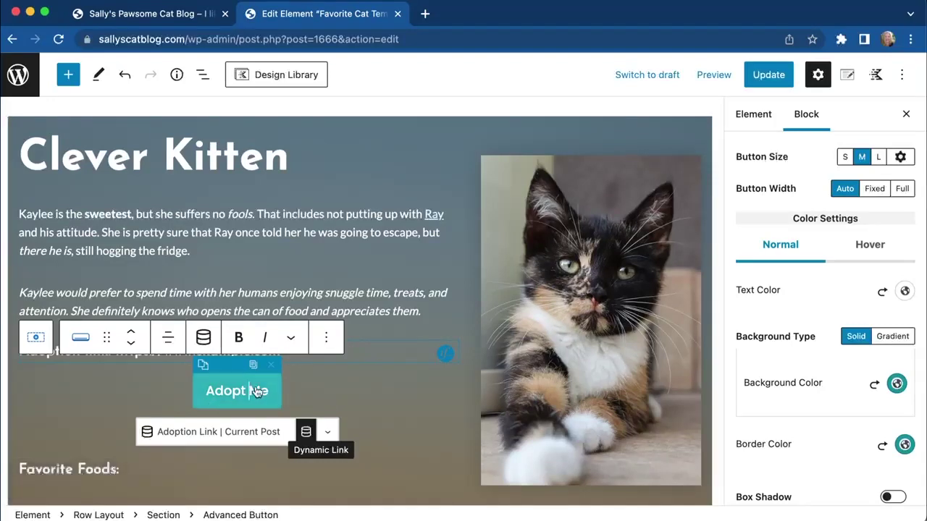
scroll(748, 427, "down", 15)
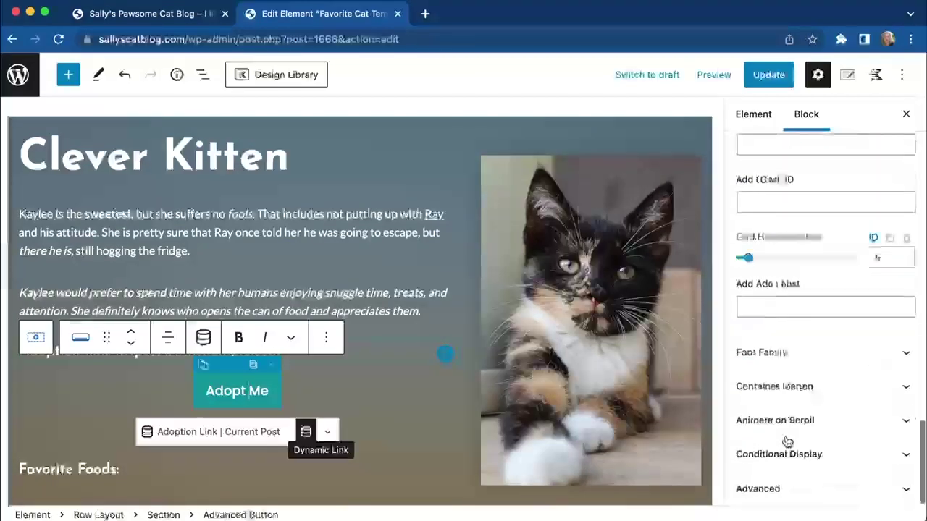
left_click(785, 453)
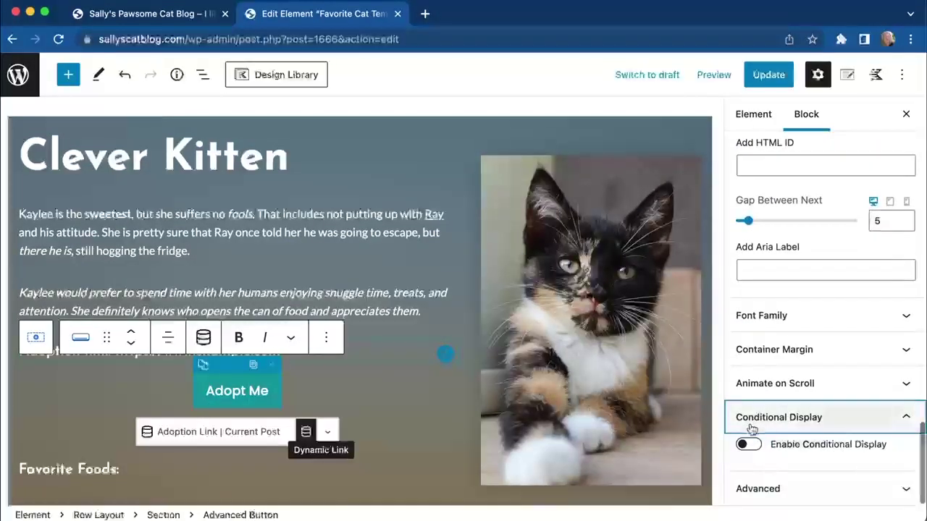
left_click(753, 447)
scroll(786, 453, "down", 5)
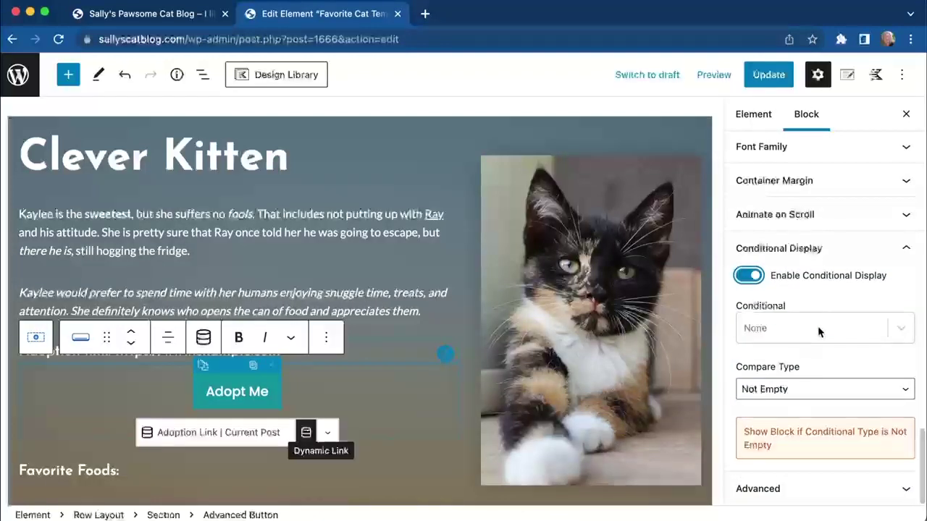
Make the button display only if the current post's Adoption Link custom field is Not Empty, and update the template
left_click(818, 327)
left_click(803, 387)
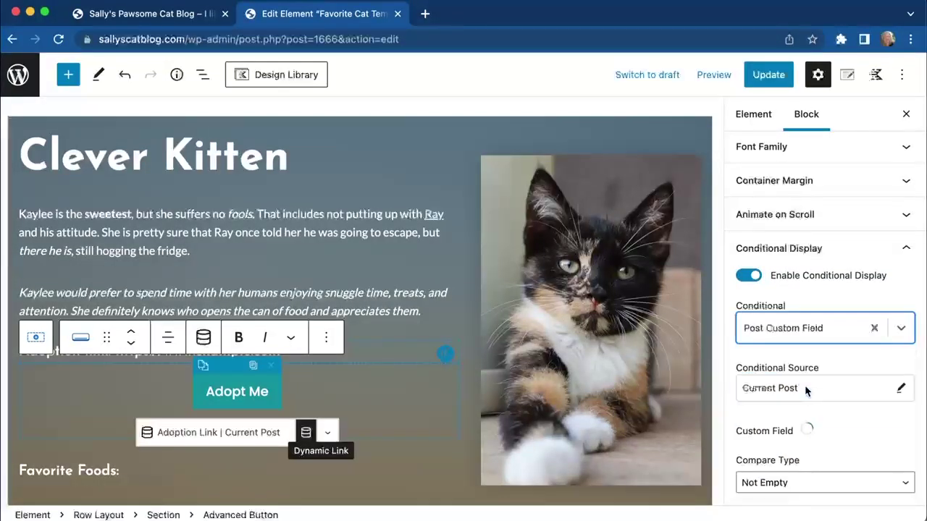
scroll(796, 413, "down", 1)
scroll(794, 422, "down", 2)
left_click(808, 357)
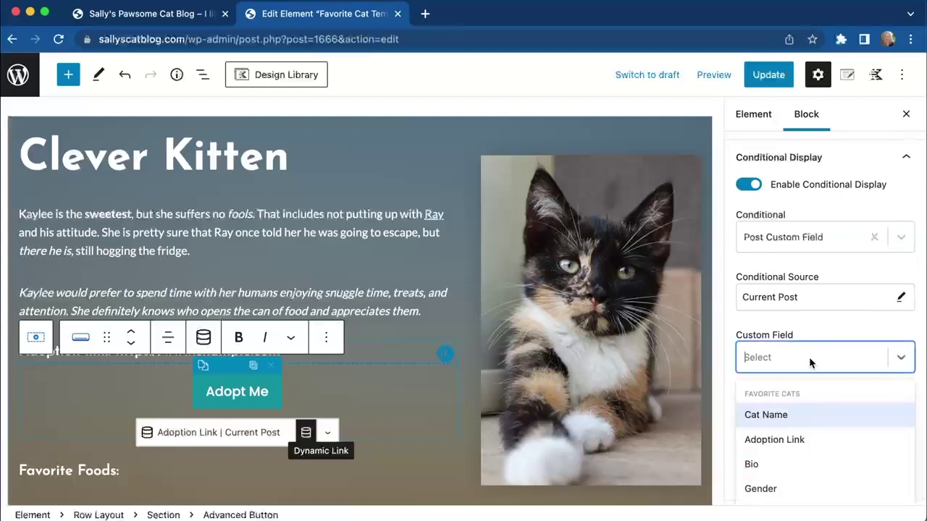
left_click(794, 444)
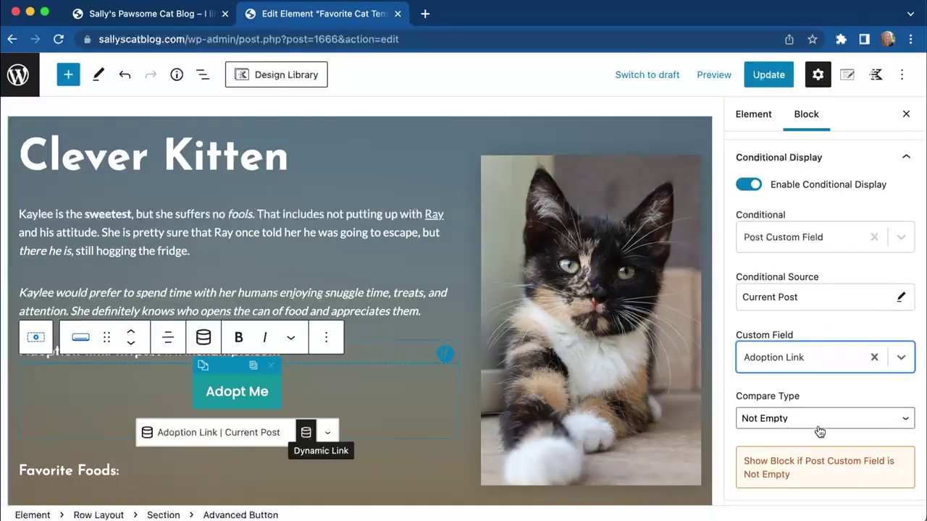
scroll(767, 469, "down", 1)
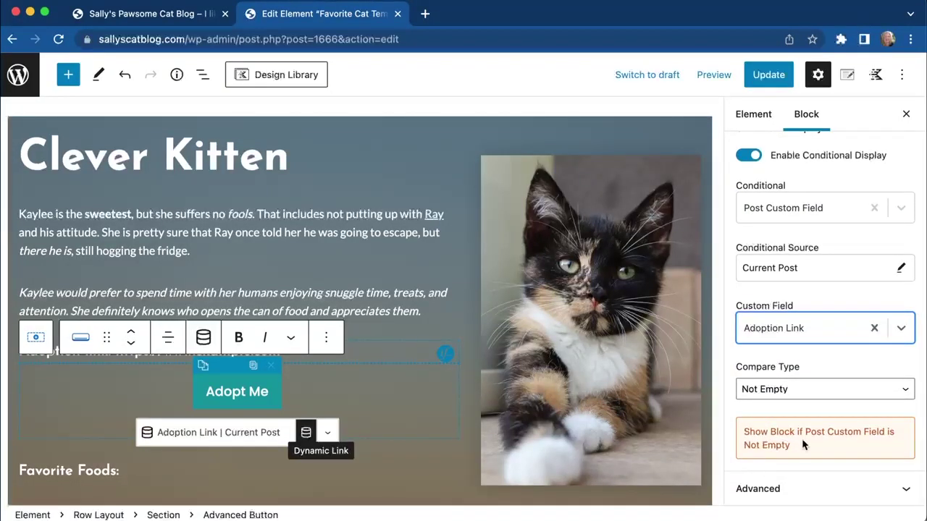
left_click(765, 76)
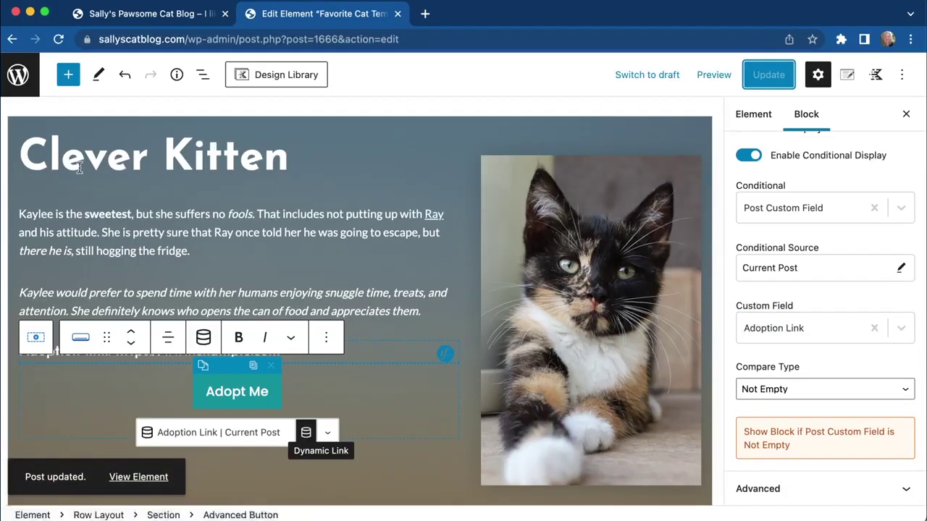
Leave the template editor and view the published Clever Kitten post from the Favorite Cats list to check its Adopt Me button
left_click(17, 75)
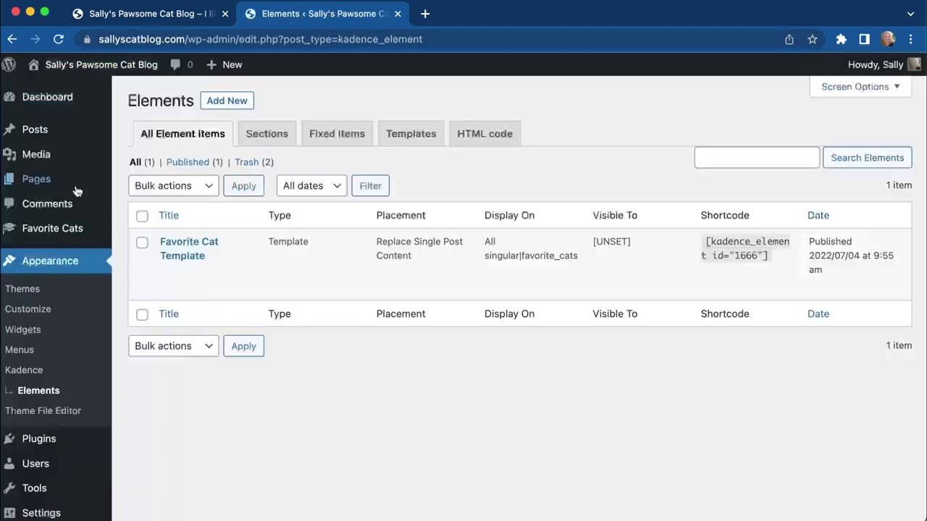
mouse_move(63, 228)
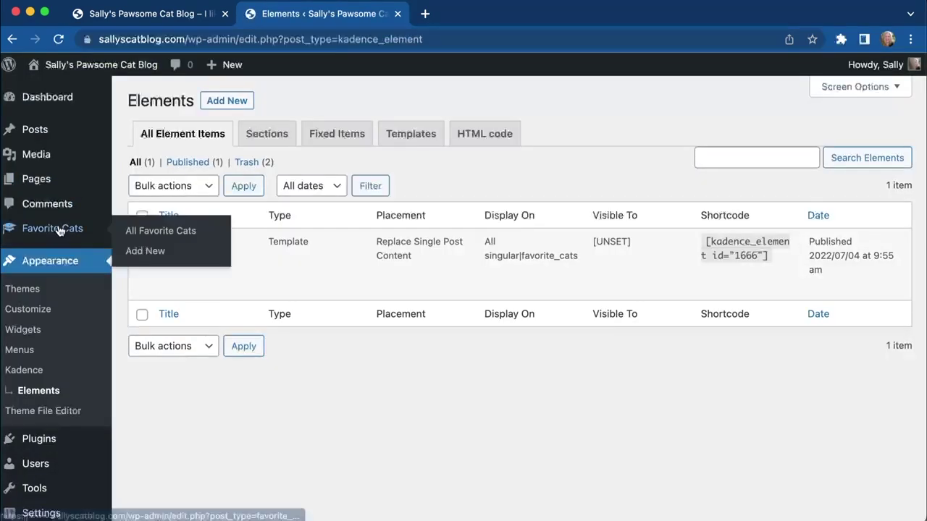
left_click(147, 232)
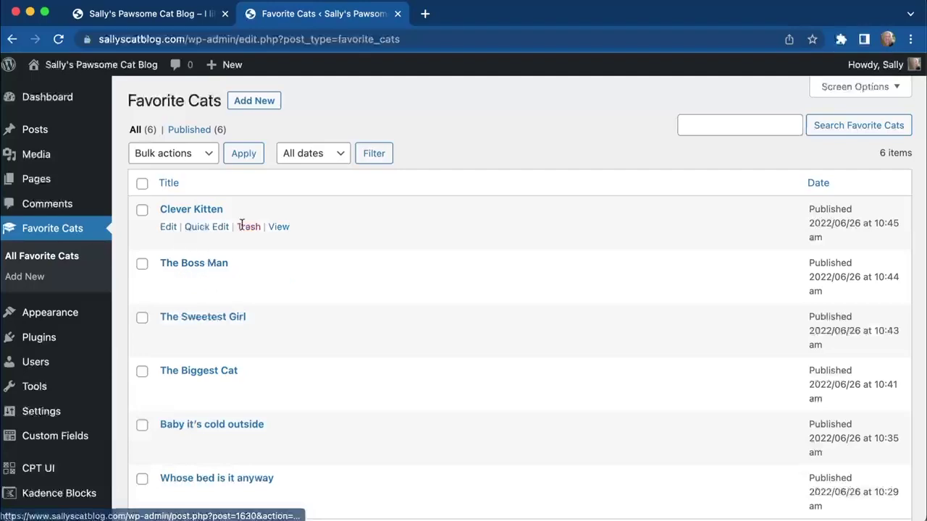
left_click(278, 227)
scroll(279, 290, "down", 2)
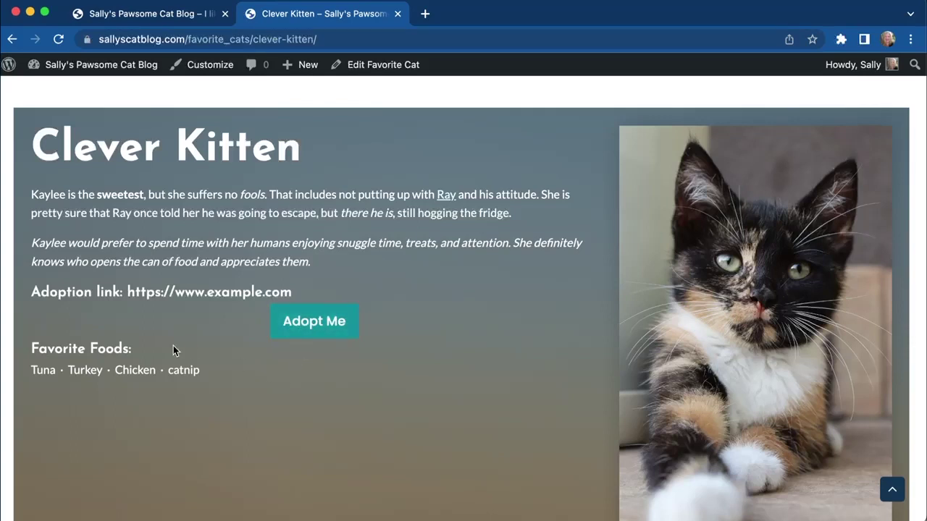
Return to the Favorite Cats list and view The Boss Man post, checking its adoption link, button and cat details
key("super+bracketleft")
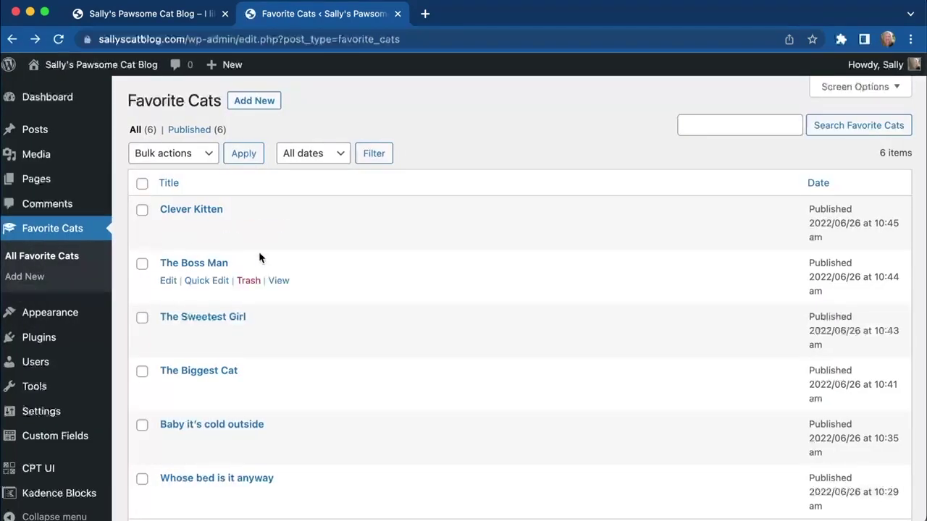
left_click(279, 281)
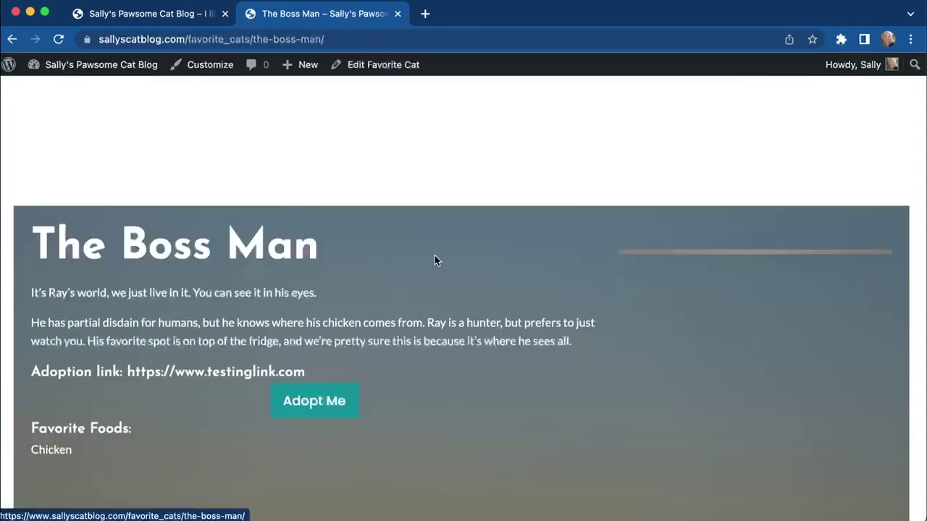
scroll(421, 289, "down", 5)
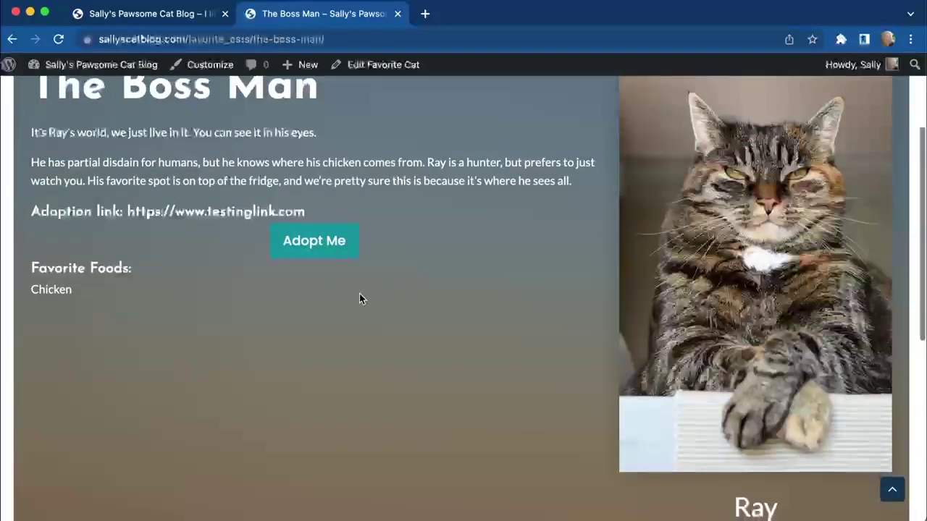
scroll(360, 298, "down", 2)
scroll(622, 346, "down", 2)
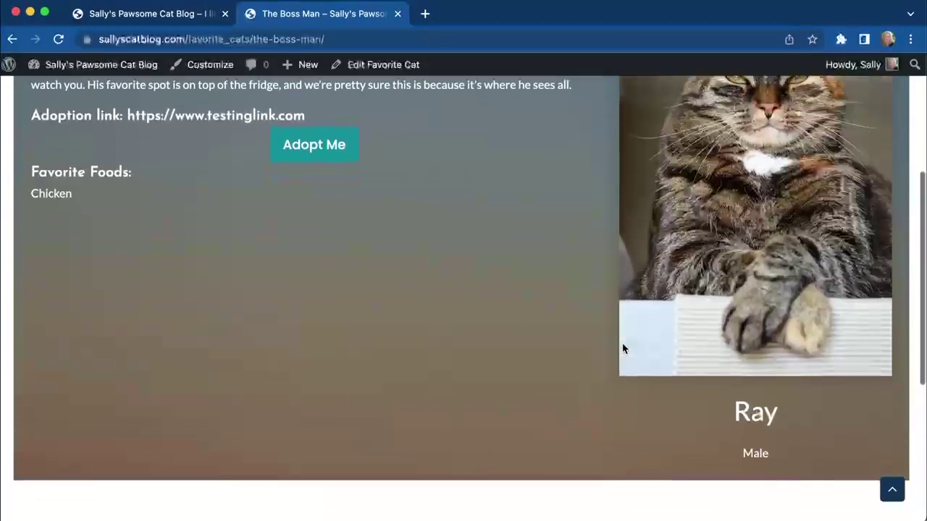
scroll(751, 320, "up", 4)
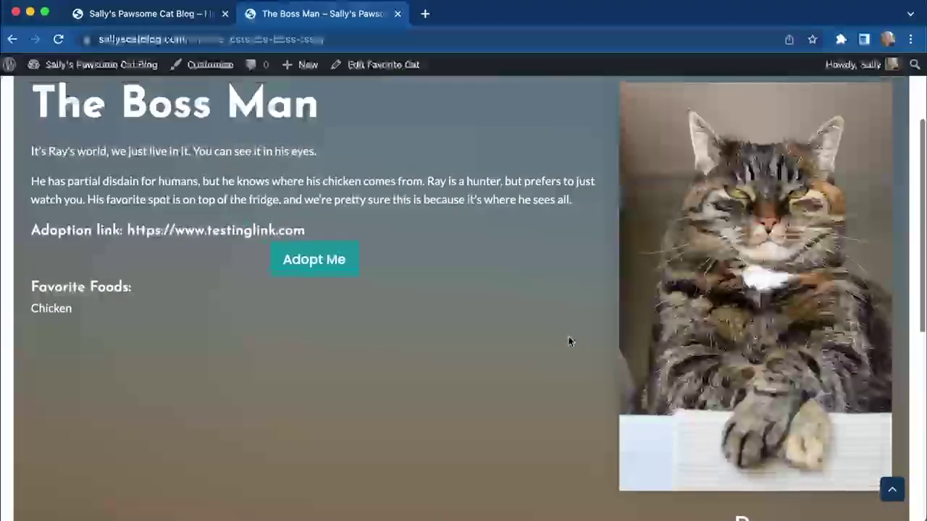
Go back to the Favorite Cats list and view The Sweetest Girl post to check the conditional button
scroll(569, 341, "left", 5)
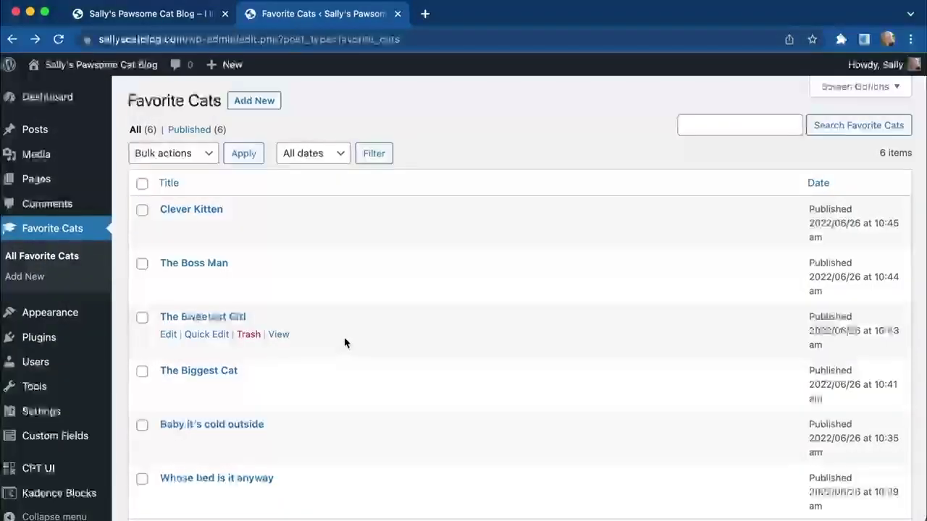
left_click(278, 336)
scroll(377, 348, "down", 3)
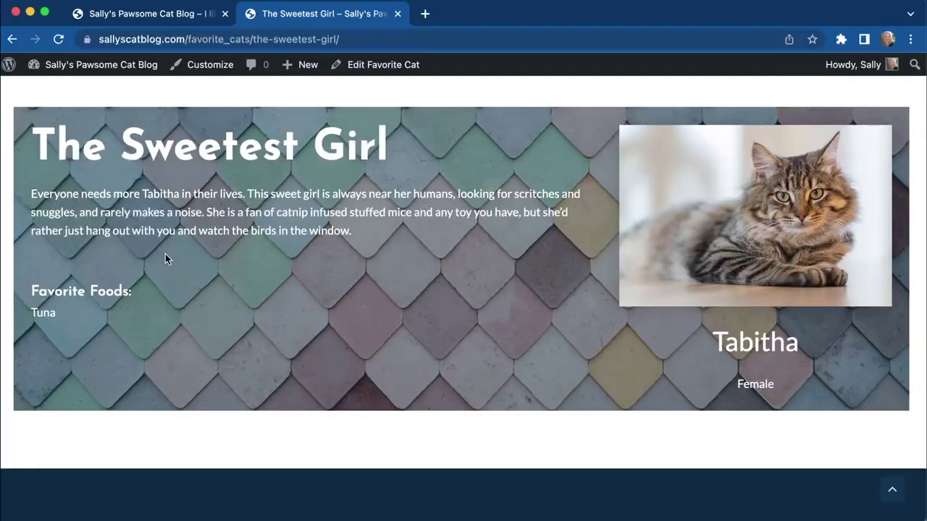
Return to the Favorite Cats list and view The Biggest Cat post to check the template's conditional content
key("super+bracketleft")
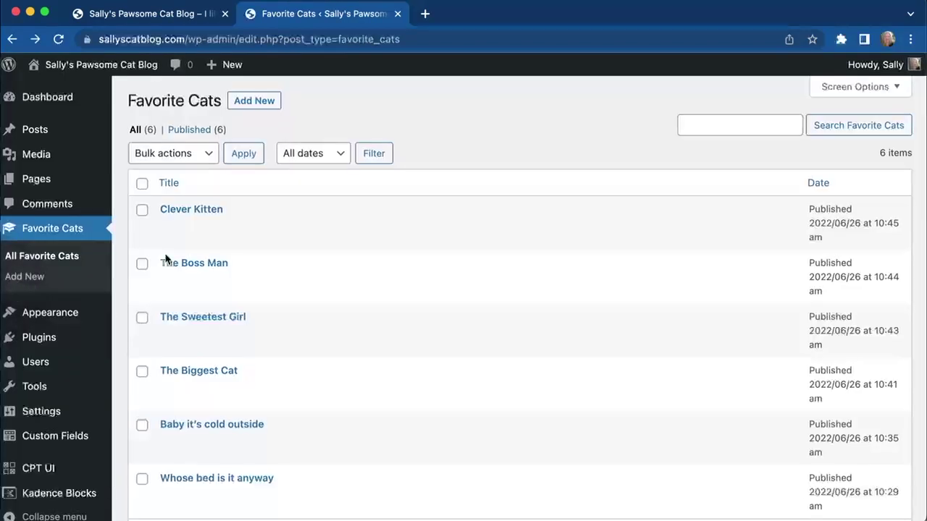
scroll(296, 298, "down", 3)
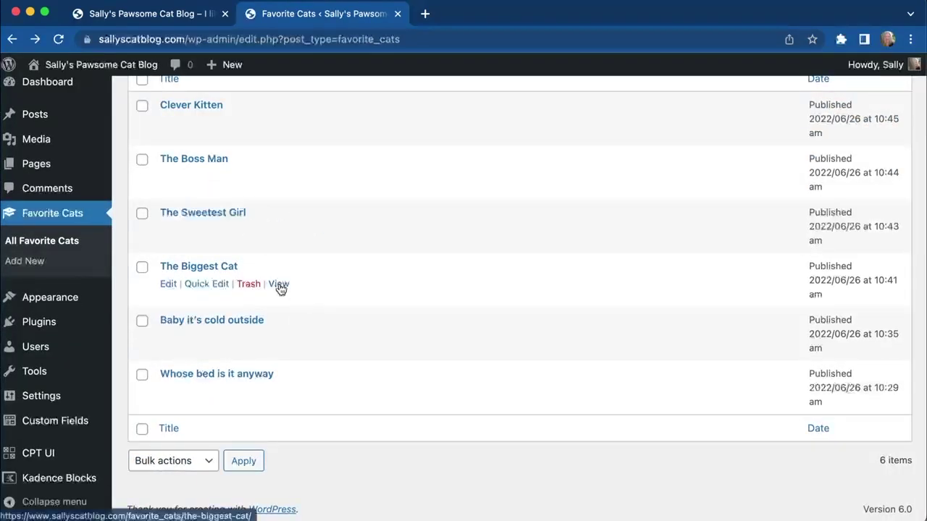
left_click(279, 285)
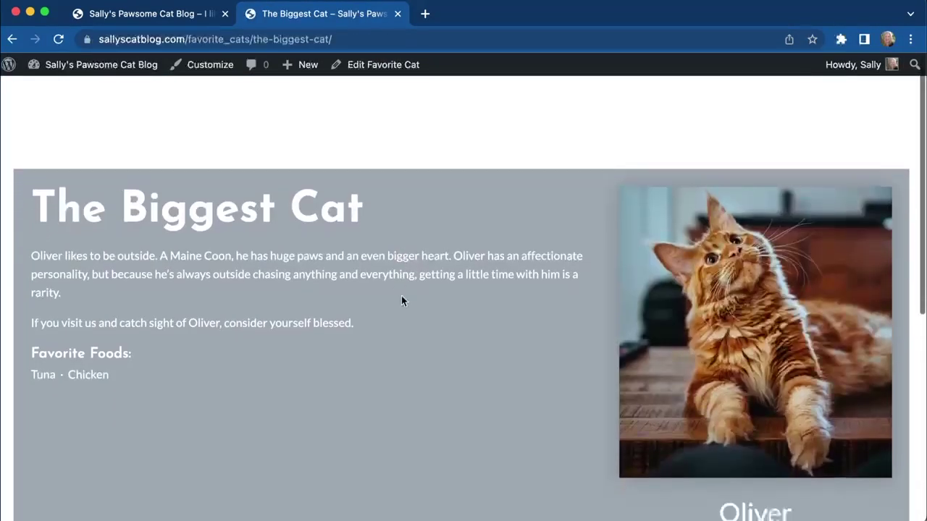
scroll(401, 301, "down", 3)
scroll(401, 300, "up", 1)
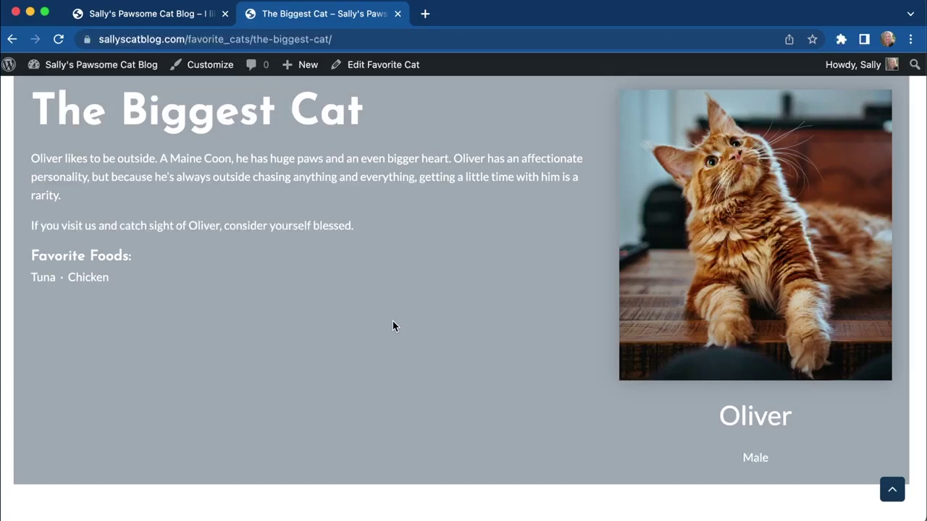
View the Baby it's cold outside and Whose bed is it anyway posts from the Favorite Cats list to check their layouts
scroll(393, 326, "left", 5)
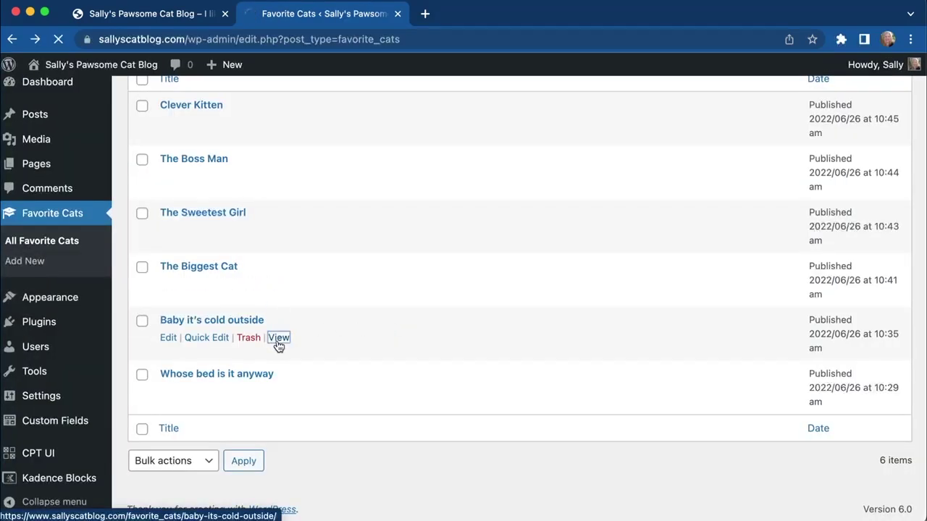
scroll(377, 323, "down", 2)
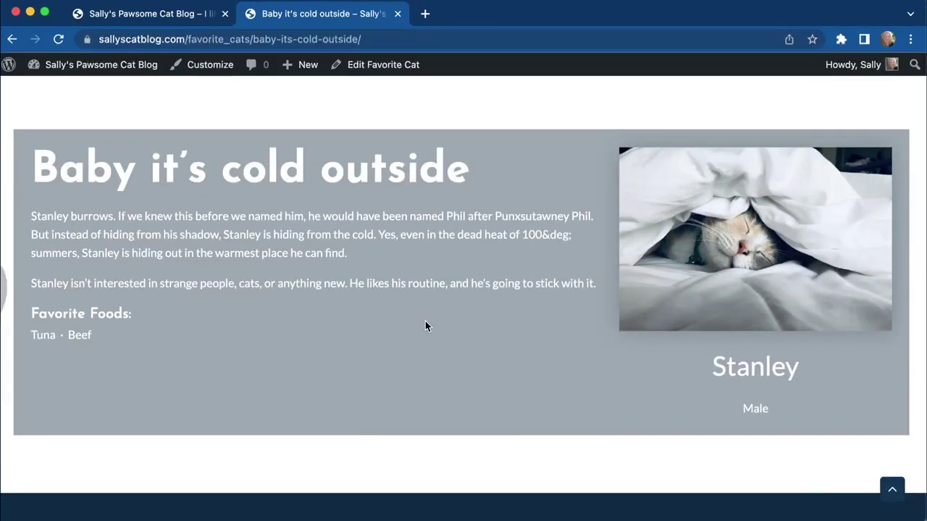
key("super+bracketleft")
mouse_move(287, 376)
left_click(279, 391)
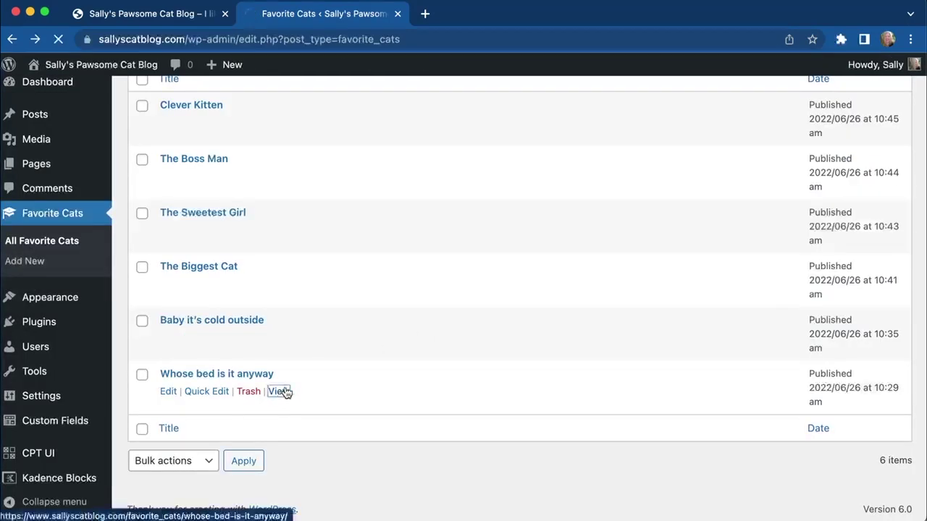
scroll(428, 332, "down", 3)
scroll(428, 331, "down", 1)
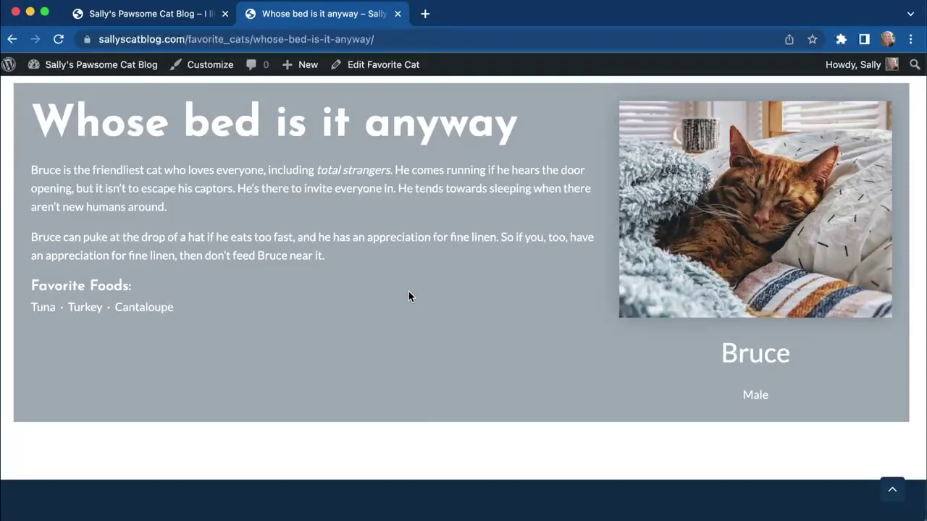
scroll(408, 292, "up", 2)
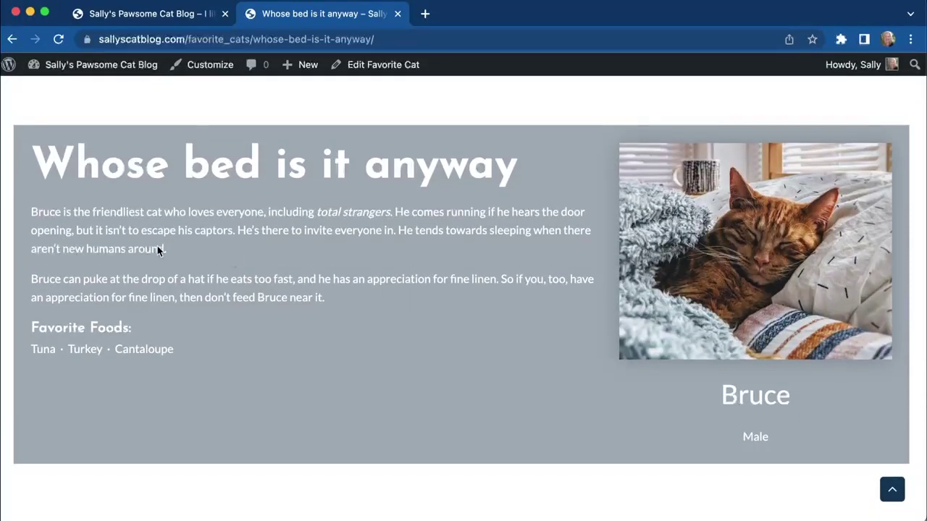
Add a new page from the site's Pages list and title it Favorite Cats
left_click(73, 90)
mouse_move(81, 181)
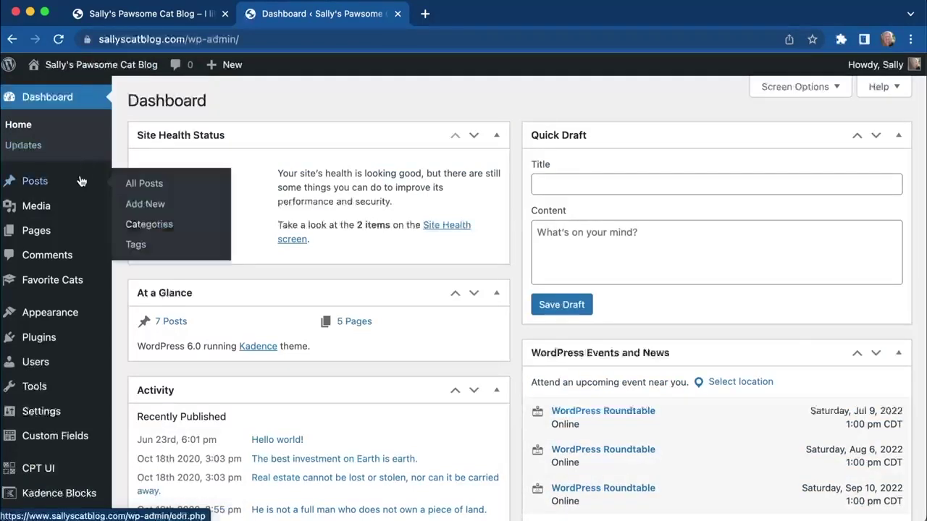
mouse_move(36, 231)
left_click(138, 231)
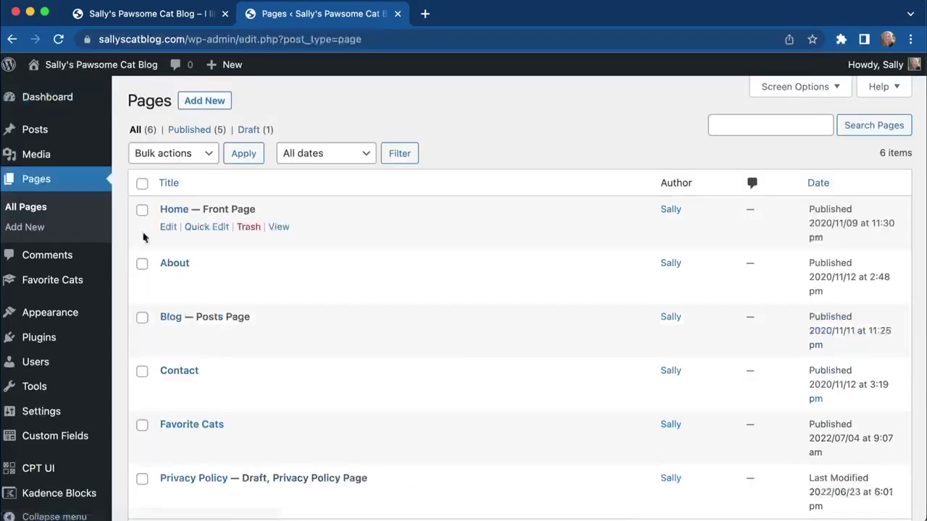
left_click(197, 105)
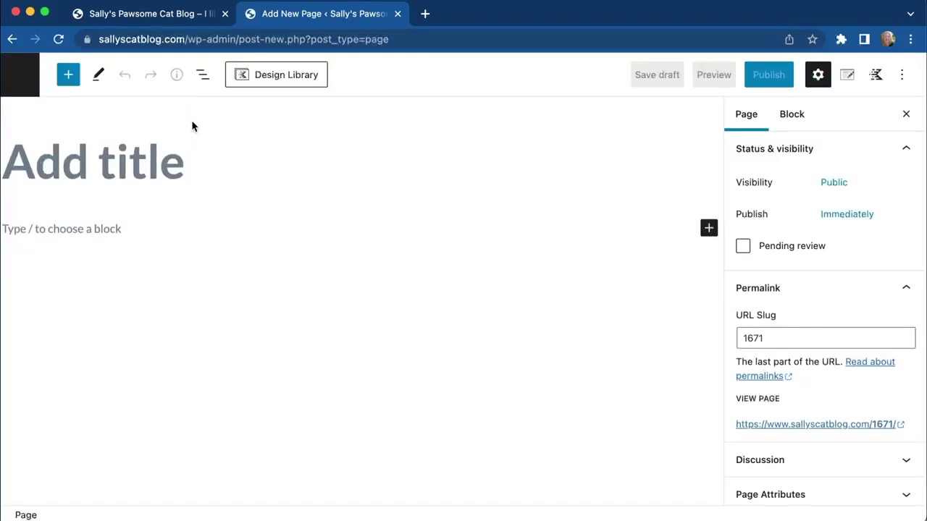
left_click(165, 165)
type("Fa")
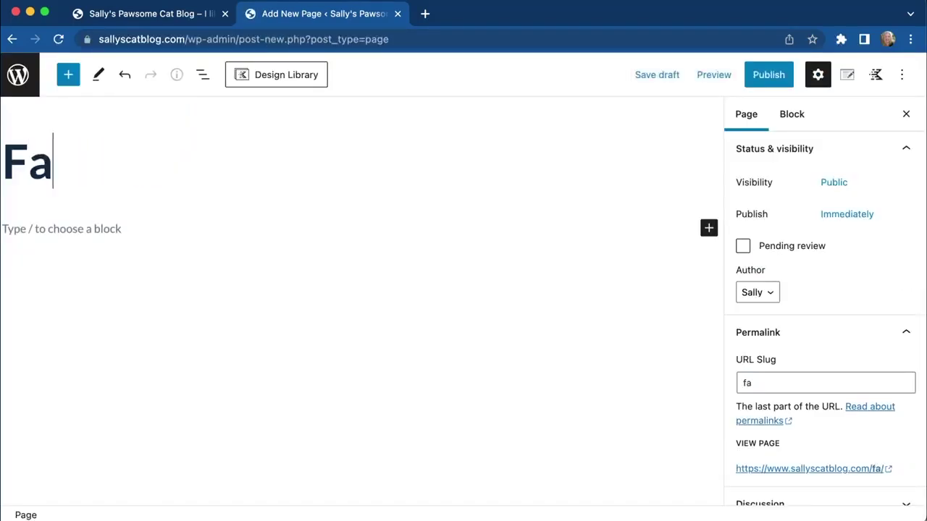
type("vorite Cats")
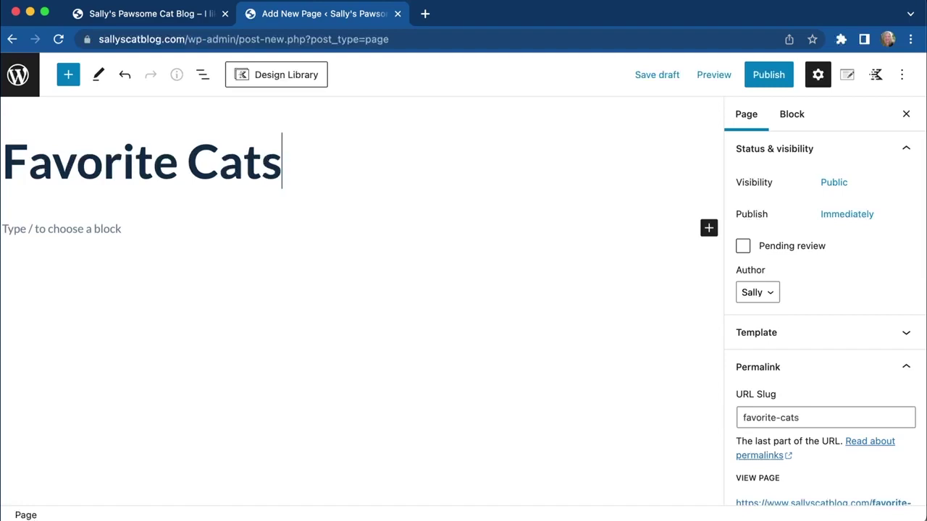
Insert a Post Grid/Carousel block below the title, using the second initial style with the overlapping text box and read-more button
key("Return")
type("/post g")
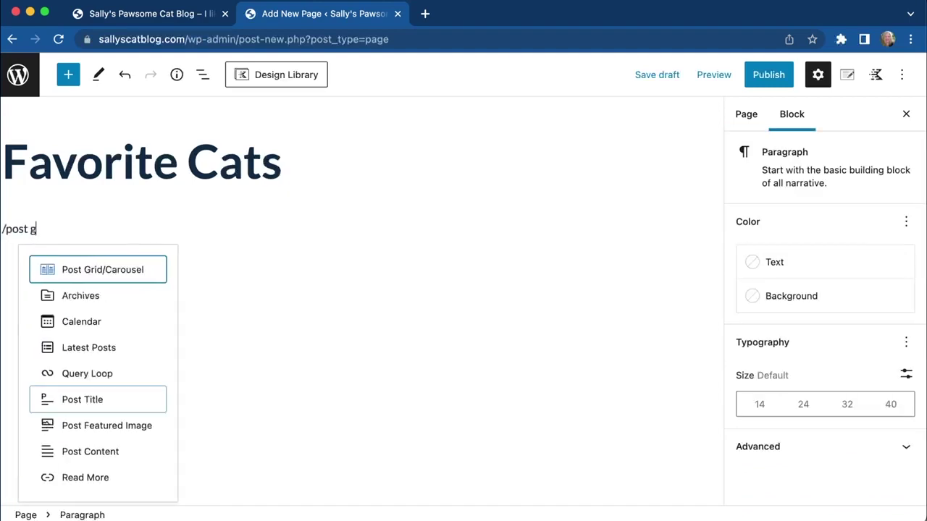
type("rid")
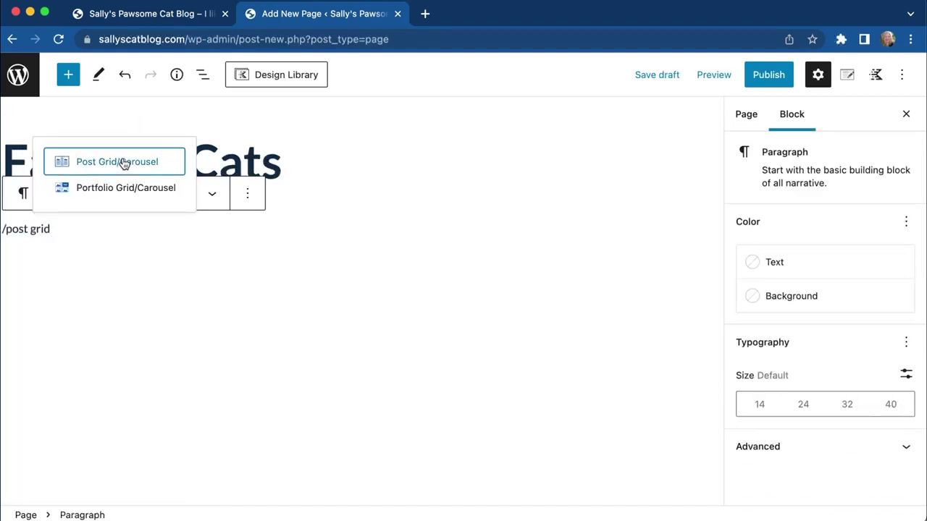
left_click(123, 164)
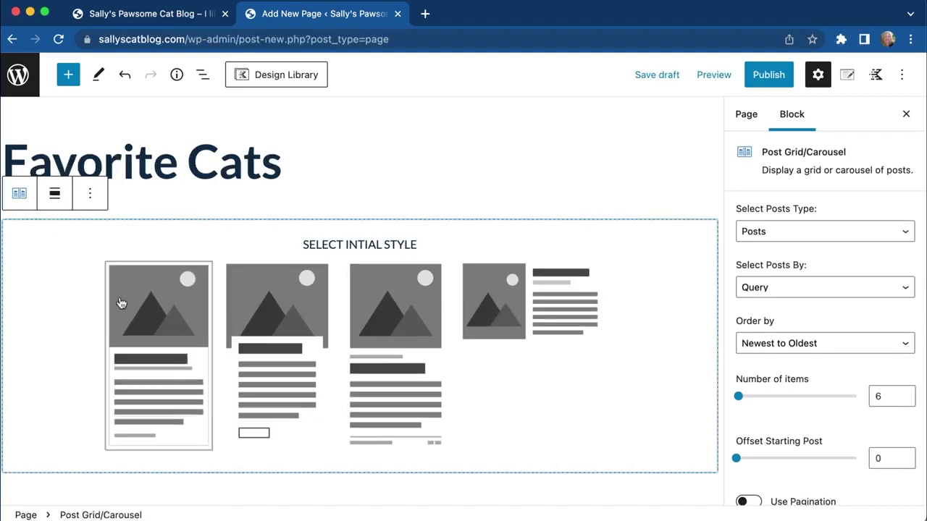
left_click(265, 296)
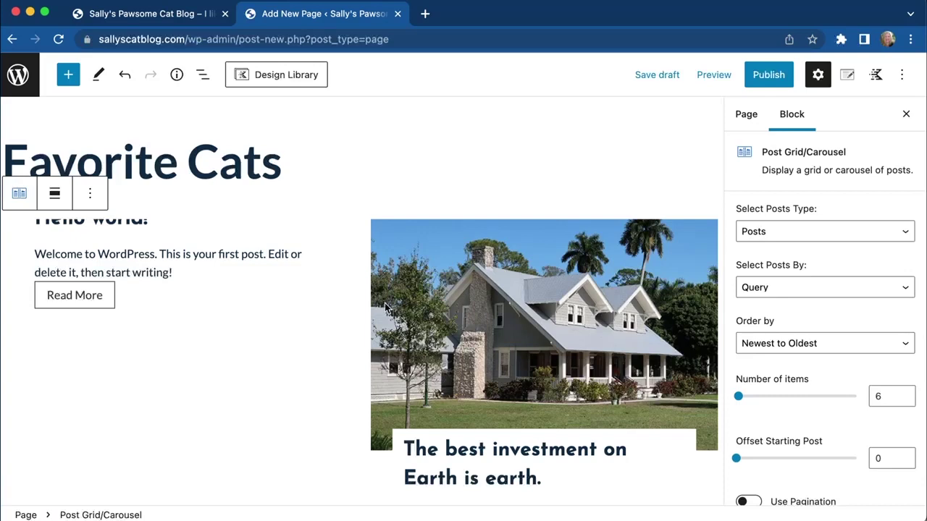
Set the post grid's post type to Favorite Cats and check the resulting cards
left_click(811, 233)
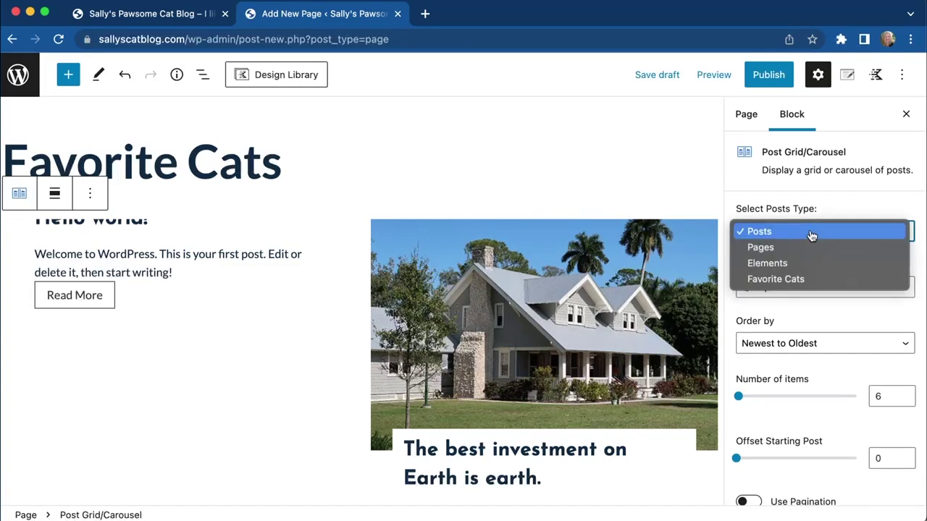
left_click(811, 280)
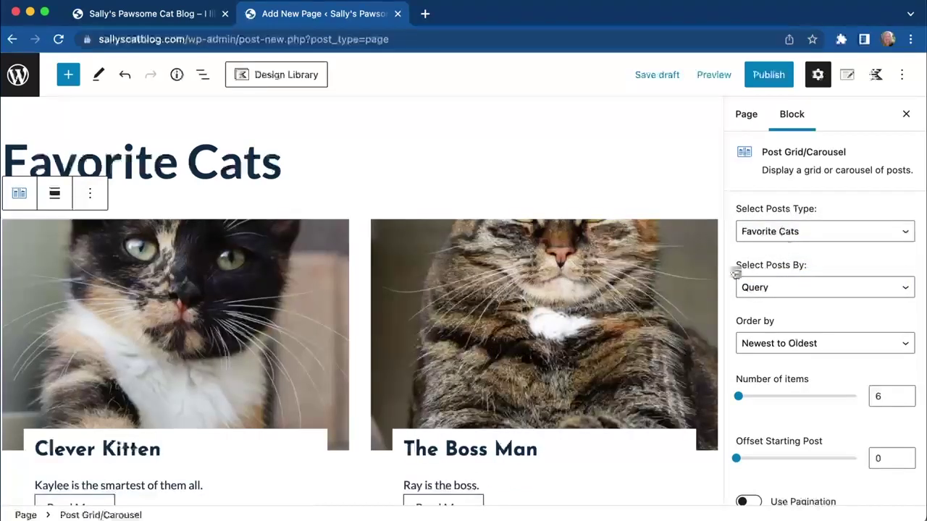
scroll(606, 318, "down", 2)
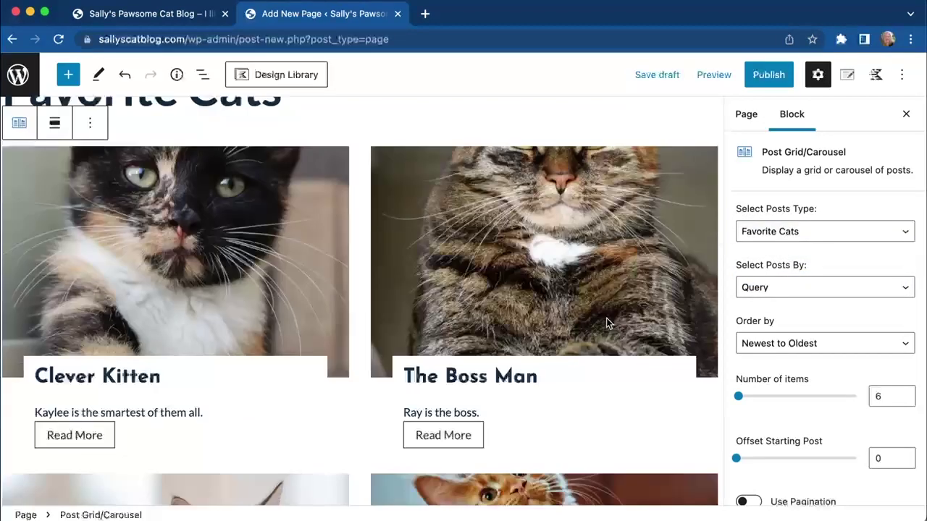
Set the post grid's layout to 3 columns with a column gap of 27 px
scroll(802, 373, "down", 8)
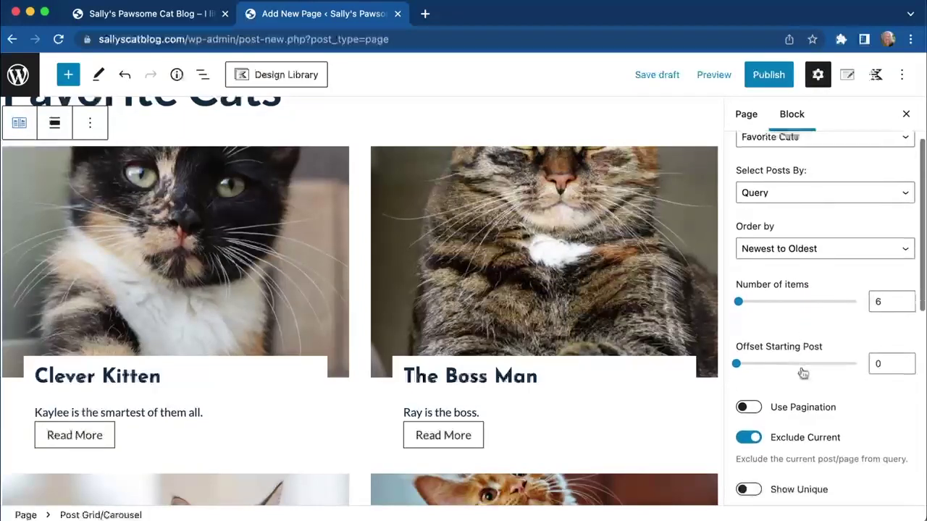
scroll(802, 372, "down", 2)
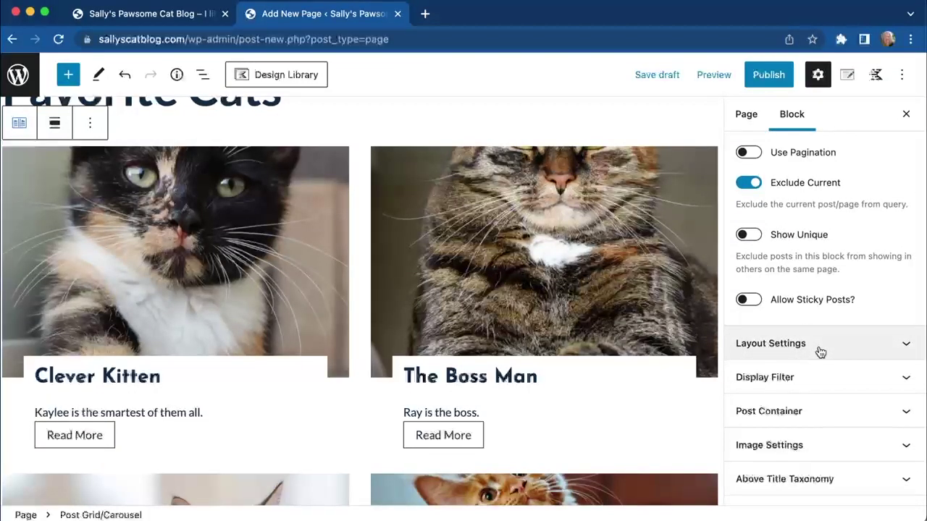
left_click(818, 352)
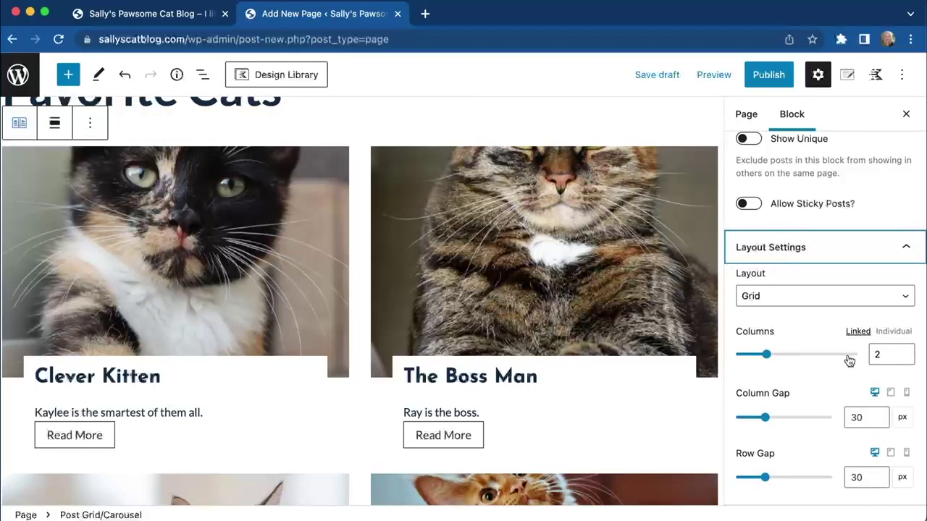
left_click(874, 354)
type("3")
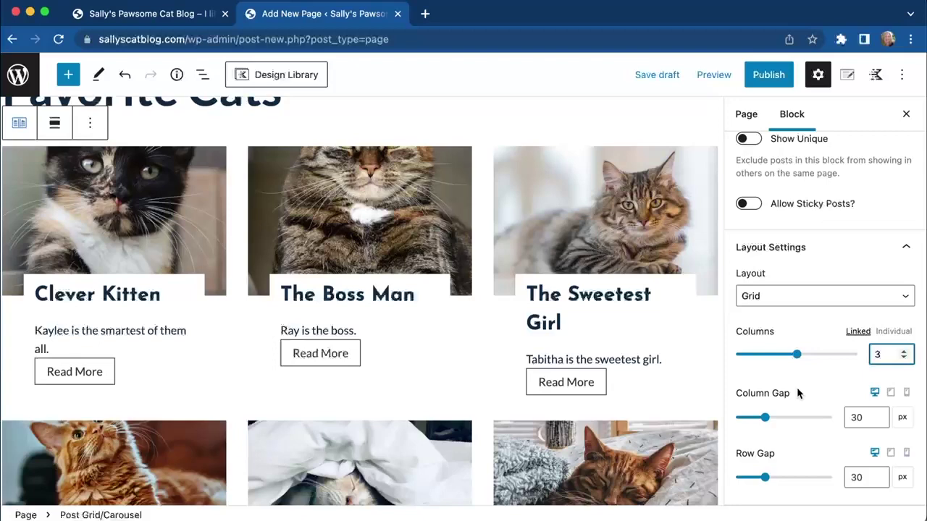
scroll(782, 362, "down", 2)
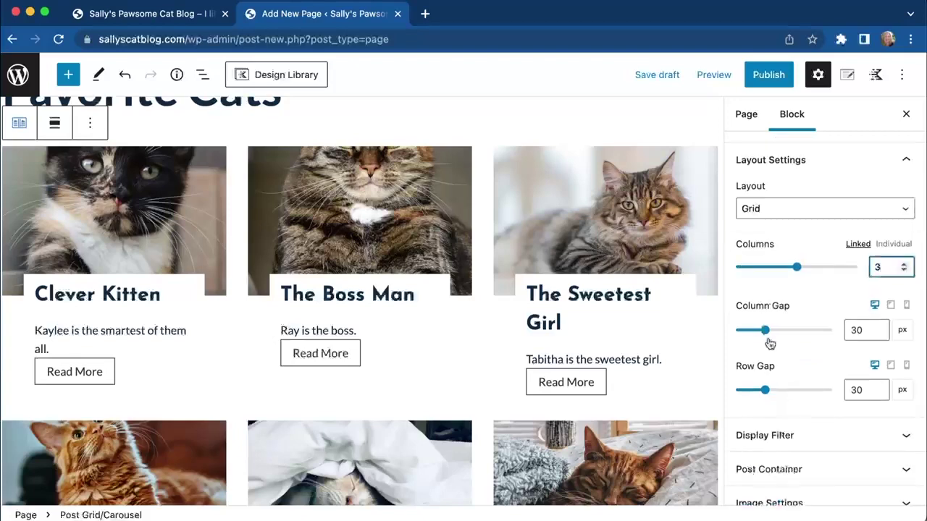
mouse_move(765, 334)
left_mouse_down()
mouse_move(754, 334)
mouse_move(762, 335)
left_mouse_up()
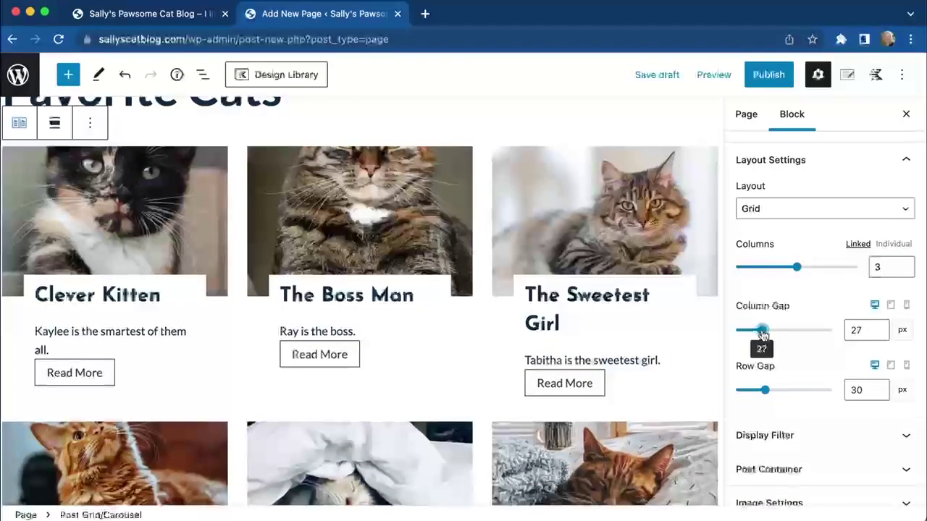
Set the post container's border color to the dark navy palette color 0F2A43
scroll(789, 434, "down", 2)
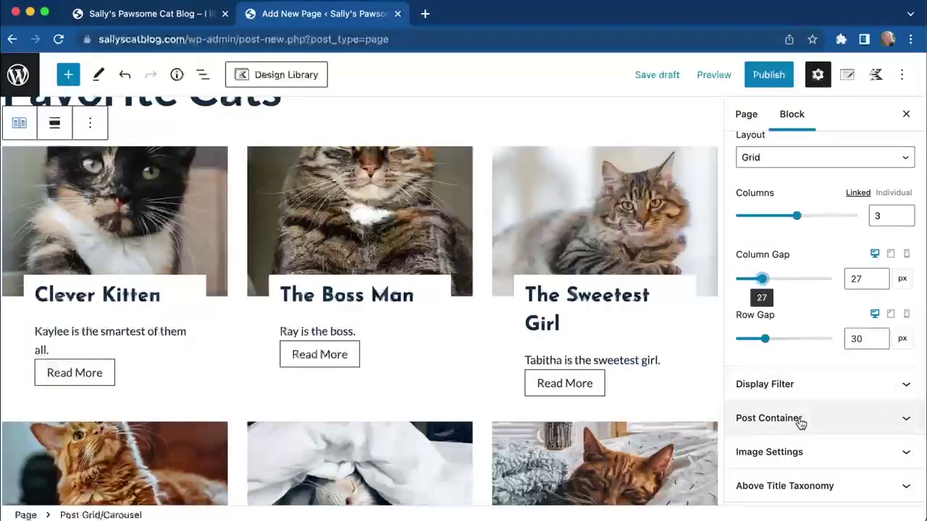
scroll(799, 433, "down", 1)
left_click(802, 365)
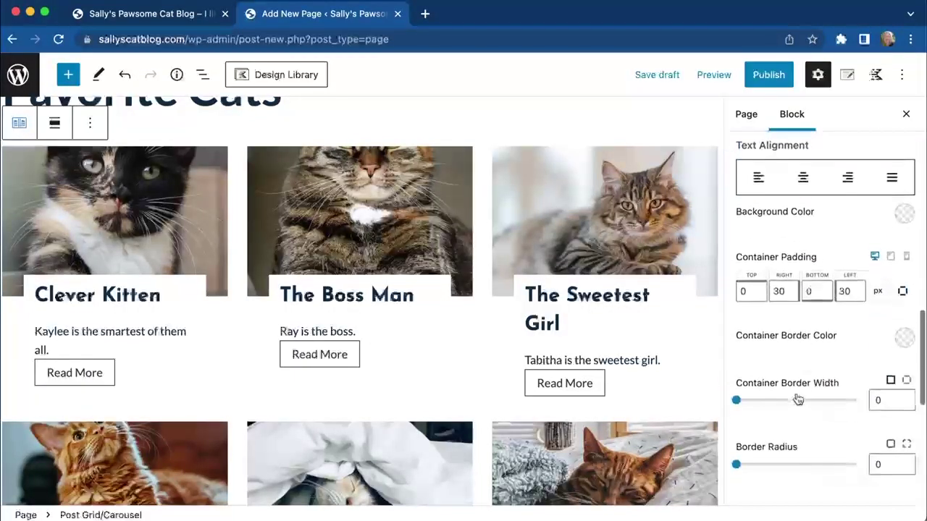
left_click(902, 339)
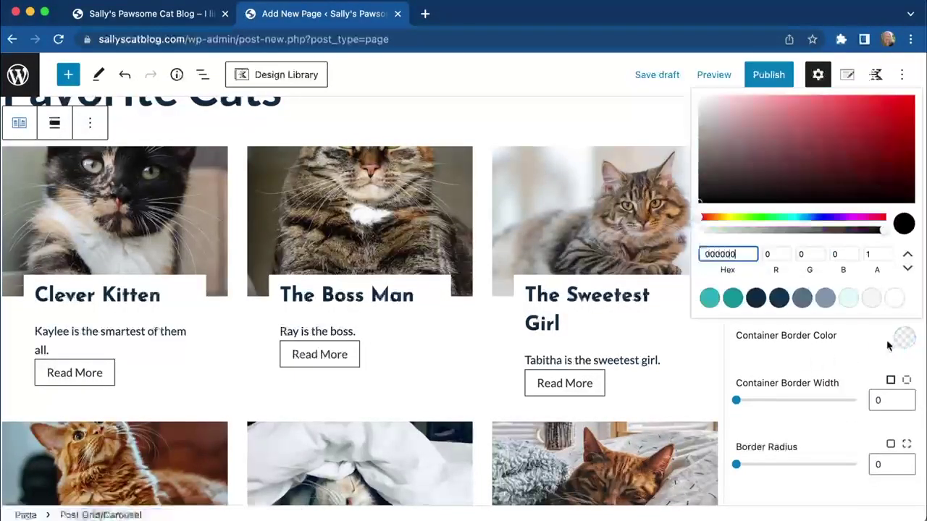
left_click(755, 297)
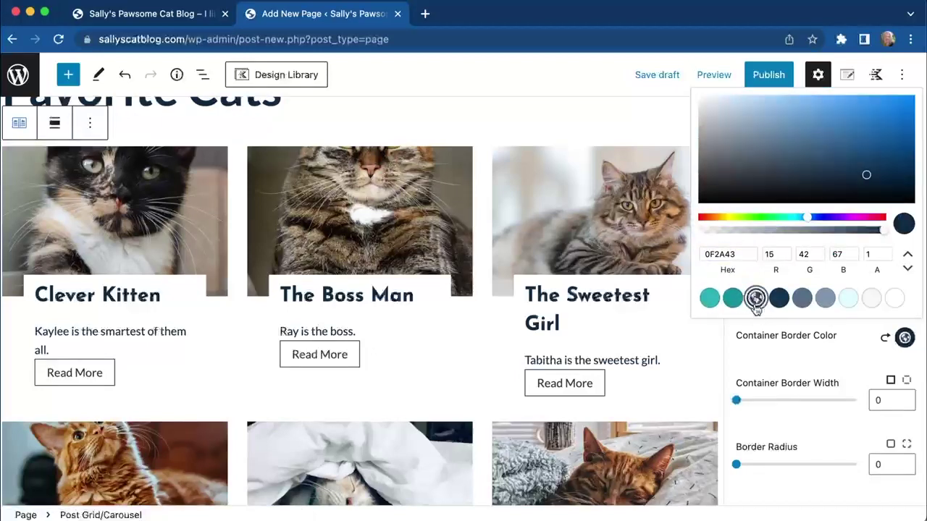
left_click(775, 355)
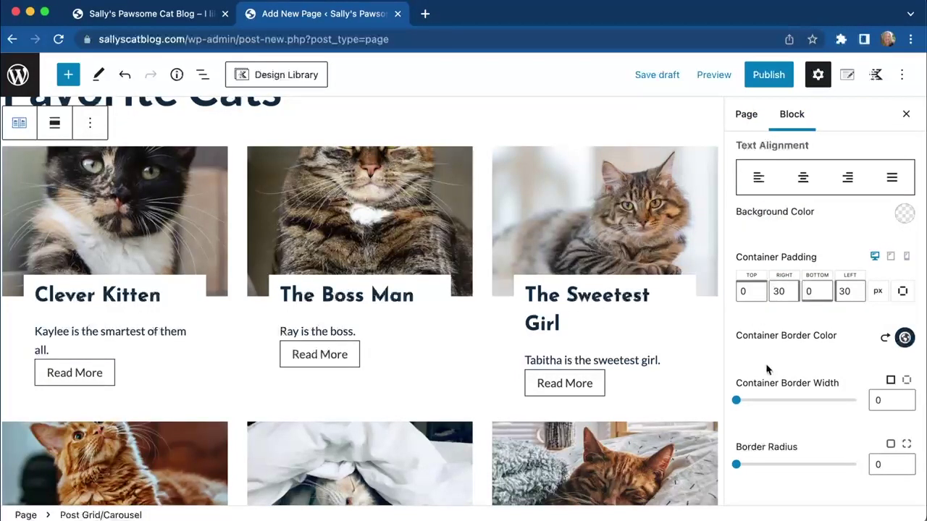
Set the header background of the post cards to the pale aqua palette color E0FCFF
scroll(769, 365, "down", 3)
scroll(619, 389, "down", 5)
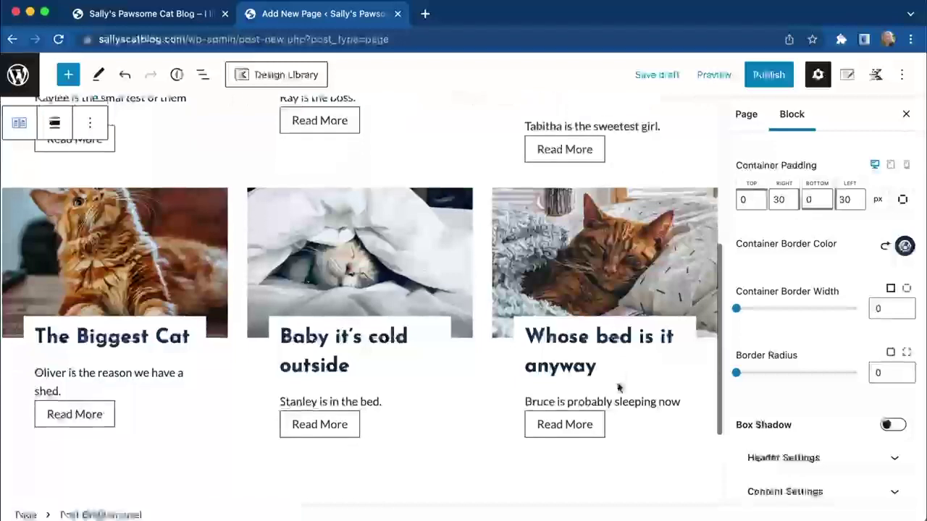
scroll(800, 412, "down", 2)
left_click(802, 391)
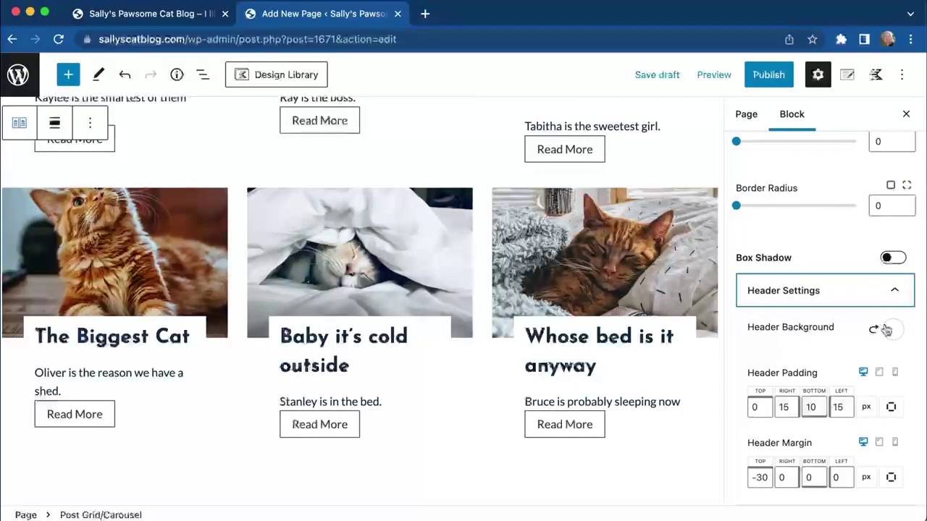
left_click(887, 330)
left_click(836, 291)
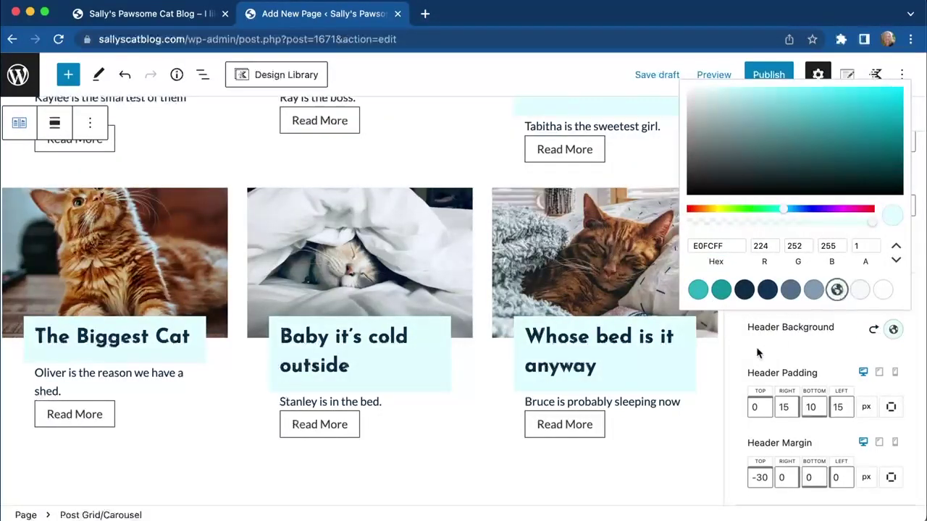
left_click(746, 368)
Try the post grid without its images by turning Show Image off and back on
scroll(746, 371, "down", 4)
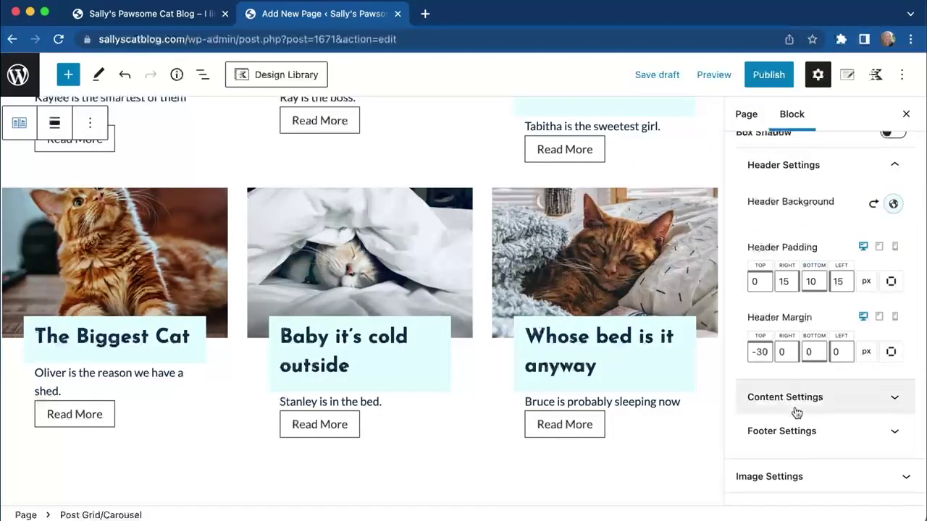
scroll(792, 409, "down", 3)
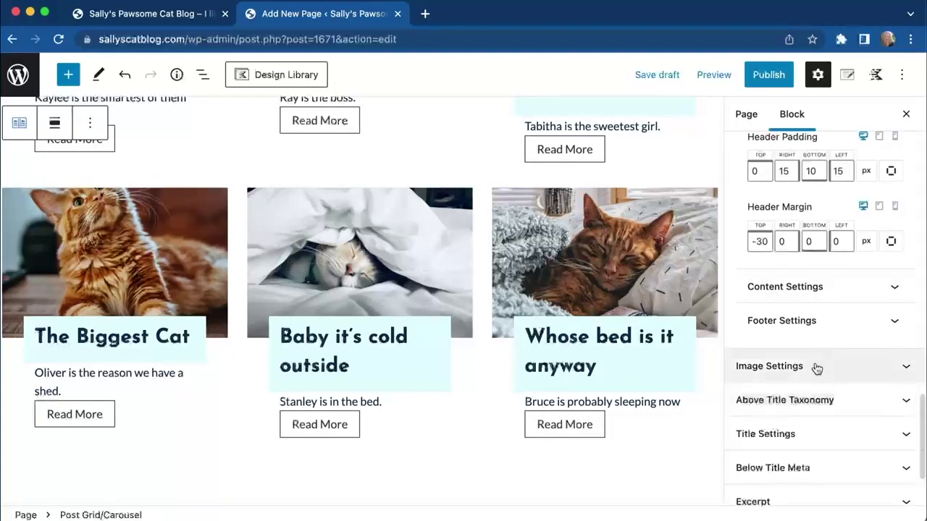
left_click(815, 368)
scroll(809, 348, "down", 2)
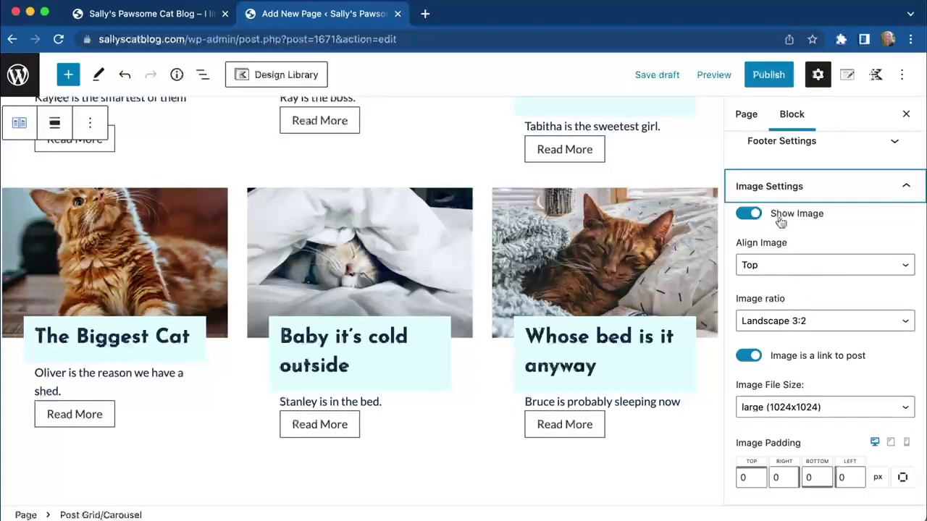
left_click(749, 215)
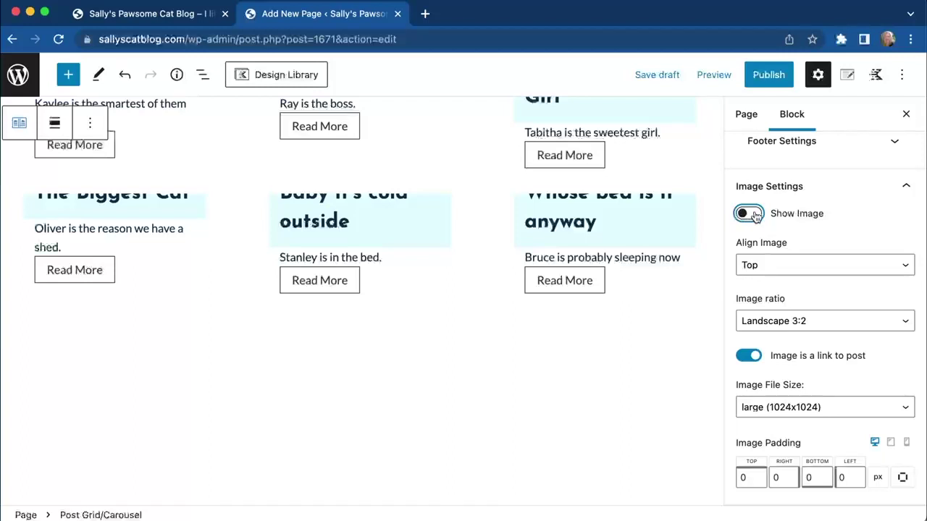
left_click(755, 215)
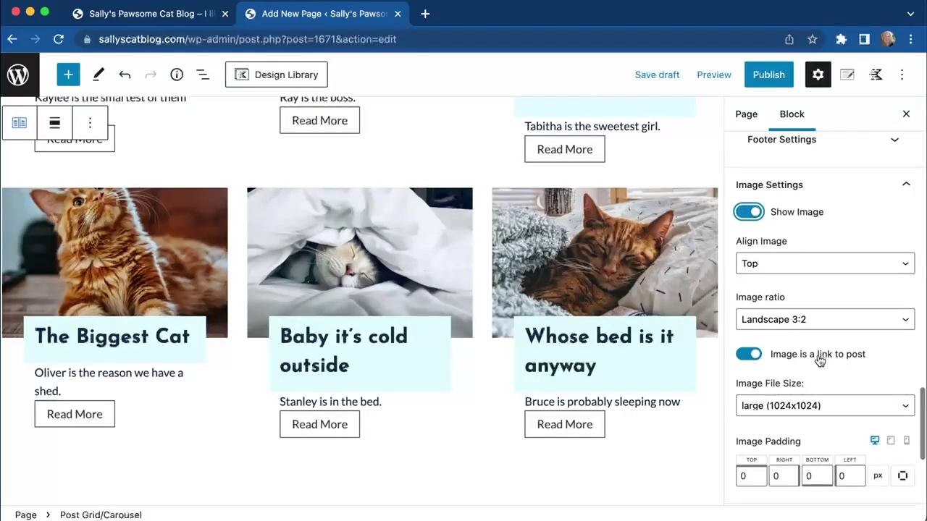
Try the post cards without their Read More buttons, and restore the buttons
scroll(819, 360, "down", 3)
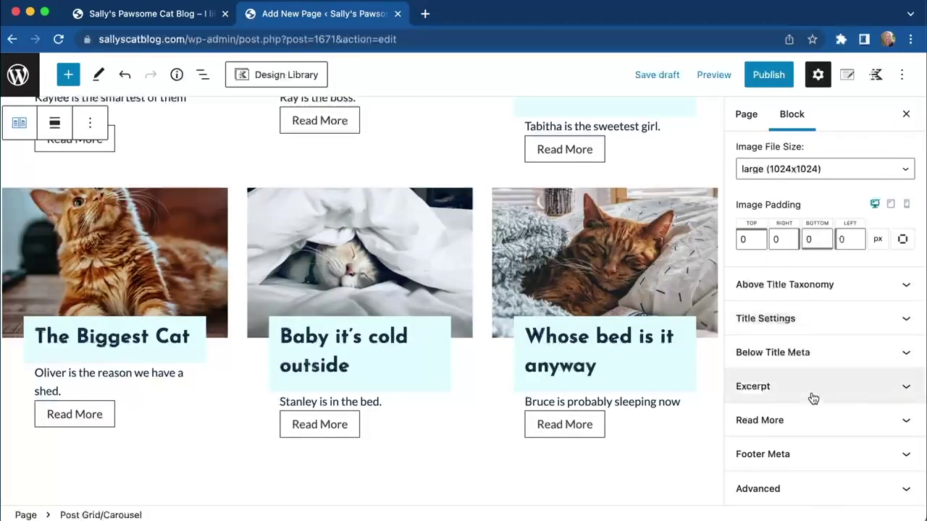
left_click(809, 425)
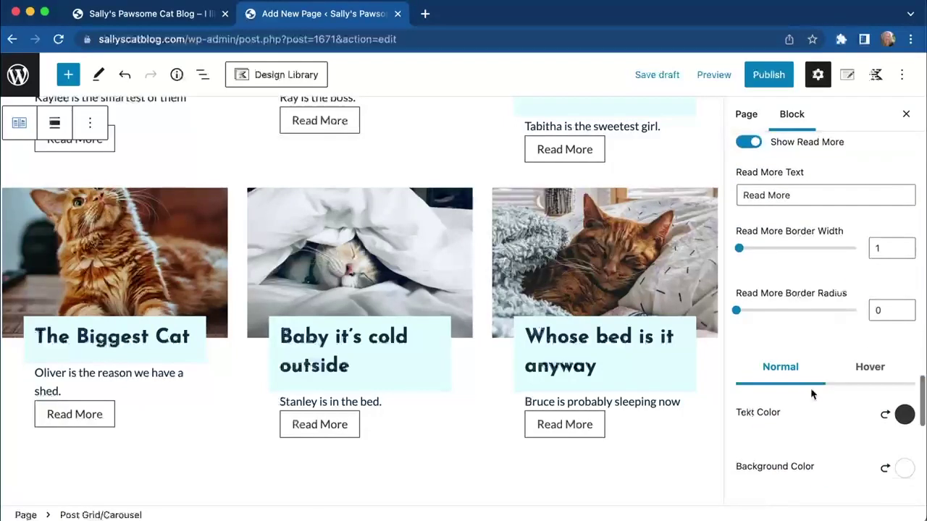
left_click(745, 144)
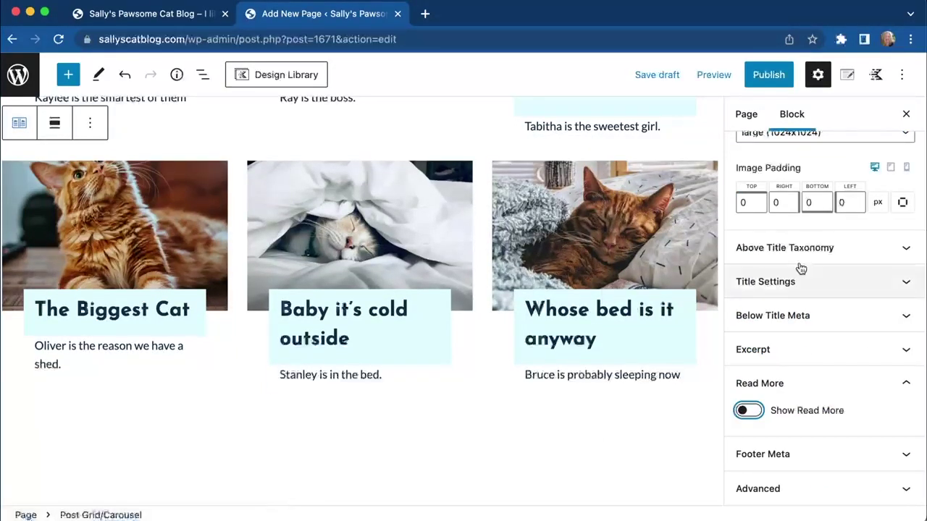
left_click(748, 411)
Set the Read More button's border color to the teal palette color 2CB1BC
scroll(786, 424, "down", 3)
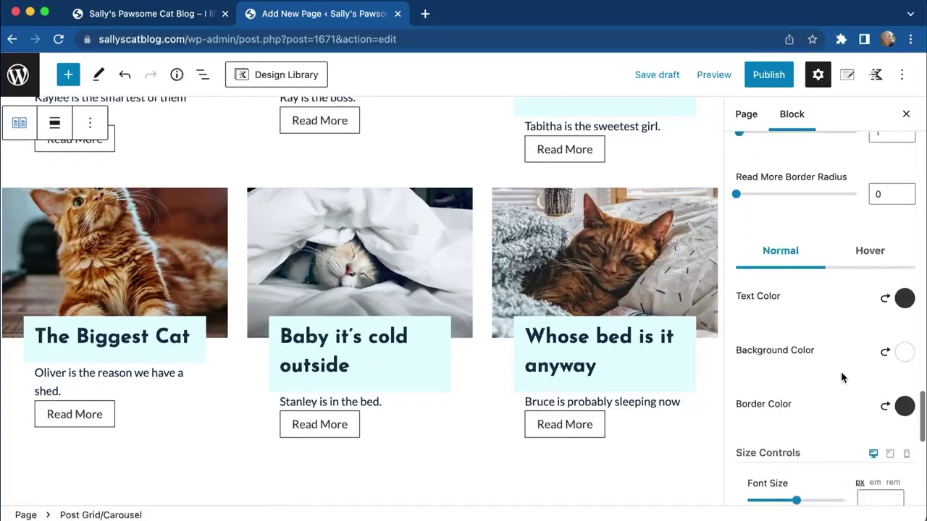
left_click(905, 407)
left_click(708, 367)
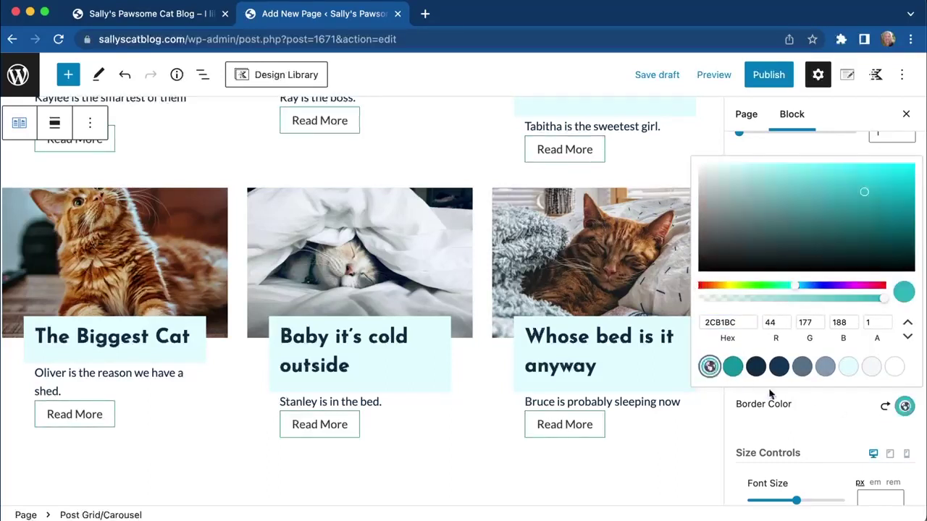
left_click(810, 423)
Give the Read More button white FFFFFF text and the light greyish-blue palette color as its background
left_click(904, 299)
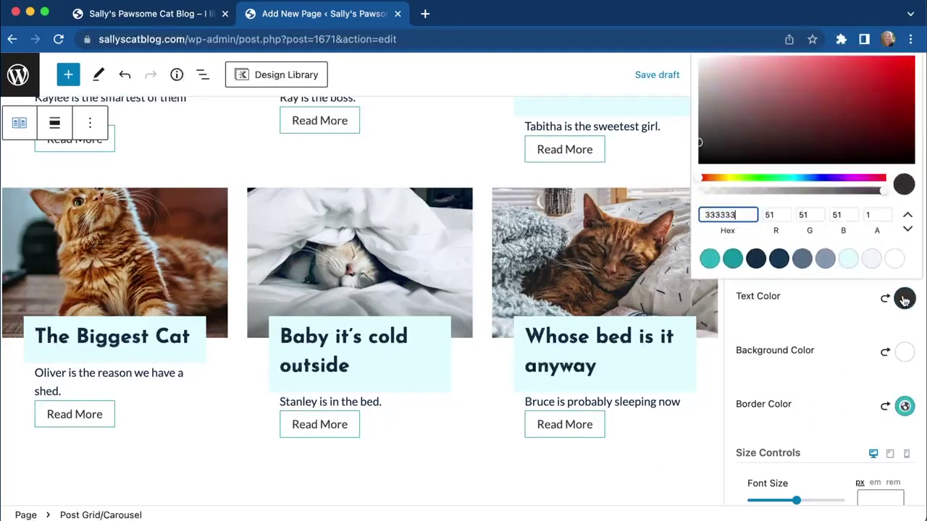
left_click(894, 259)
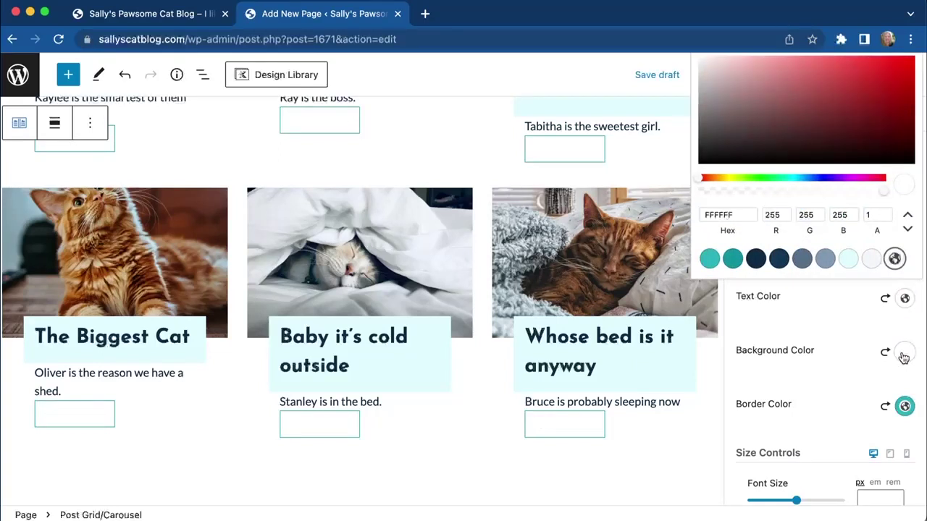
left_click(904, 355)
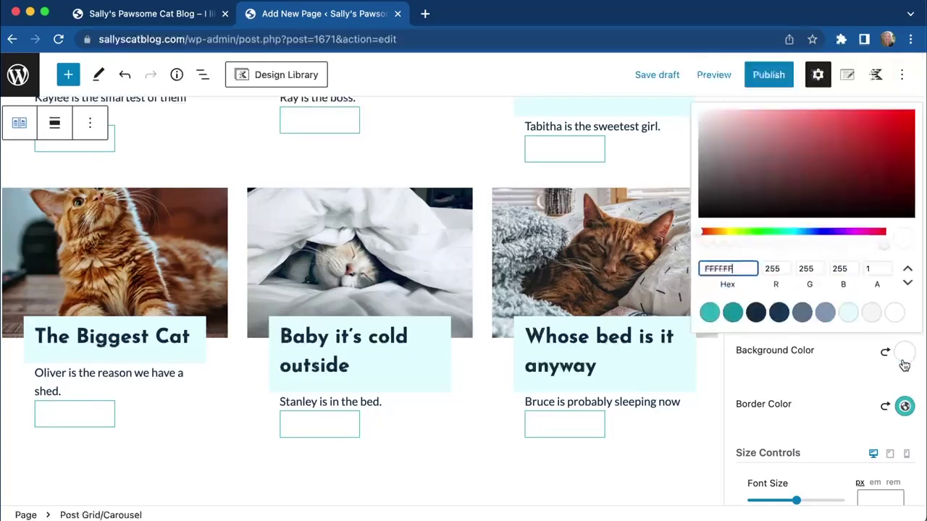
left_click(825, 312)
left_click(812, 394)
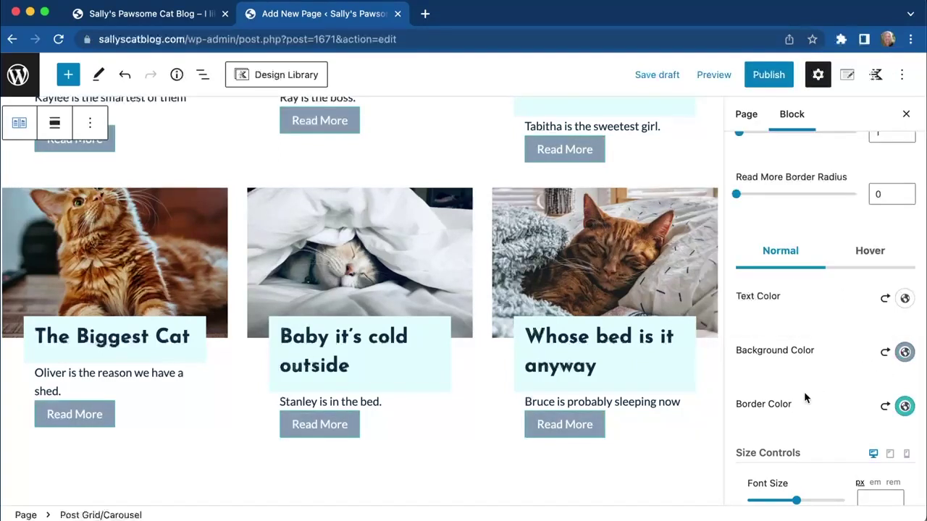
Look through the remaining Read More button settings and publish the Favorite Cats page
scroll(803, 409, "down", 5)
scroll(787, 424, "down", 4)
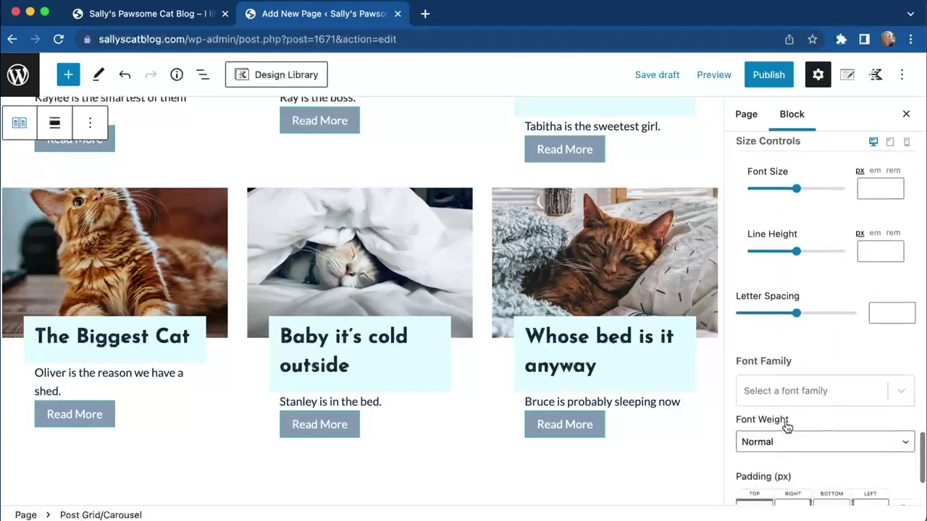
scroll(788, 428, "up", 3)
left_click(772, 71)
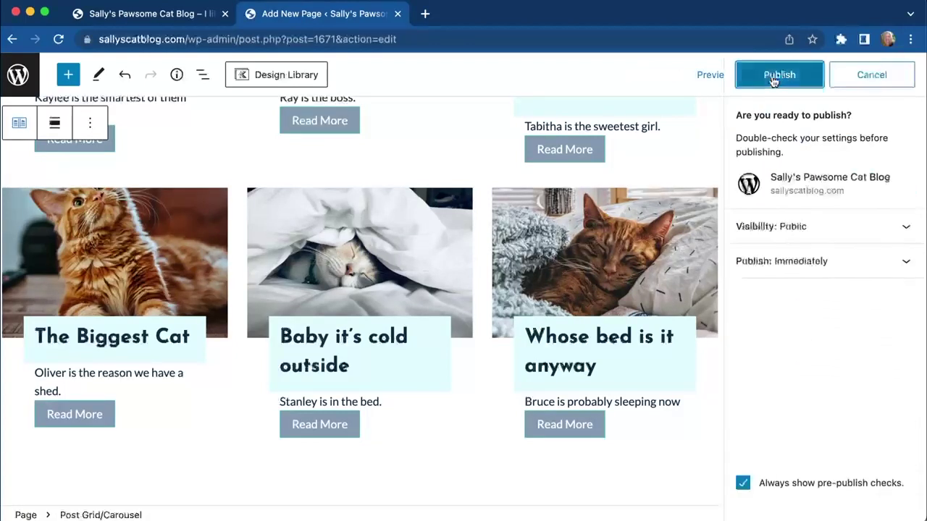
left_click(767, 76)
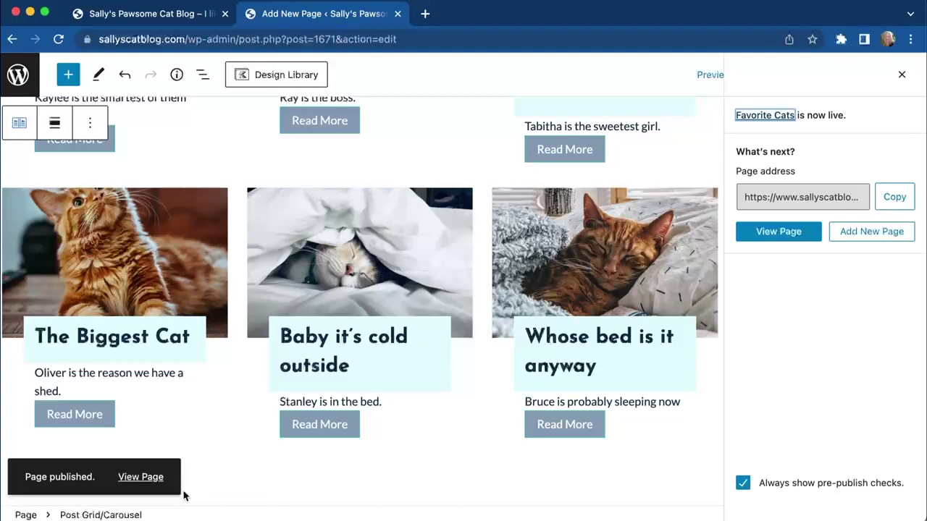
View the live Favorite Cats page and follow The Boss Man card's Read More link to check its post
left_click(138, 476)
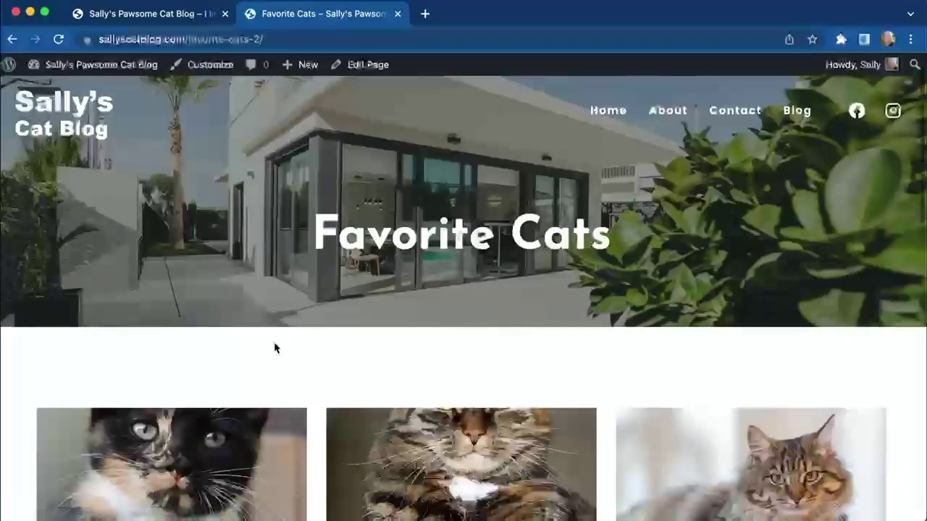
scroll(274, 348, "down", 6)
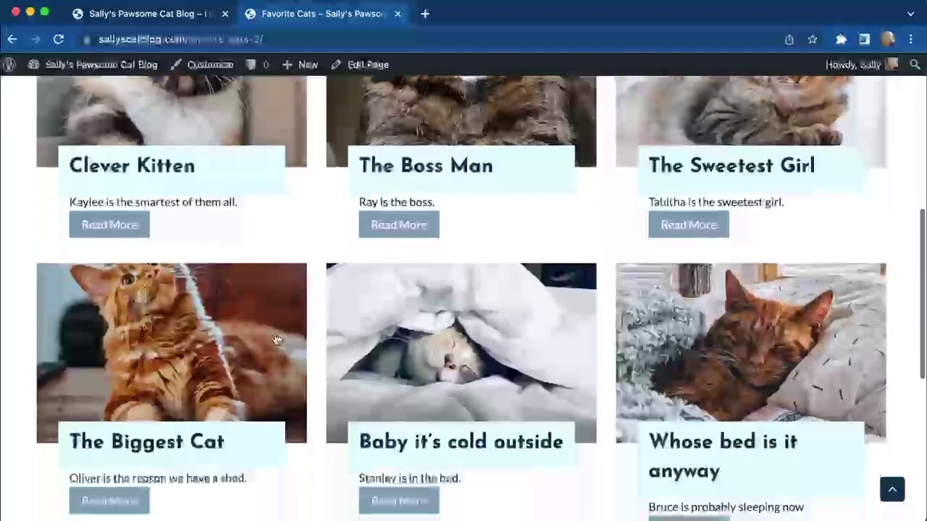
left_click(411, 228)
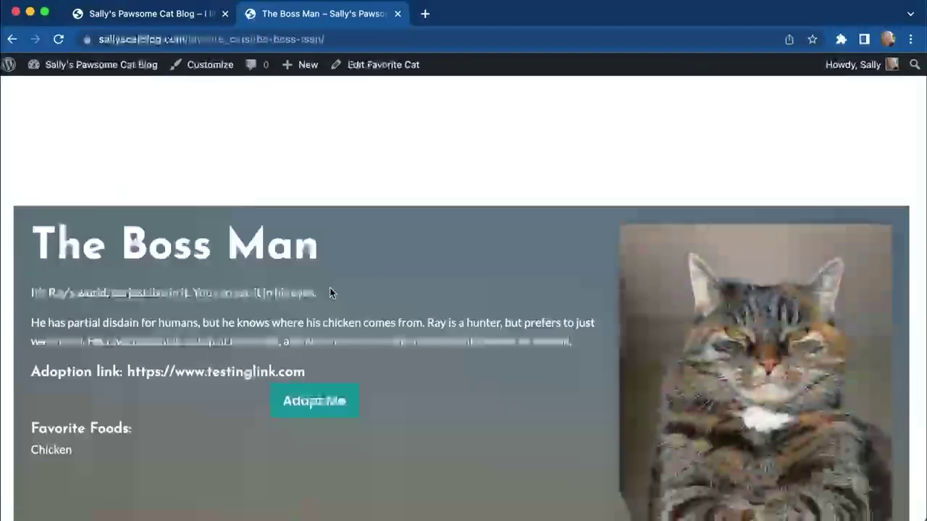
scroll(329, 293, "down", 6)
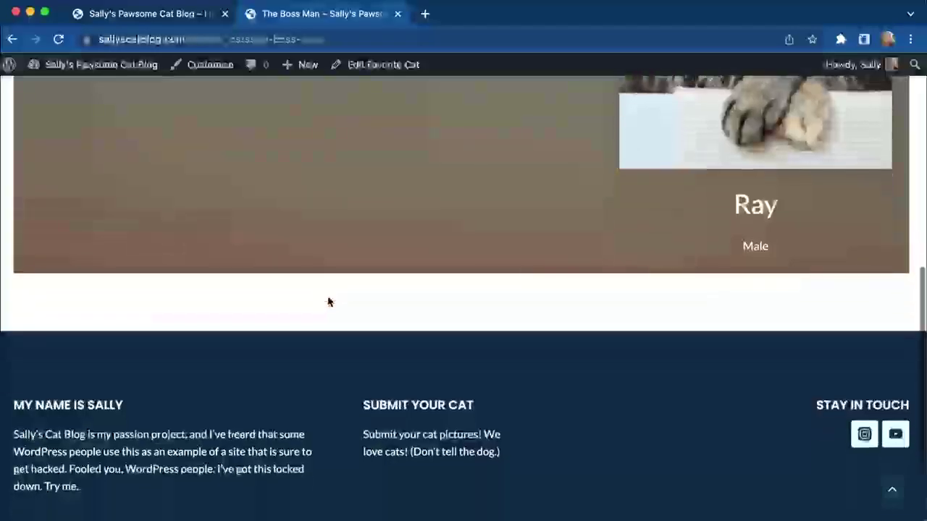
scroll(328, 302, "up", 5)
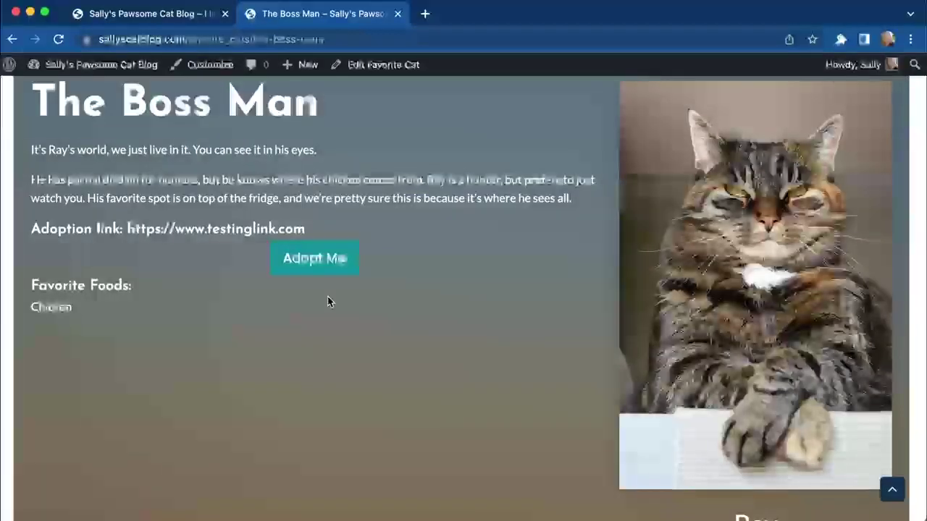